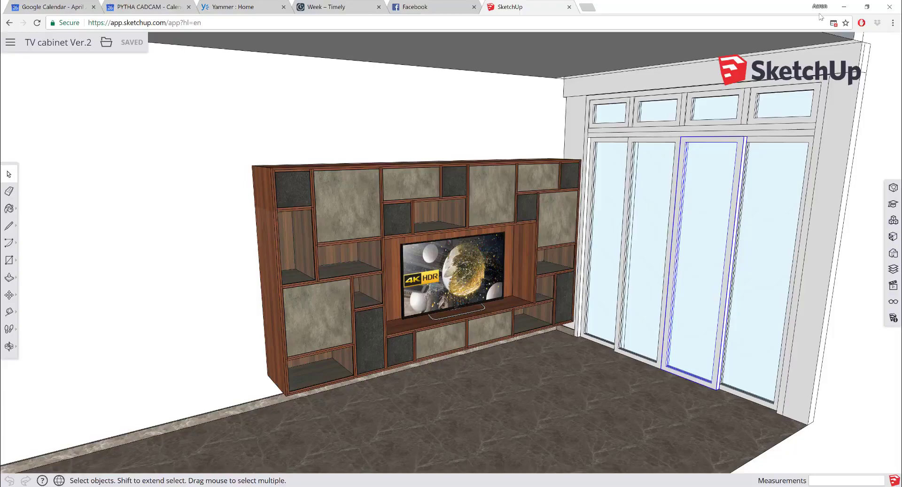
- Switch to PYTHA, show the axonometric view and import the SketchUp model TV cabinet Ver.2.skp from the Desktop, placing it at the origin
click(846, 7)
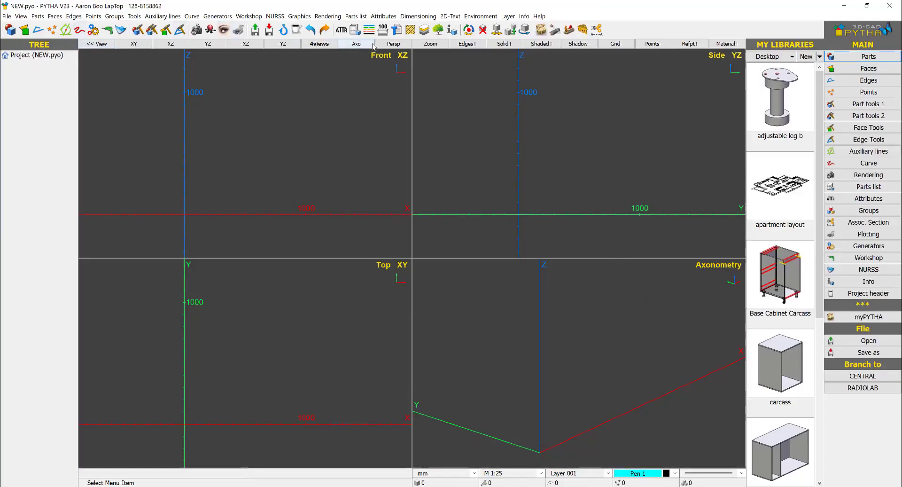
click(356, 43)
click(7, 16)
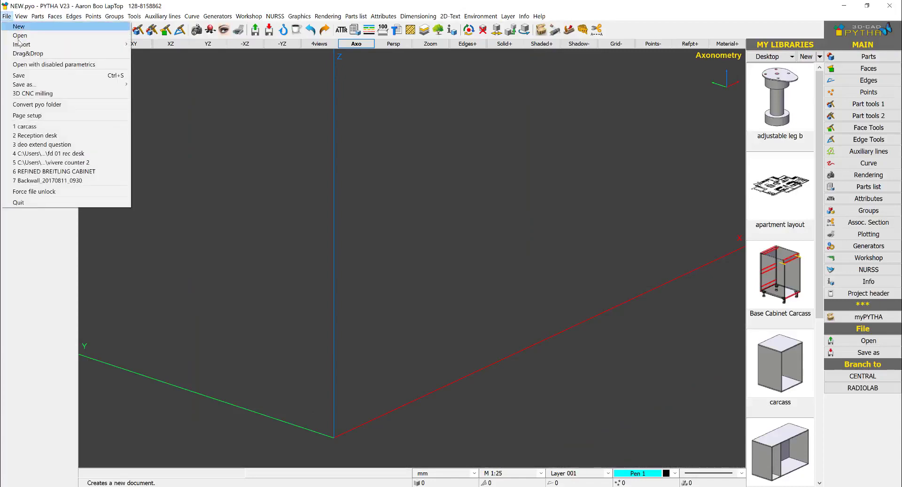
mouse_move(26, 46)
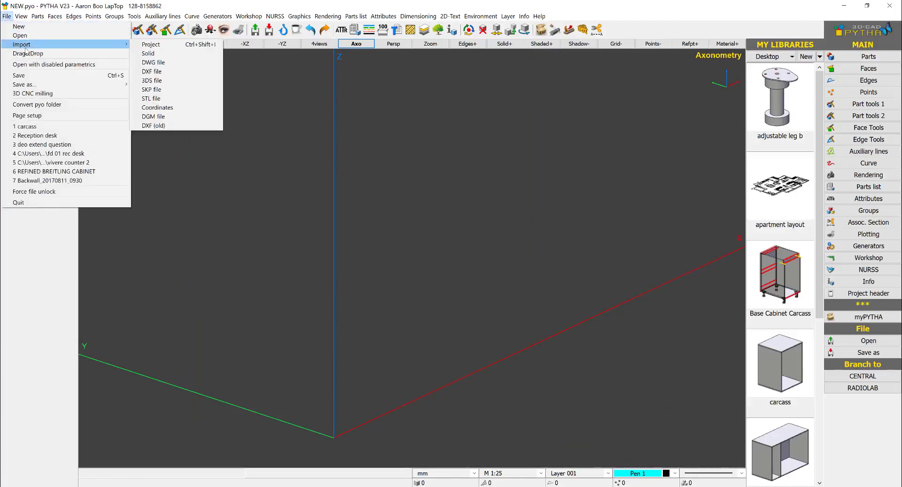
click(172, 89)
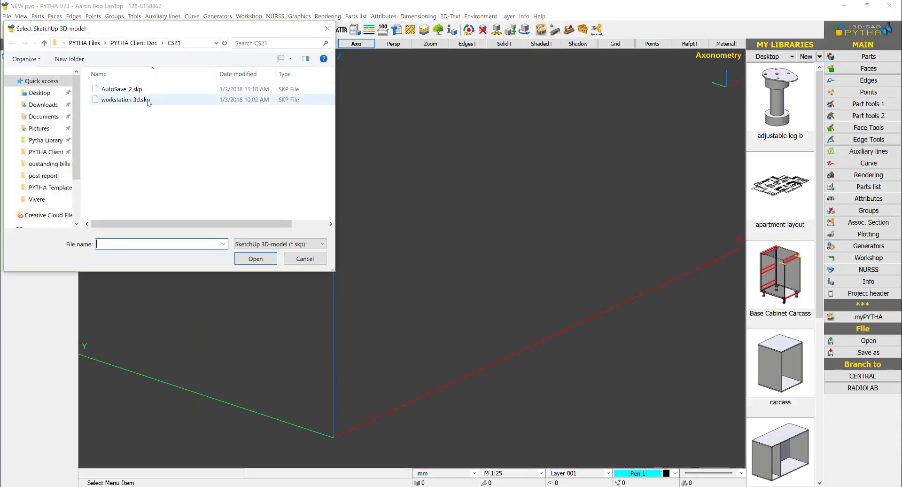
click(45, 93)
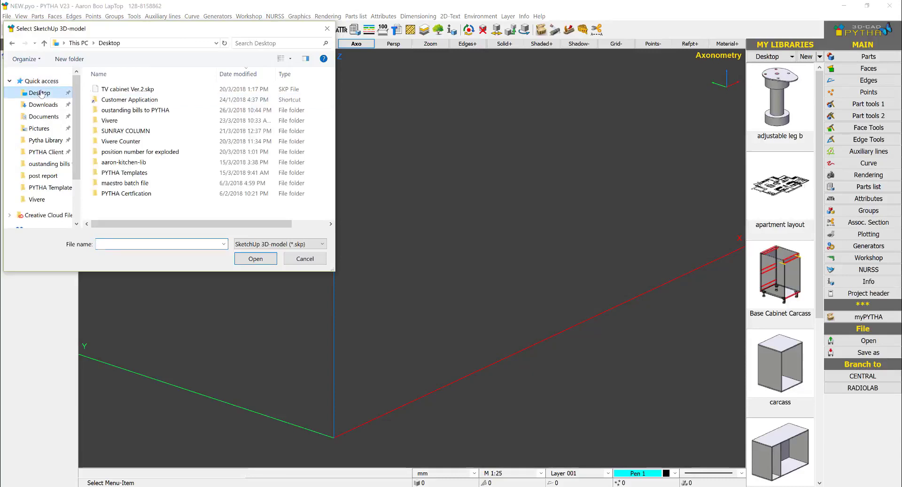
double_click(130, 90)
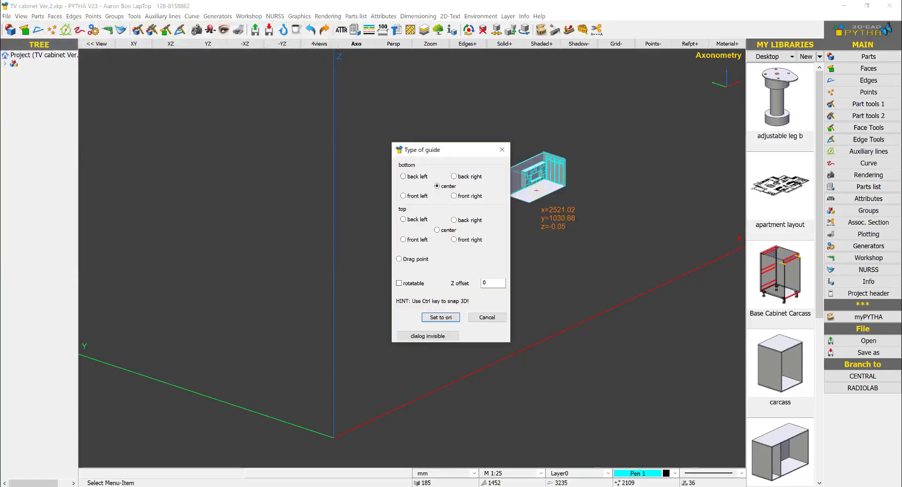
click(428, 318)
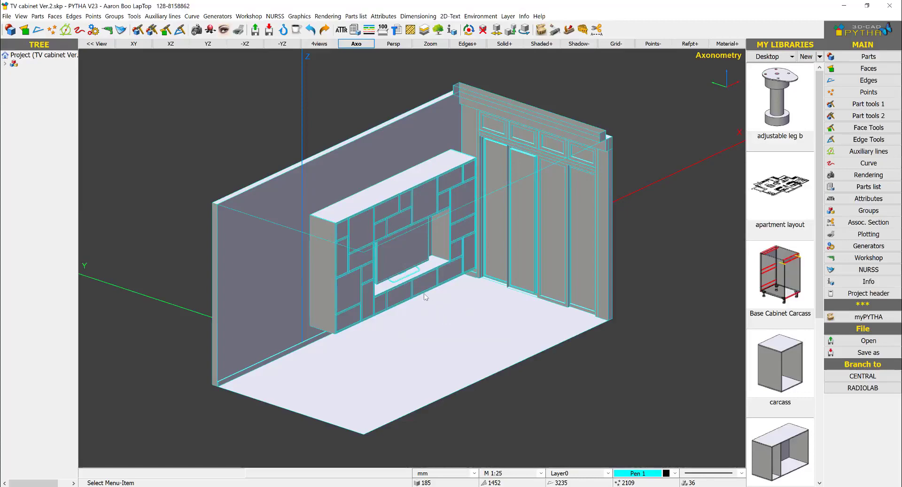
- Measure the thickness of the cabinet's side panel at its upper front corner
mouse_move(441, 314)
middle_down()
mouse_move(432, 249)
mouse_move(440, 312)
middle_up()
scroll(339, 217, up, 12)
key(d)
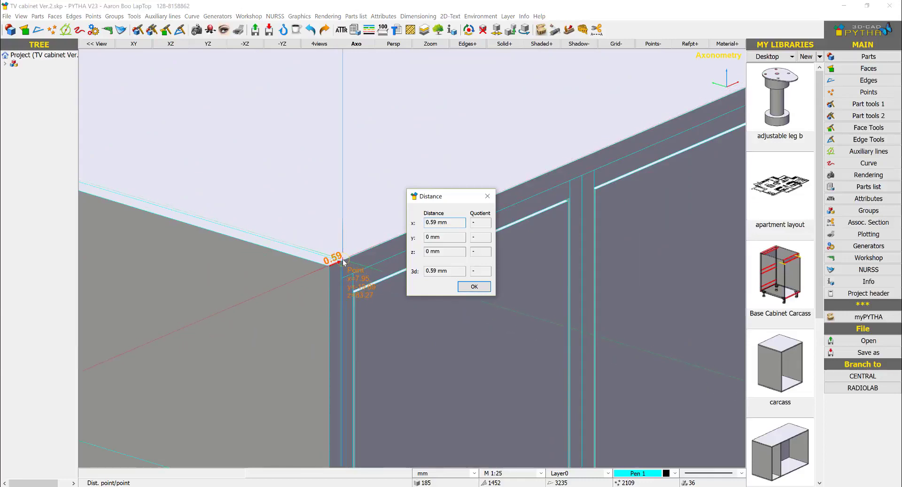
scroll(342, 258, down, 4)
key(Escape)
scroll(342, 261, down, 8)
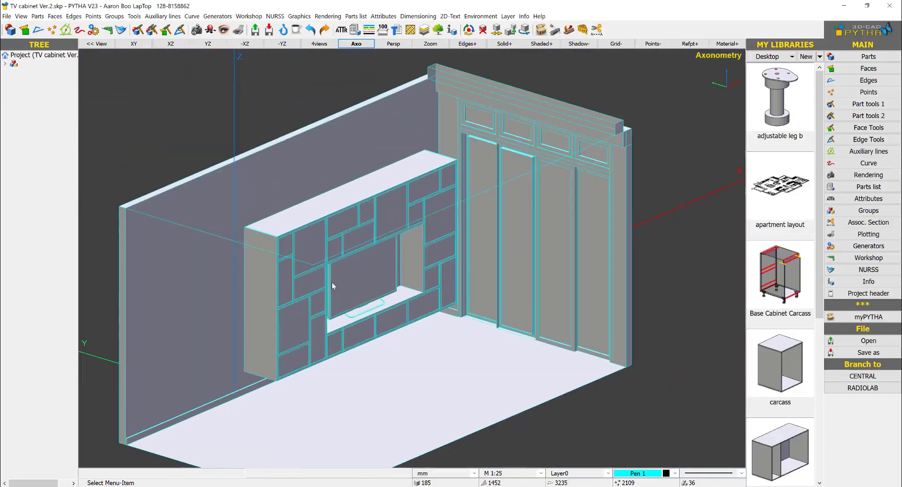
scroll(331, 282, down, 1)
middle_drag(341, 277, 380, 277)
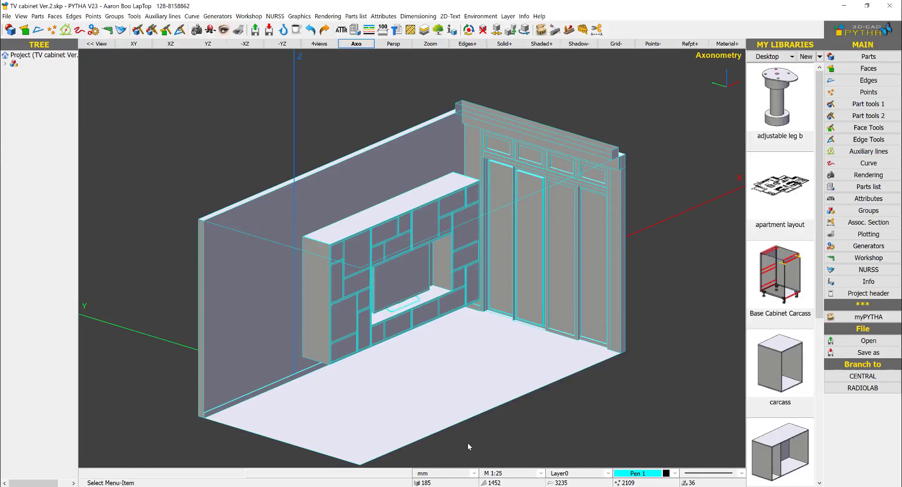
- Change the unit of measure to inch, converting existing parts as 1 mm to 1 inch
click(474, 474)
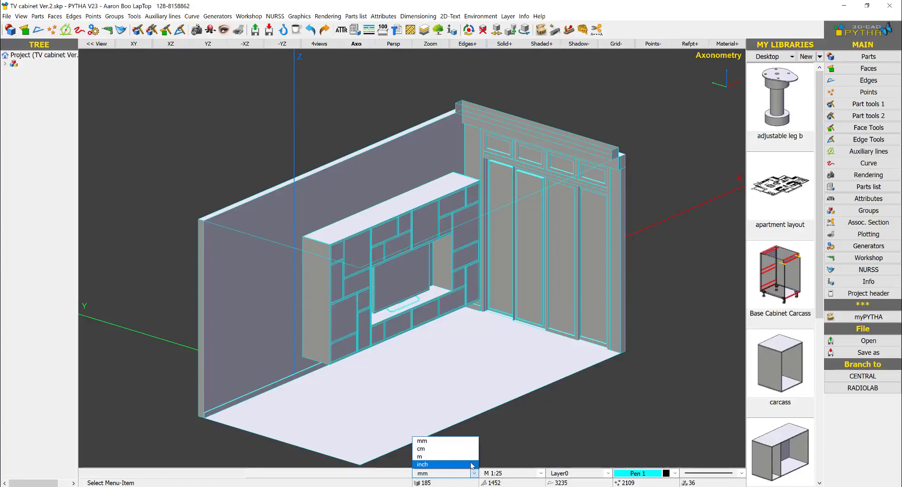
click(472, 464)
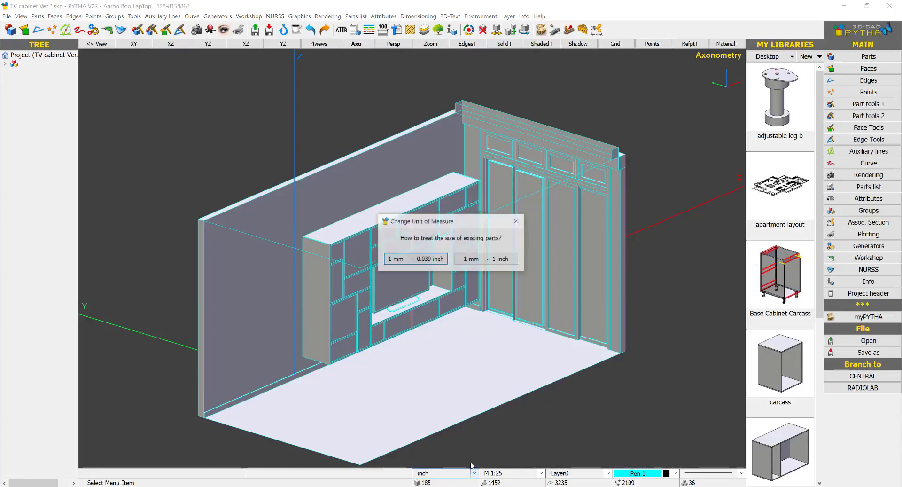
click(479, 262)
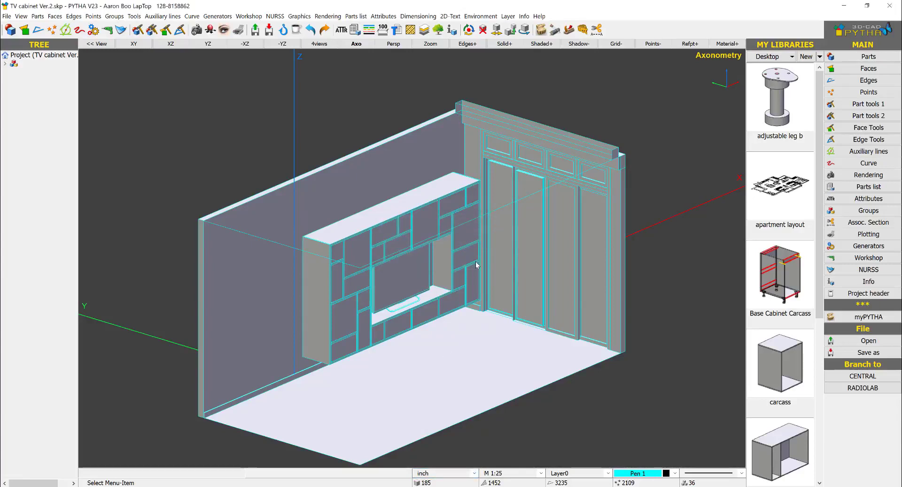
- Change the unit of measure back to mm, converting existing parts as 1 inch to 25.4 mm
click(463, 474)
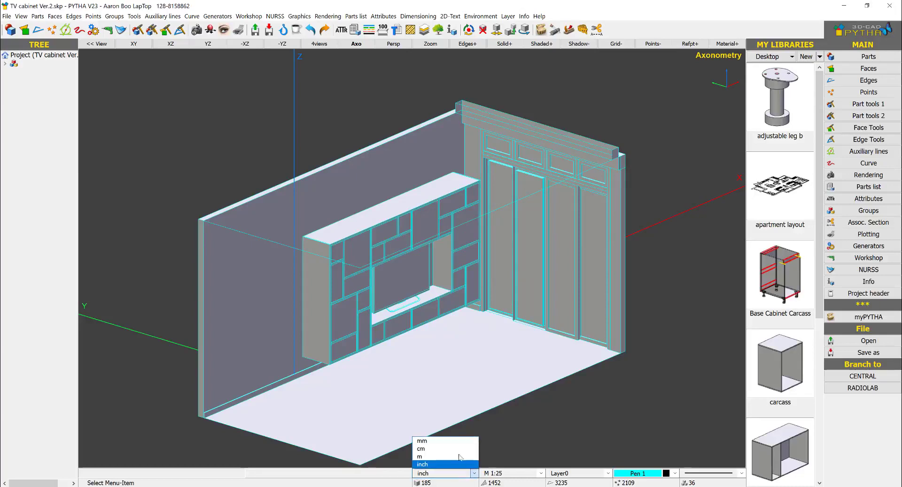
click(425, 439)
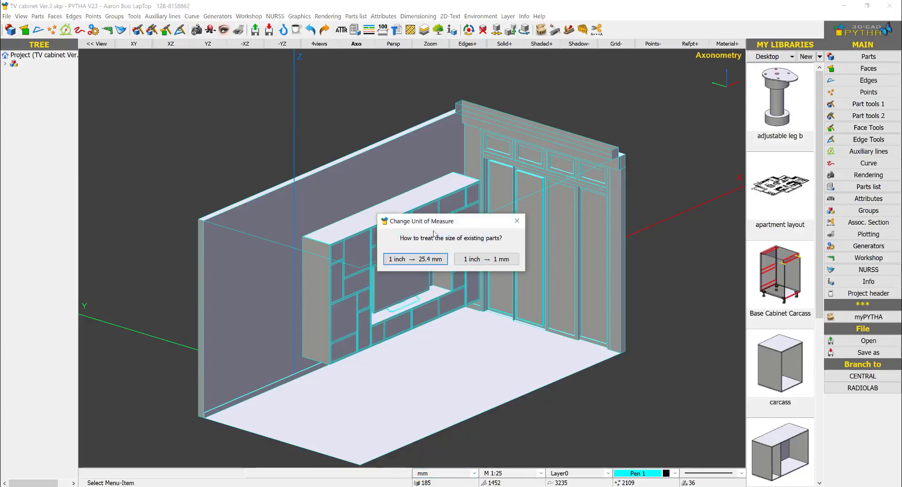
click(421, 260)
- Measure the rescaled cabinet's side panel thickness at its upper front corner
scroll(420, 258, down, 3)
scroll(493, 165, down, 5)
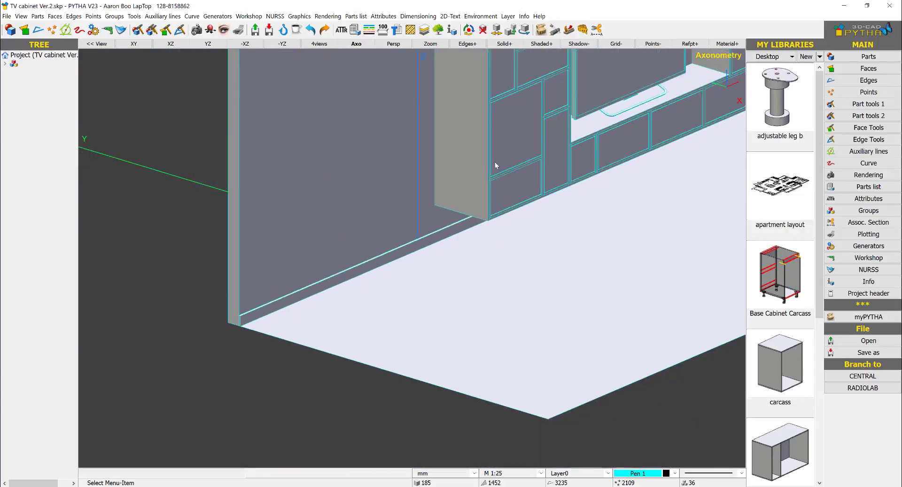
scroll(423, 146, up, 8)
scroll(424, 146, up, 2)
key(d)
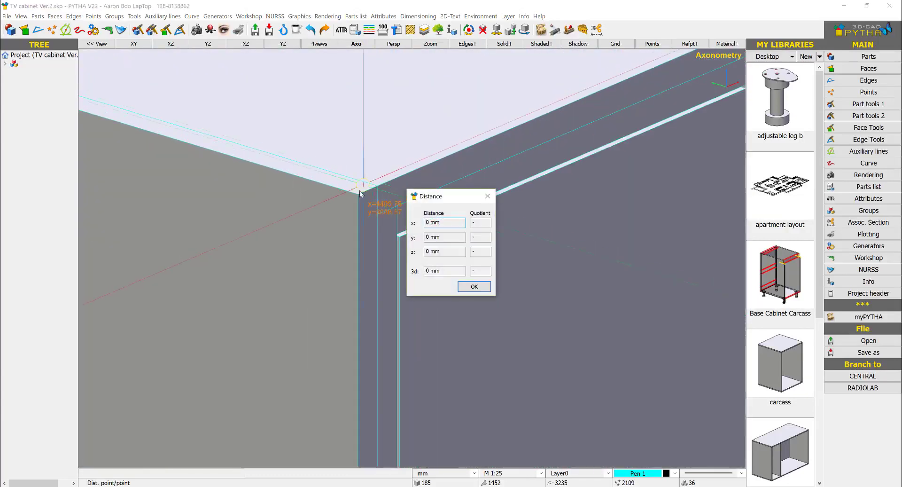
click(358, 193)
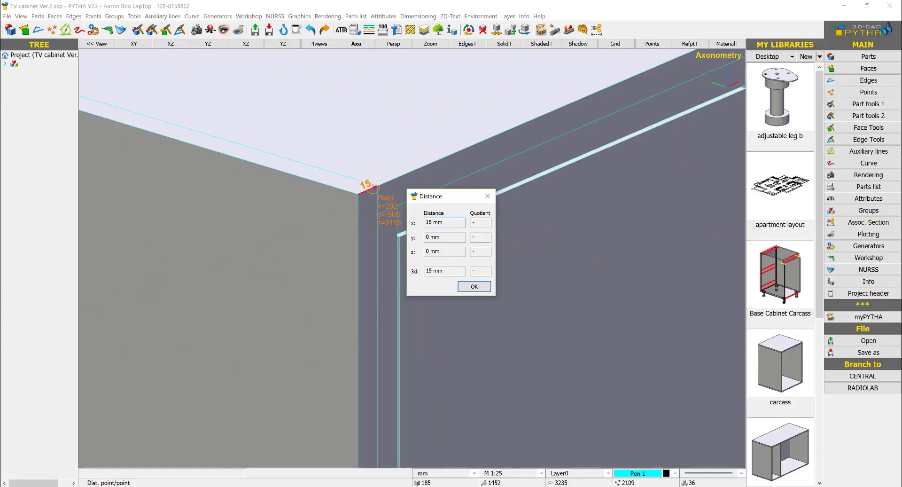
scroll(363, 186, down, 10)
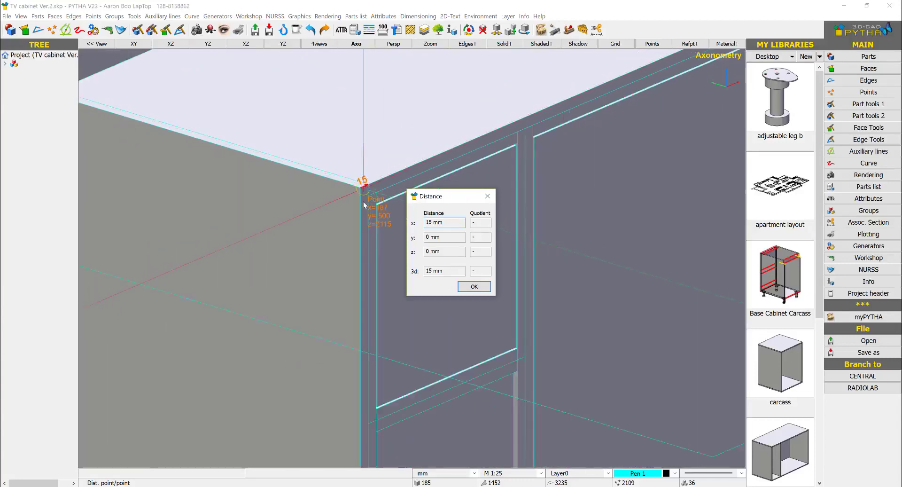
key(Escape)
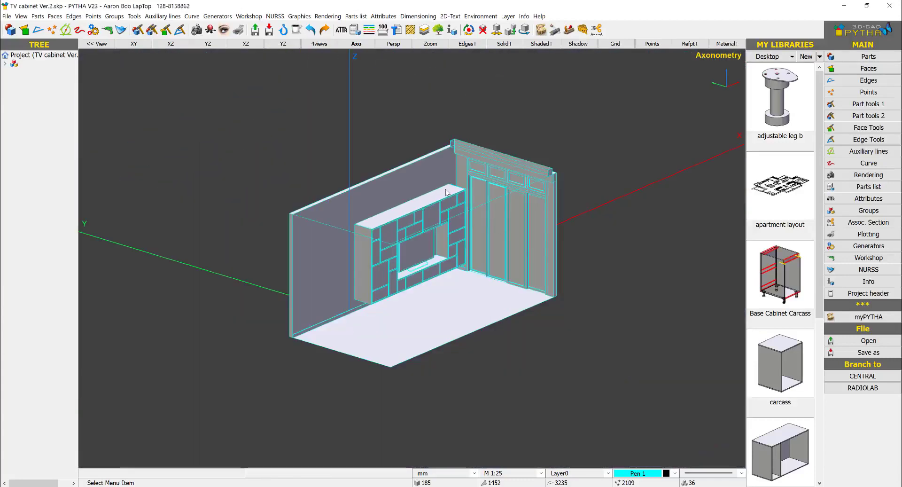
- Delete the room's walls, floor and window parts surrounding the TV cabinet
middle_drag(446, 193, 390, 181)
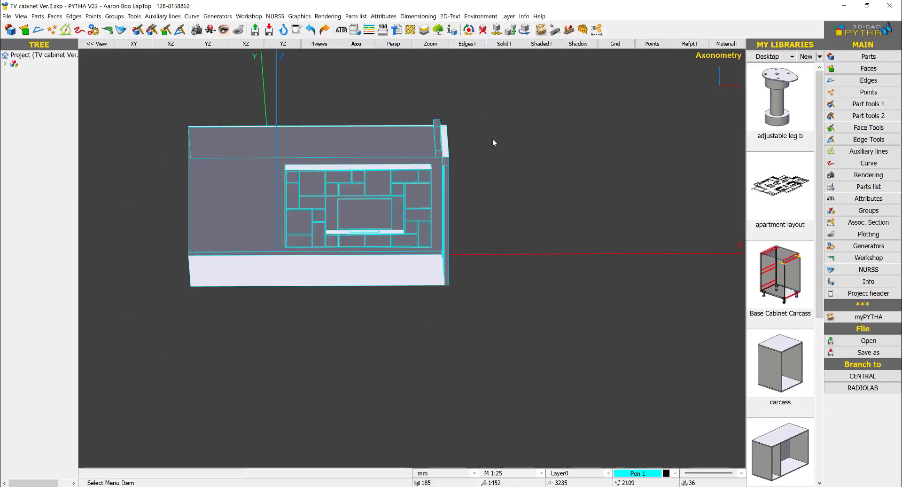
right_click(495, 114)
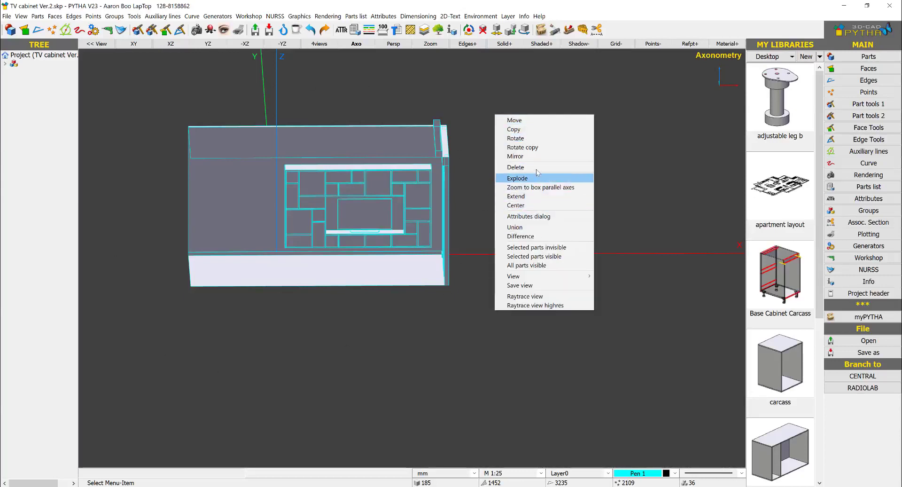
click(537, 168)
drag(519, 85, 441, 339)
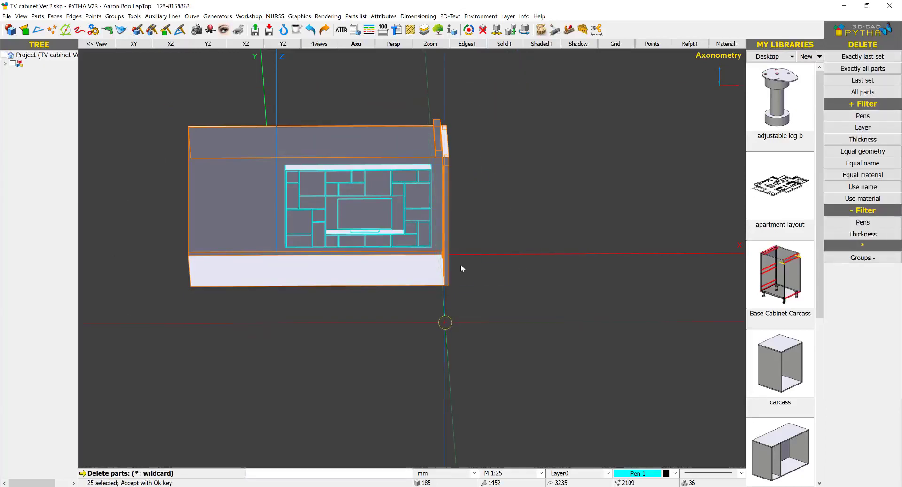
right_click(470, 241)
- Delete the TV, its stand and the small leftover part from the cabinet's niche
middle_drag(365, 266, 383, 235)
scroll(379, 227, up, 7)
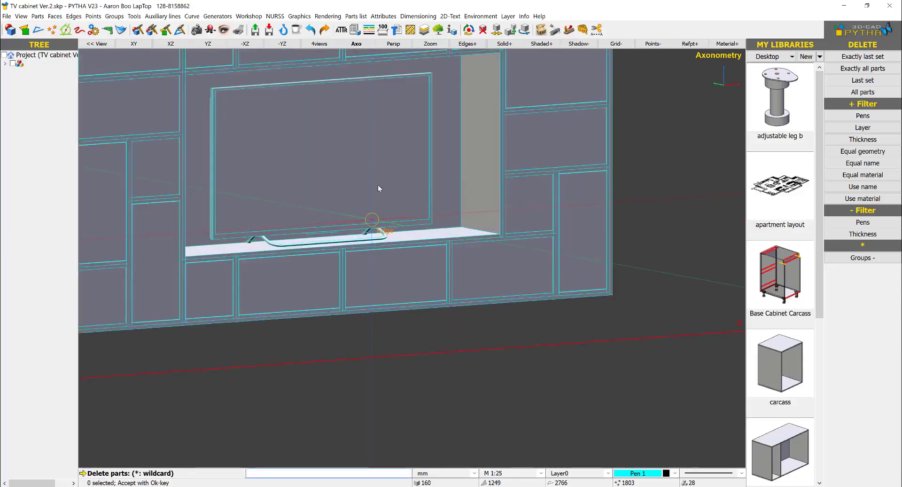
scroll(379, 188, up, 3)
click(410, 221)
right_click(387, 241)
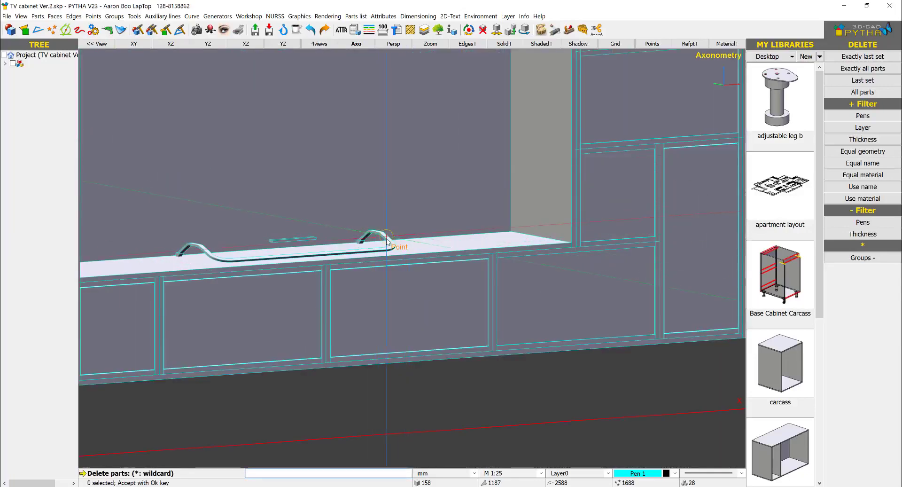
click(386, 239)
right_click(293, 241)
scroll(293, 237, down, 3)
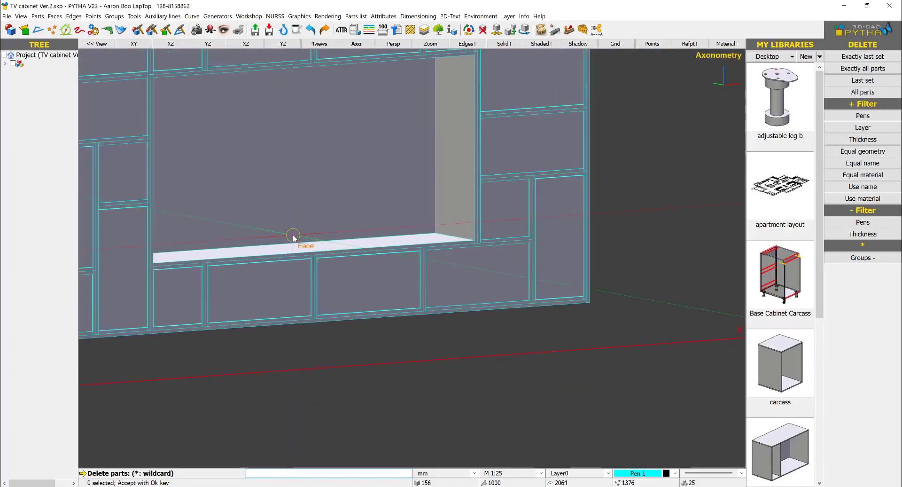
scroll(293, 236, down, 2)
middle_drag(387, 257, 513, 328)
scroll(463, 239, down, 4)
right_click(470, 221)
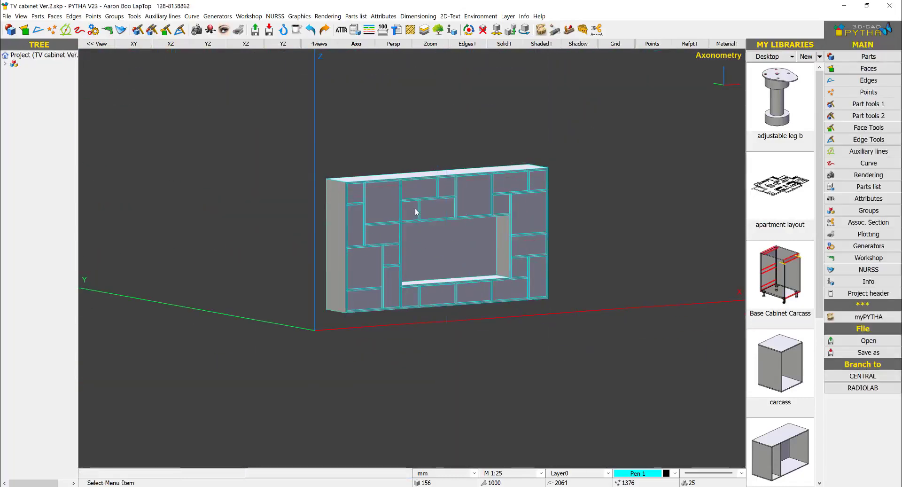
- Explode all the TV cabinet's parts at 250%
middle_drag(428, 213, 441, 226)
scroll(442, 225, up, 2)
click(6, 64)
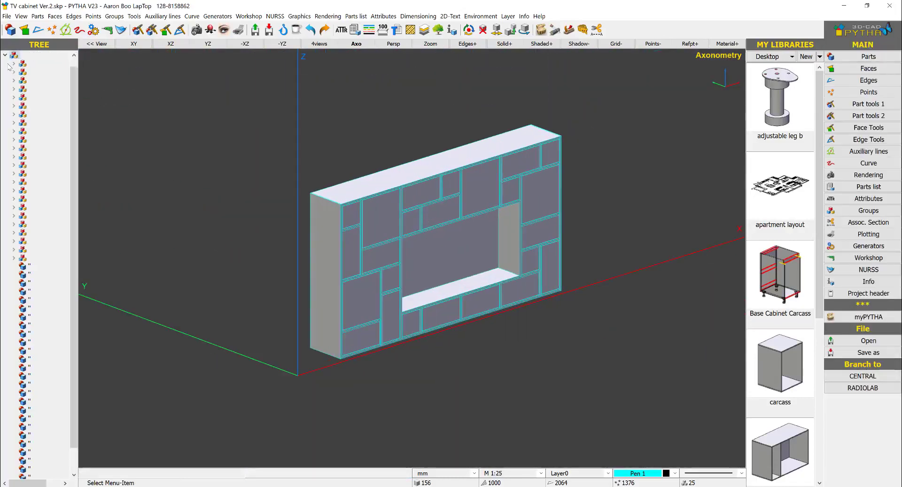
click(4, 55)
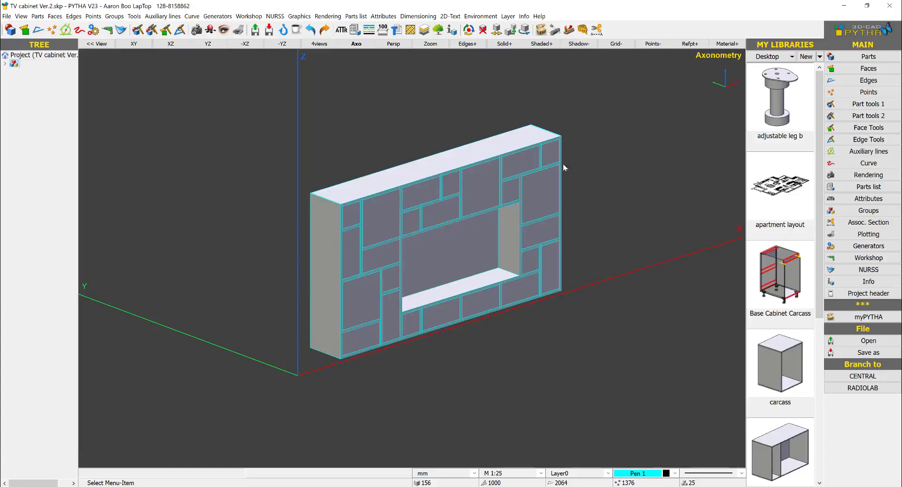
right_click(619, 129)
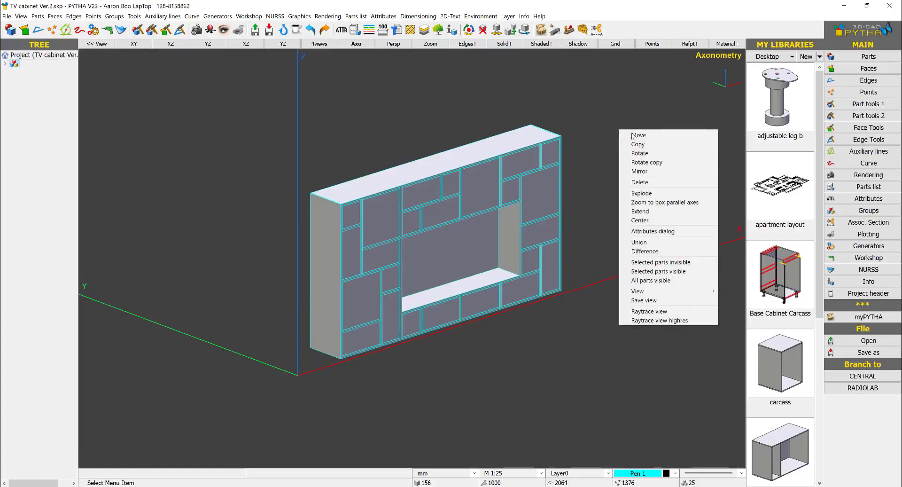
click(658, 193)
drag(649, 97, 198, 410)
right_click(264, 183)
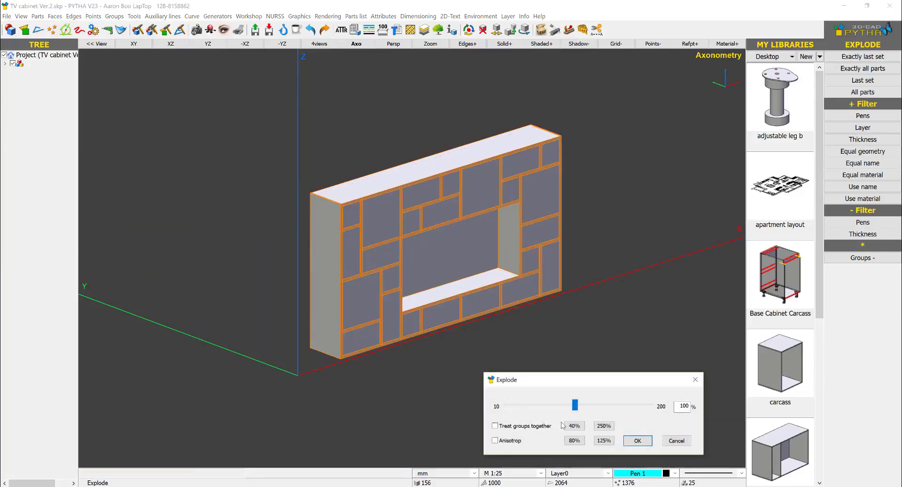
click(604, 426)
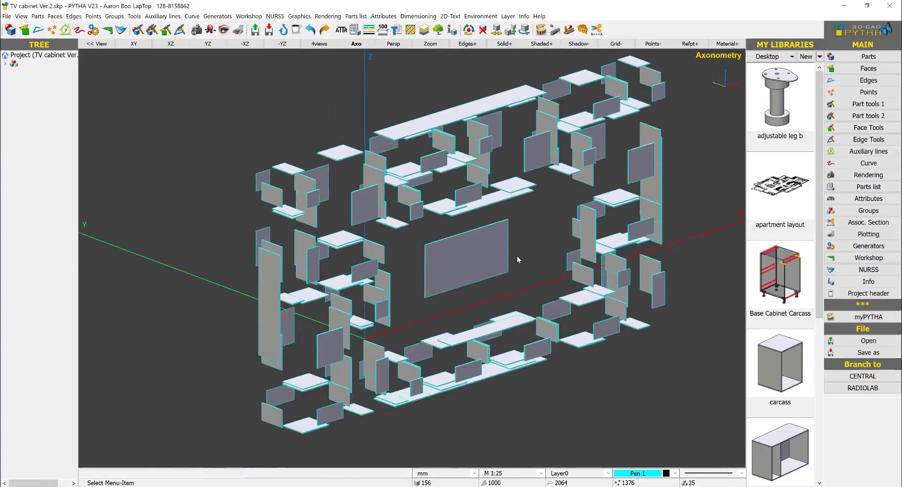
scroll(517, 256, down, 2)
mouse_move(489, 256)
middle_down()
mouse_move(393, 241)
mouse_move(321, 245)
mouse_move(413, 245)
mouse_move(494, 258)
middle_up()
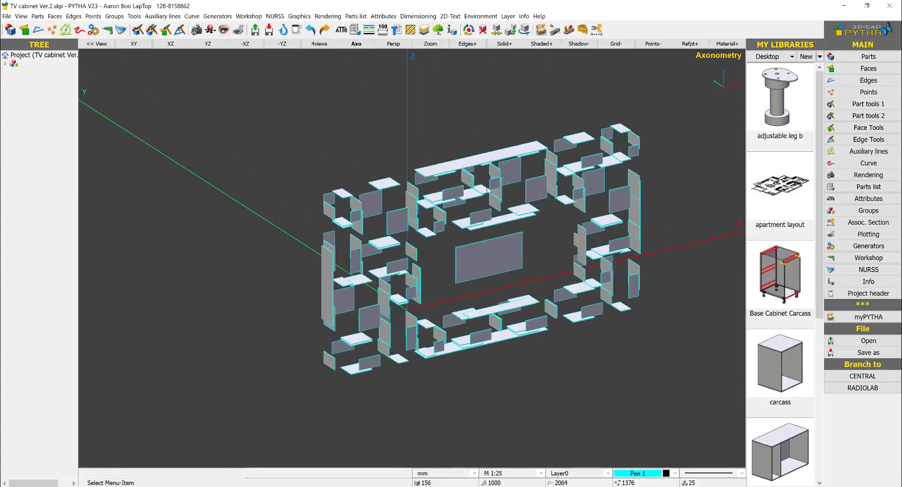
right_click(472, 102)
click(517, 162)
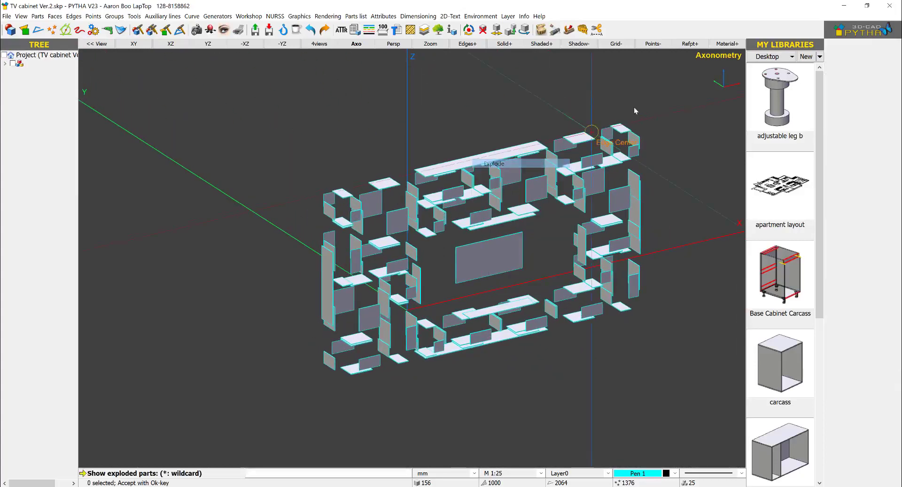
drag(363, 265, 224, 416)
right_click(276, 333)
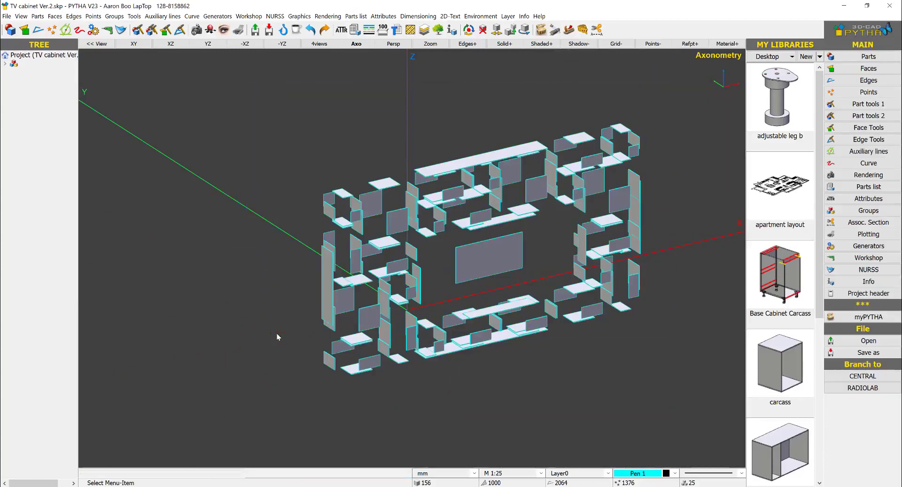
- Return all the exploded cabinet parts to their assembled positions at 100%
right_click(602, 126)
click(625, 171)
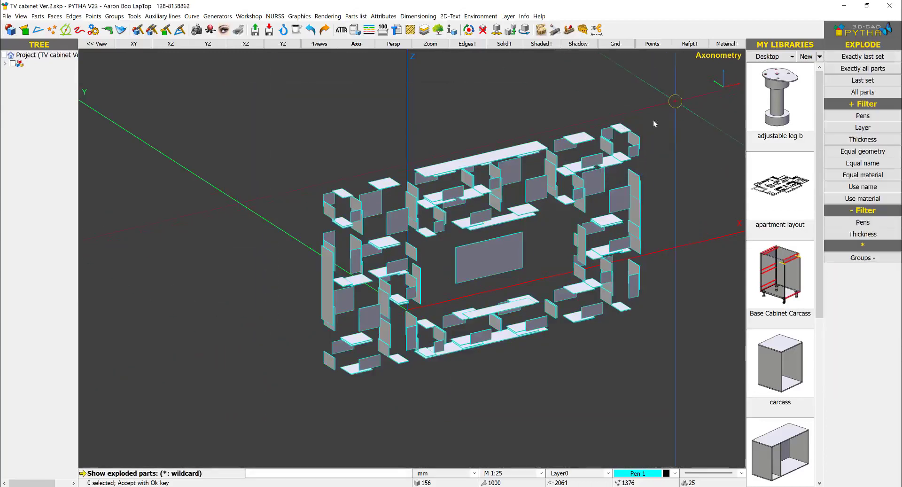
right_click(258, 416)
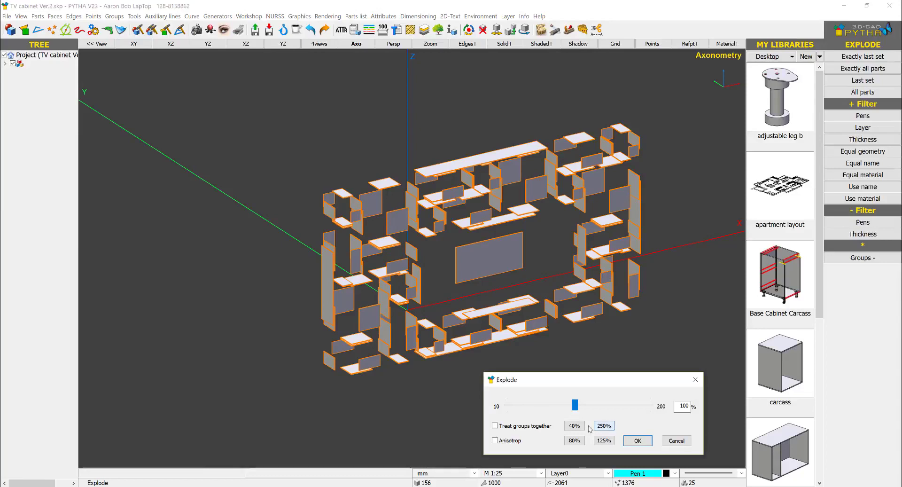
click(638, 440)
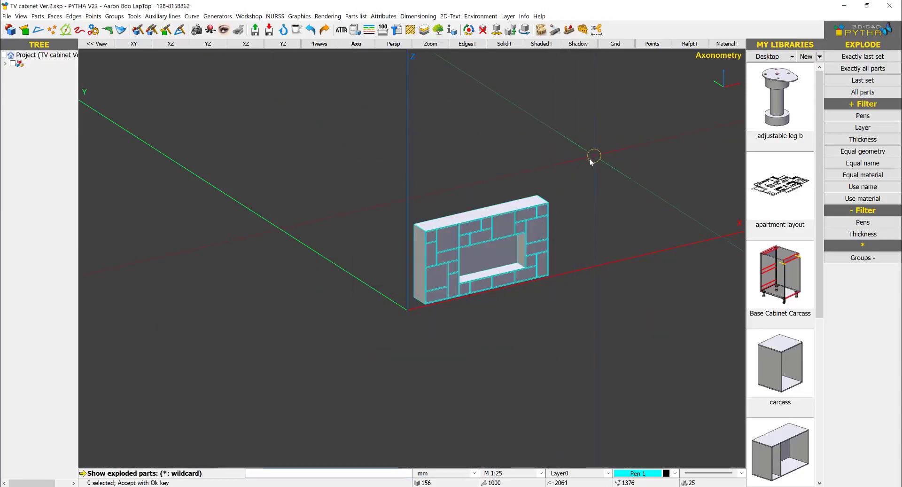
- Explode the whole cabinet at 250% with its groups treated together
drag(606, 142, 287, 389)
right_click(354, 248)
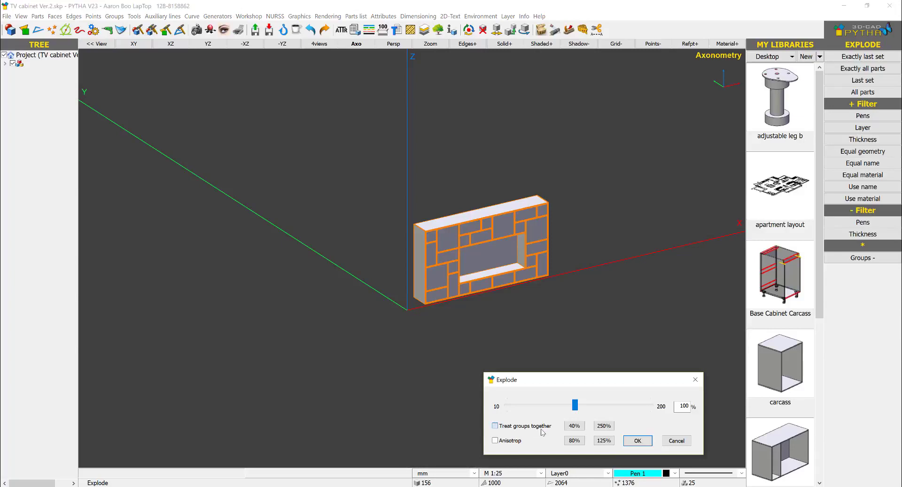
click(602, 427)
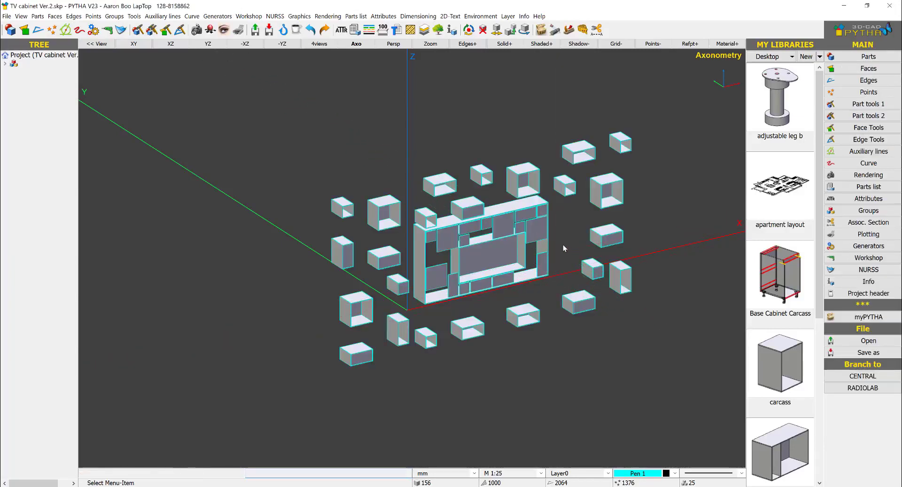
- Examine the separated box compartments, door fronts and outer carcass of the exploded cabinet from several angles and distances
middle_drag(516, 262, 622, 213)
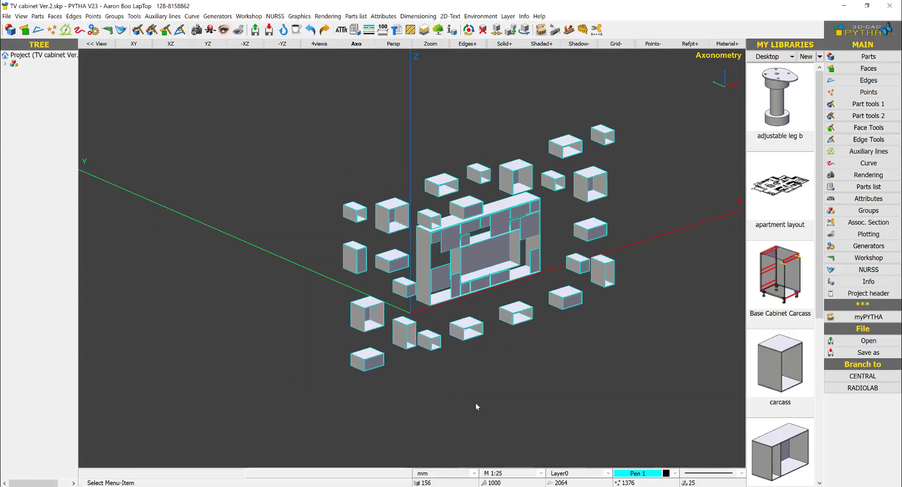
scroll(460, 180, up, 6)
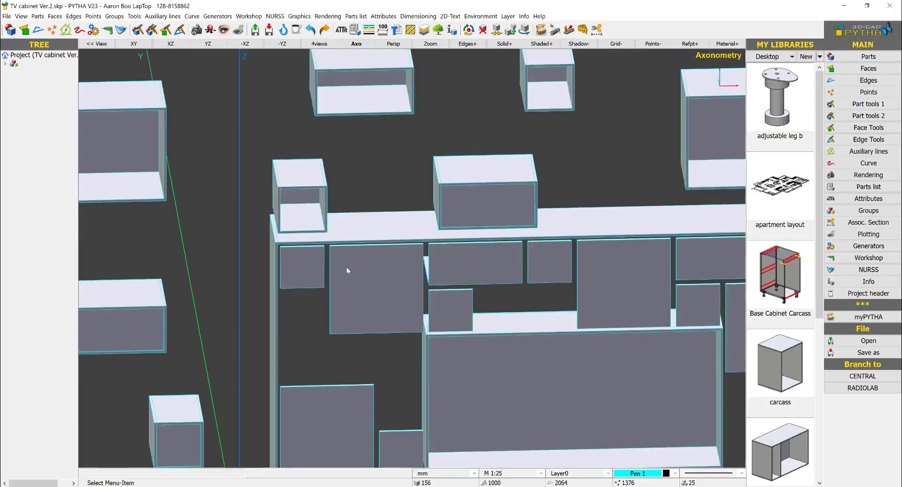
middle_drag(481, 192, 503, 194)
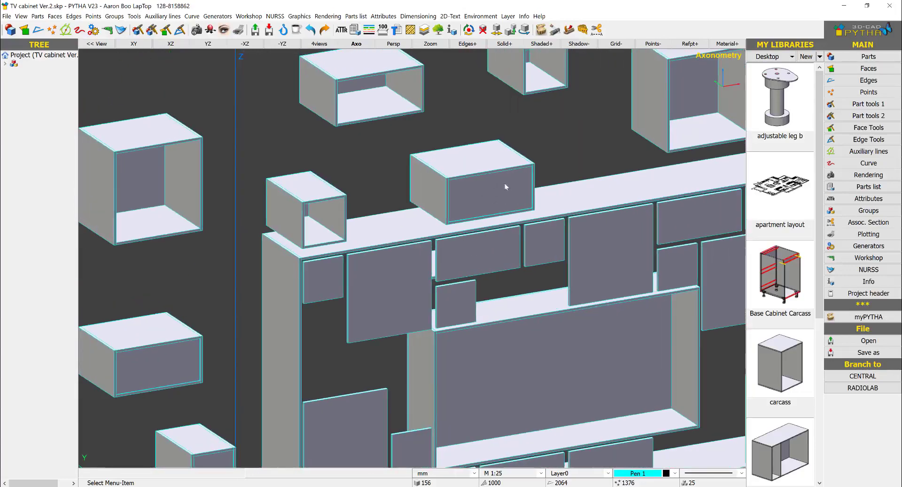
scroll(466, 195, down, 3)
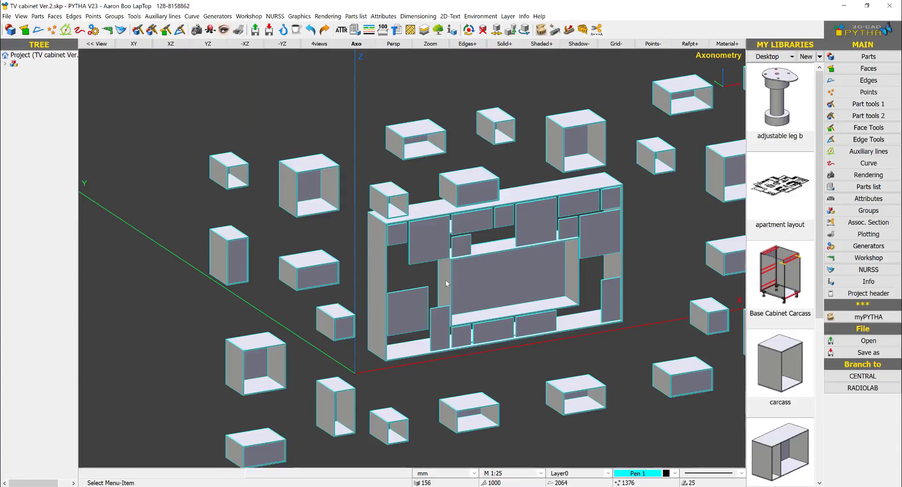
middle_drag(453, 282, 352, 276)
right_drag(363, 274, 373, 276)
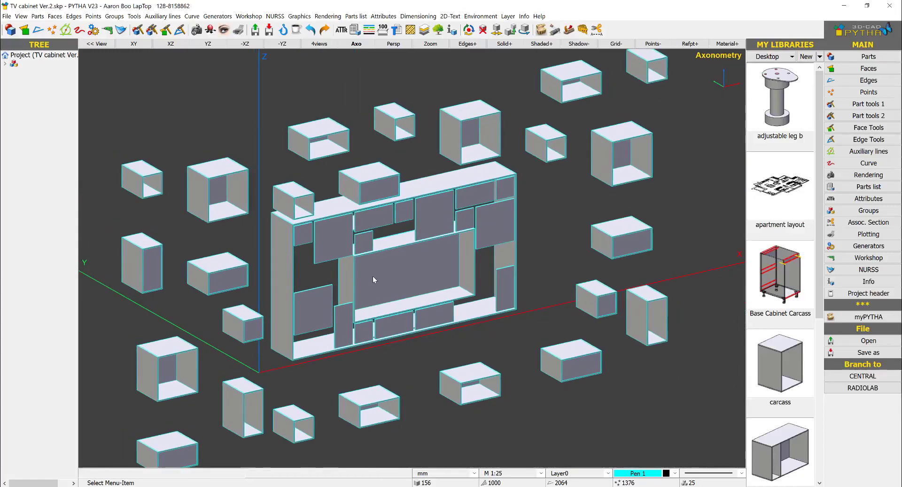
scroll(382, 276, down, 3)
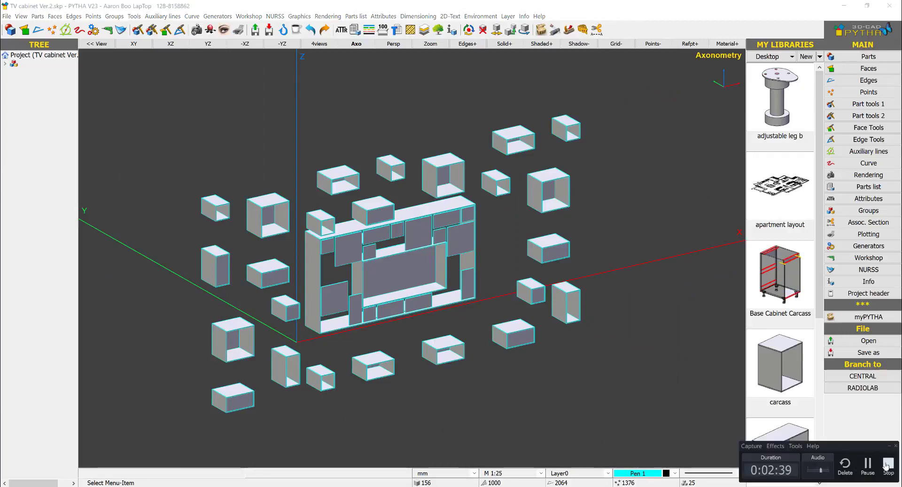
middle_drag(508, 321, 444, 251)
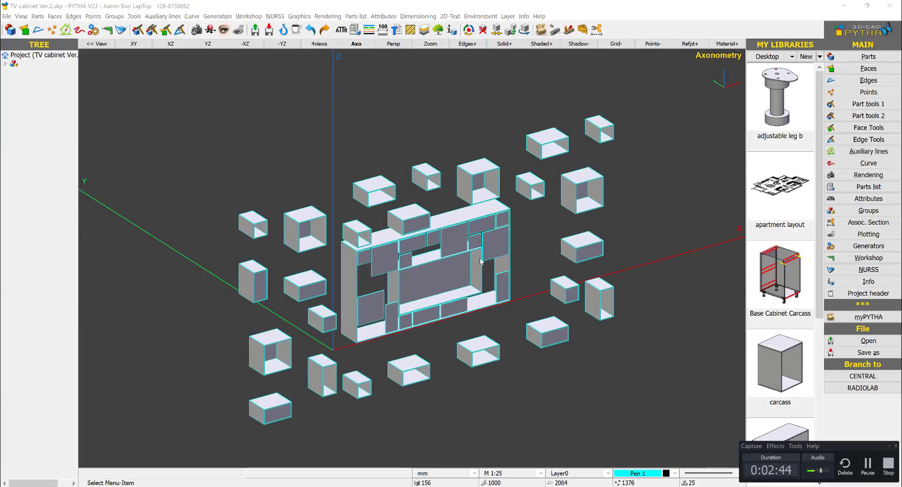
- Switch to the original TV cabinet model in SketchUp in the browser to check its finishes, and return to PYTHA
mouse_move(109, 486)
click(111, 465)
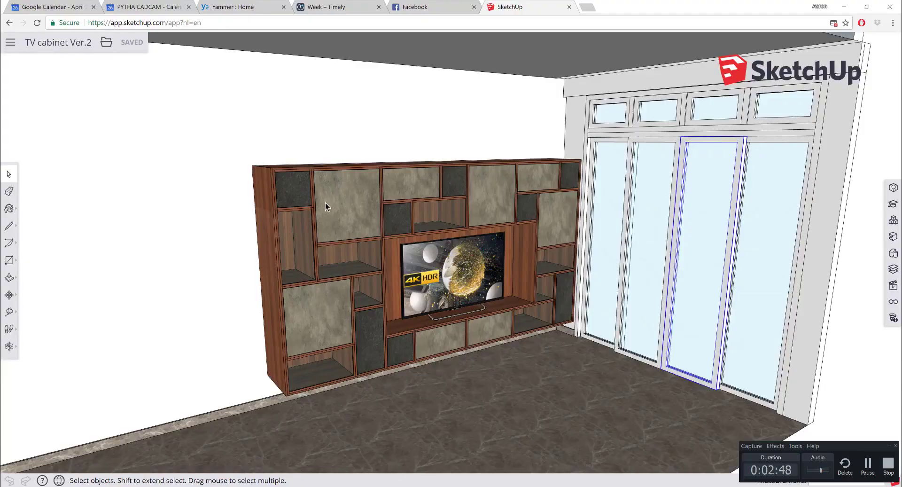
click(844, 7)
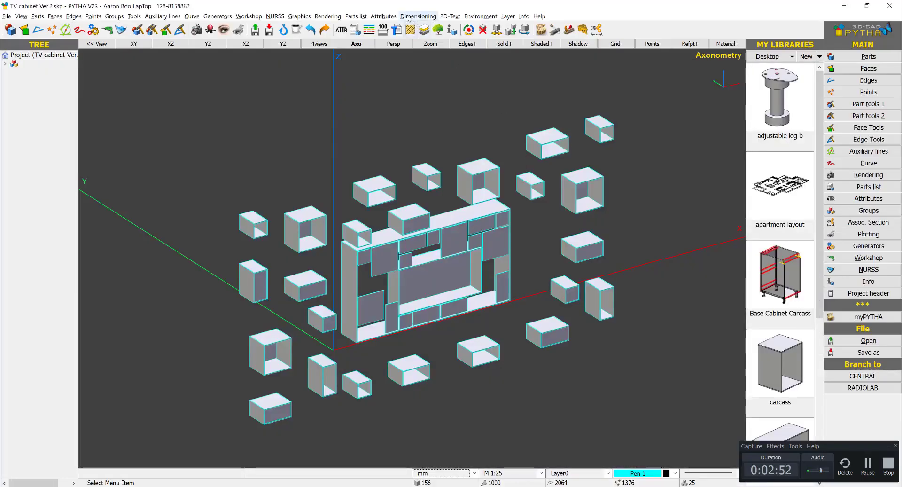
- Turn on the rendering material for the Plywood entry in the material palette, keeping birds-eye_Maple
click(383, 16)
click(362, 93)
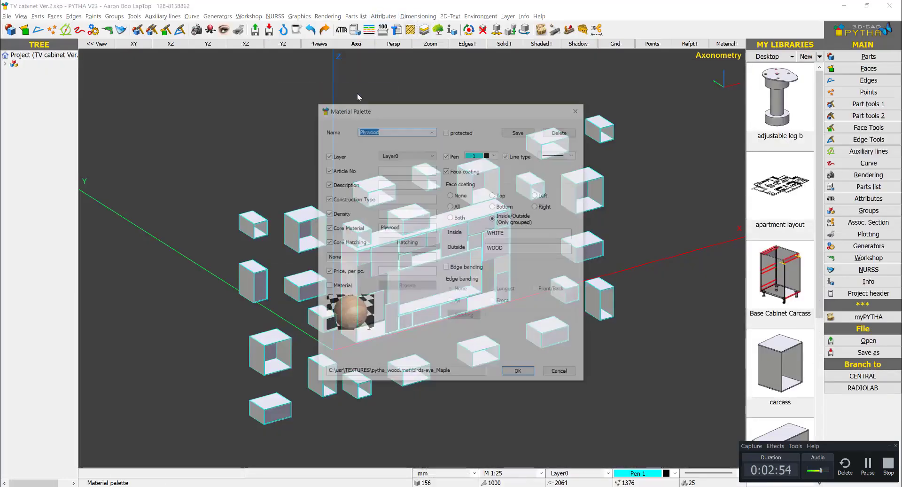
click(432, 131)
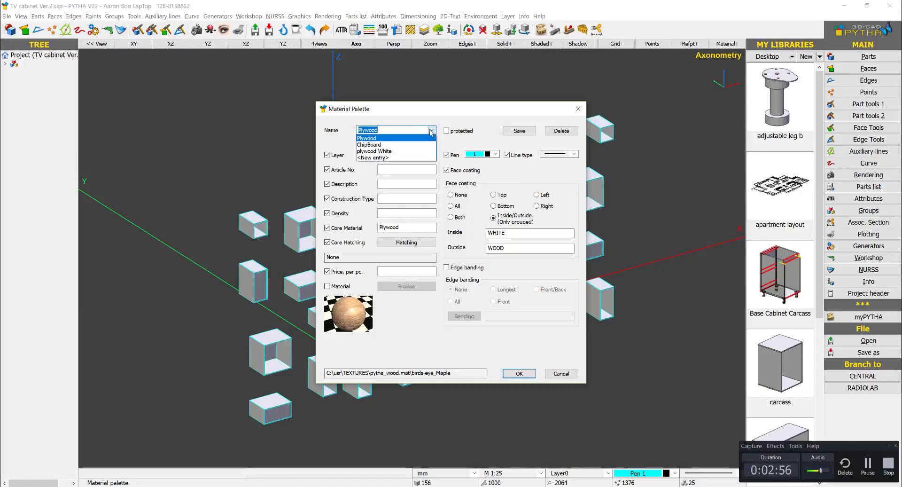
click(431, 132)
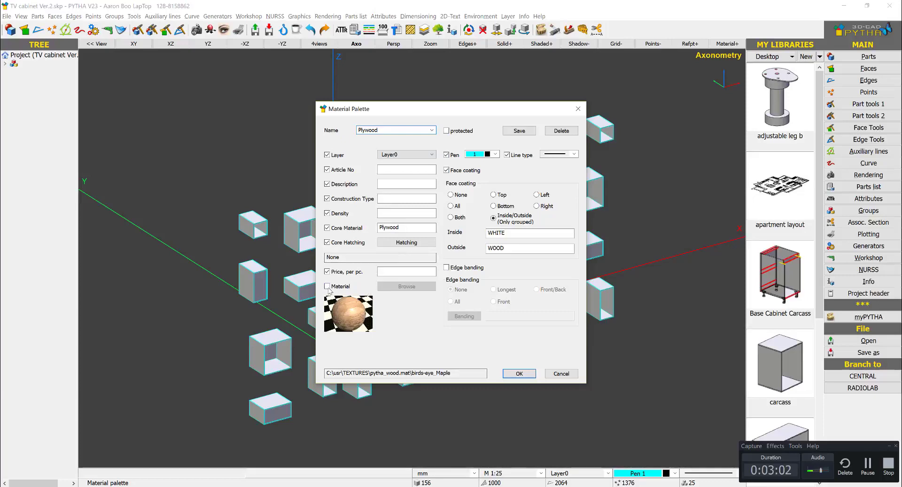
click(328, 287)
click(407, 285)
click(301, 258)
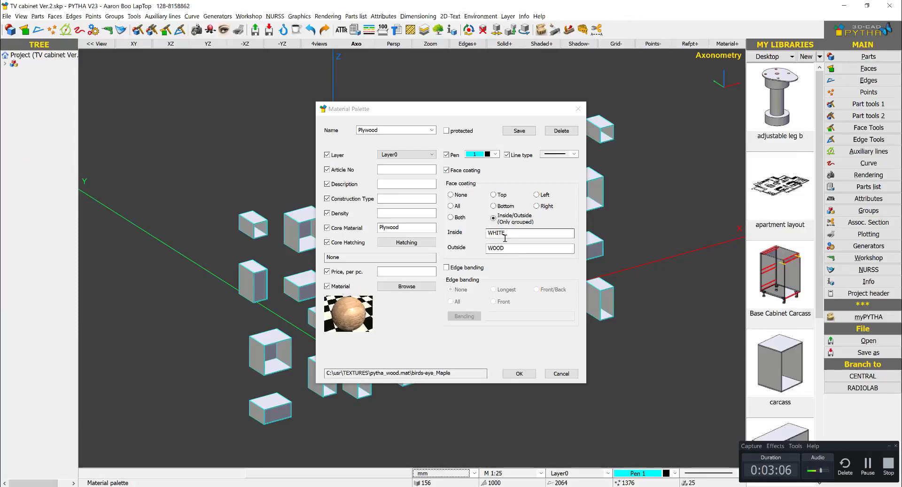
- Set the Plywood entry's inside coating to PVC, clear its outside coating, and overwrite the material palette file
drag(521, 234, 483, 233)
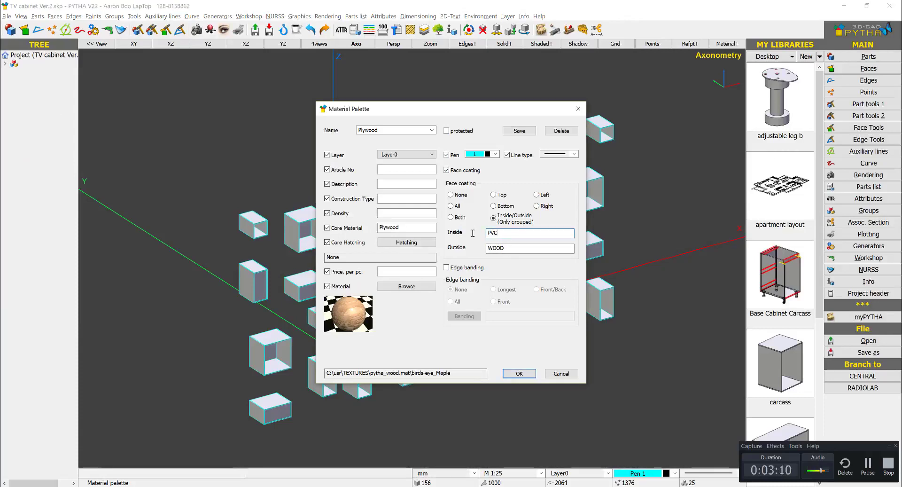
drag(521, 244, 487, 248)
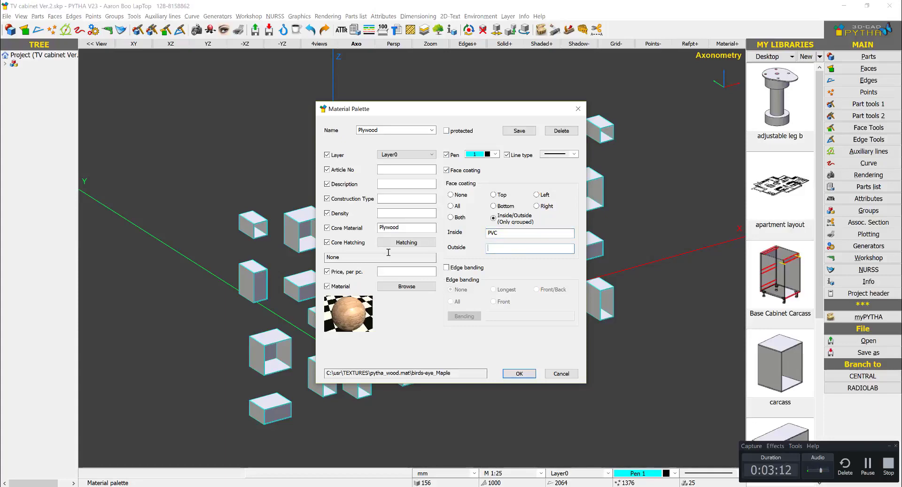
click(519, 373)
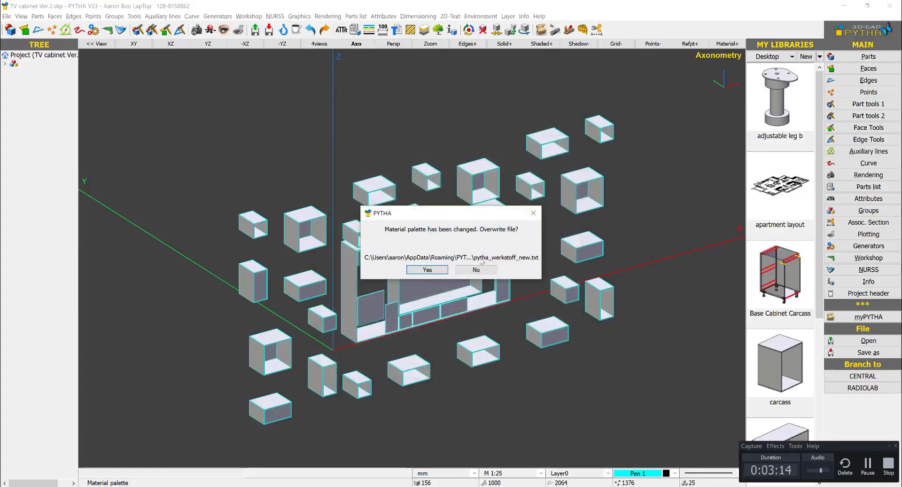
click(422, 270)
- Apply the Plywood palette entry to all the box compartments surrounding the central cabinet carcass
middle_drag(640, 247, 578, 217)
click(731, 81)
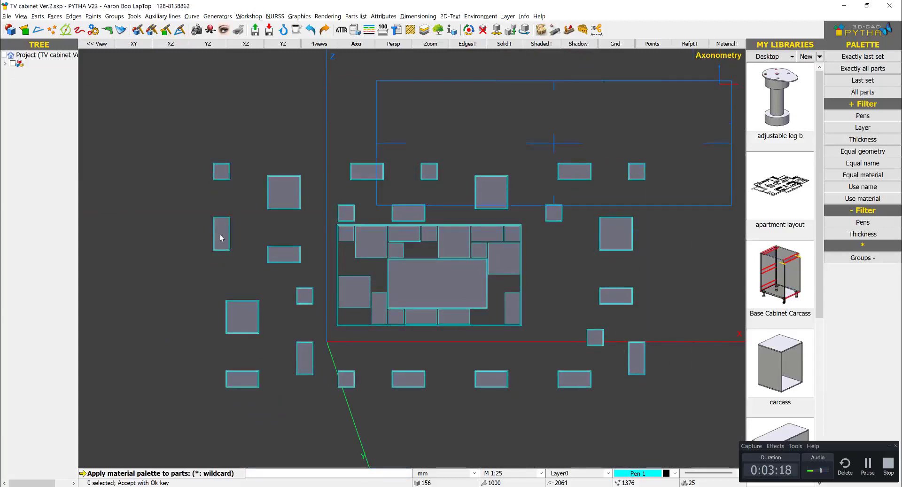
click(152, 221)
click(690, 229)
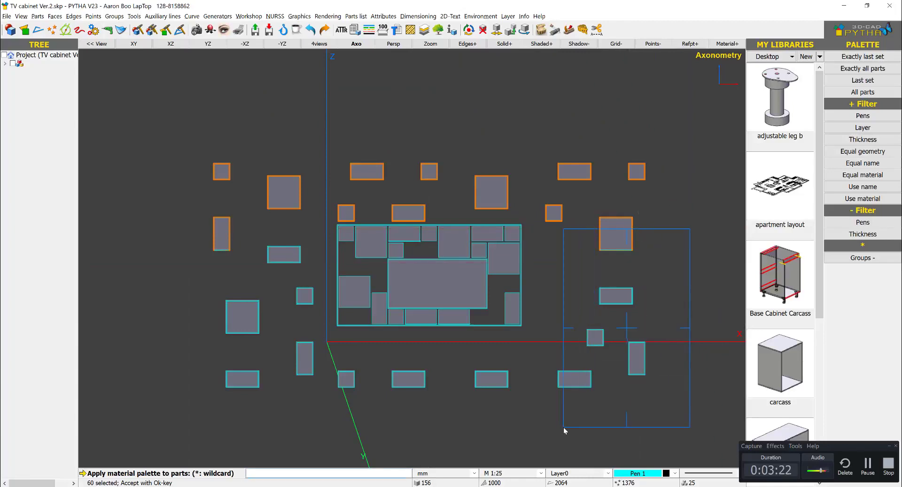
click(531, 419)
click(530, 347)
click(192, 443)
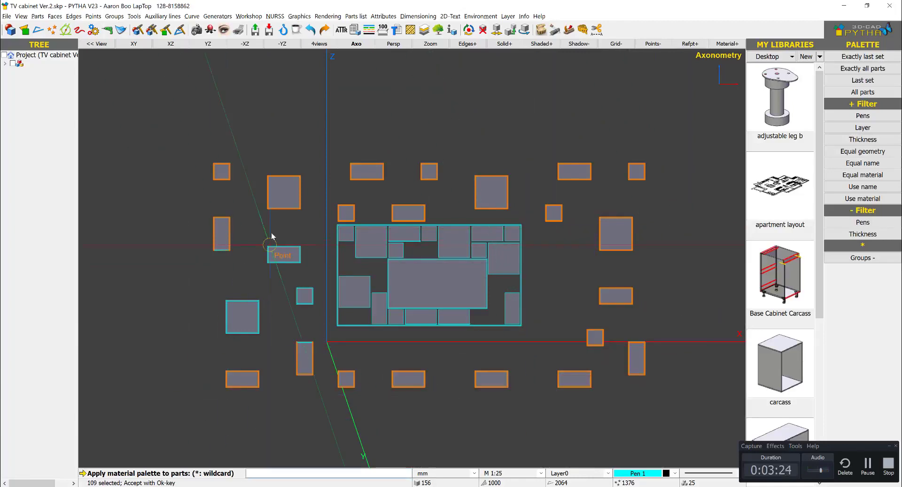
click(316, 222)
click(121, 413)
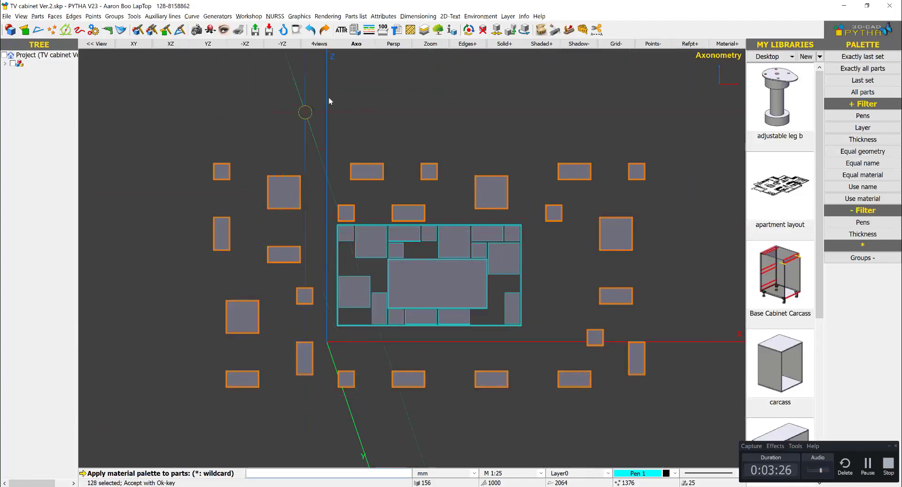
middle_drag(382, 141, 409, 134)
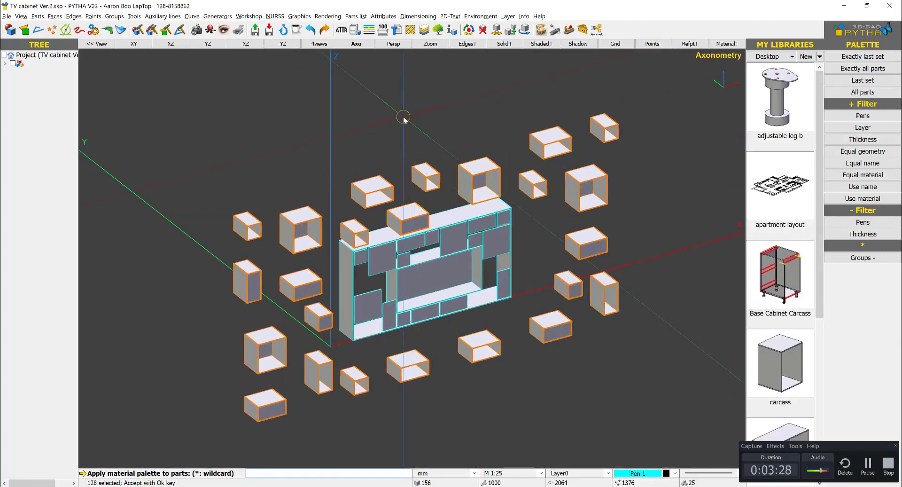
right_click(404, 117)
- Create a new material palette entry named GLASS with GLASS as its core material
right_click(595, 212)
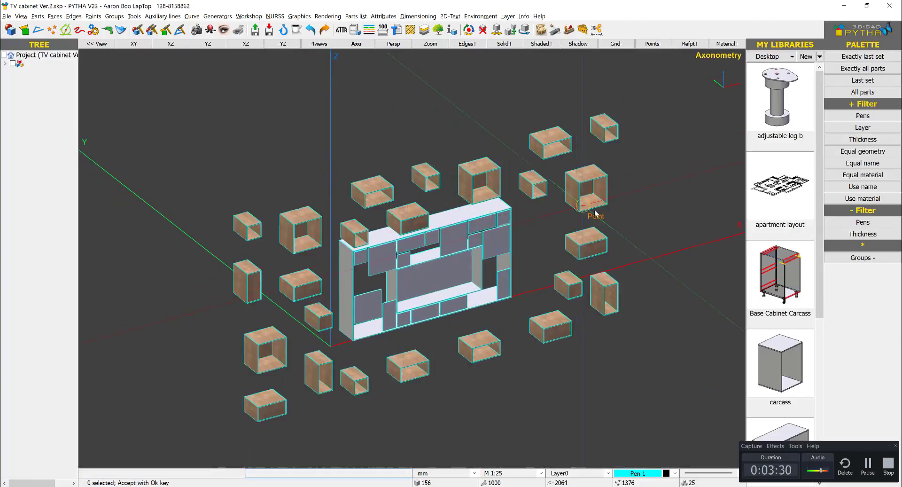
drag(551, 112, 636, 99)
click(517, 115)
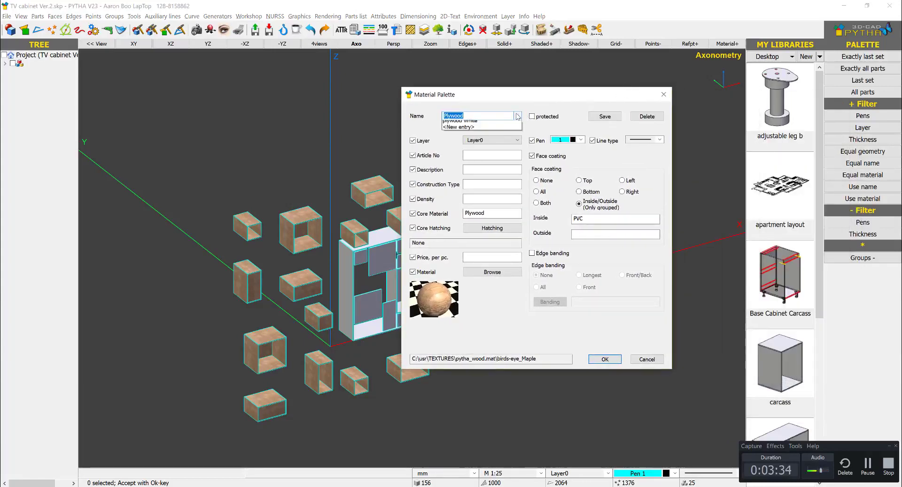
click(477, 146)
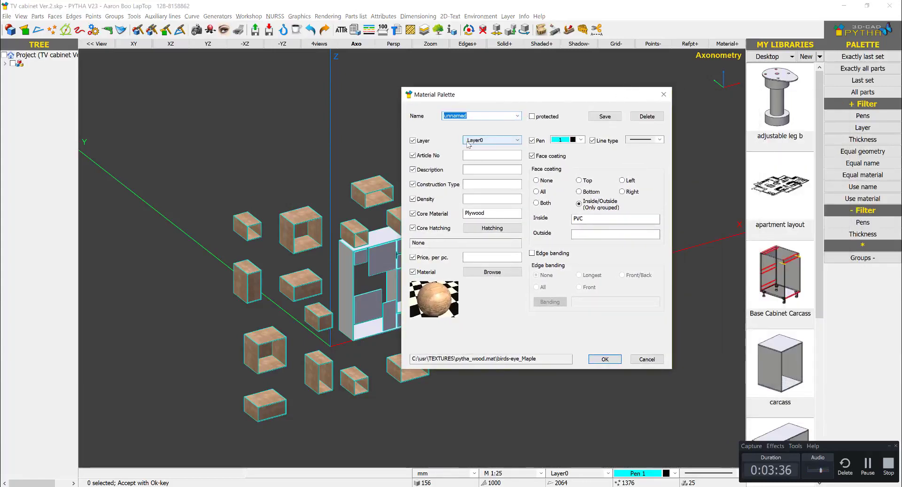
text(GLASS)
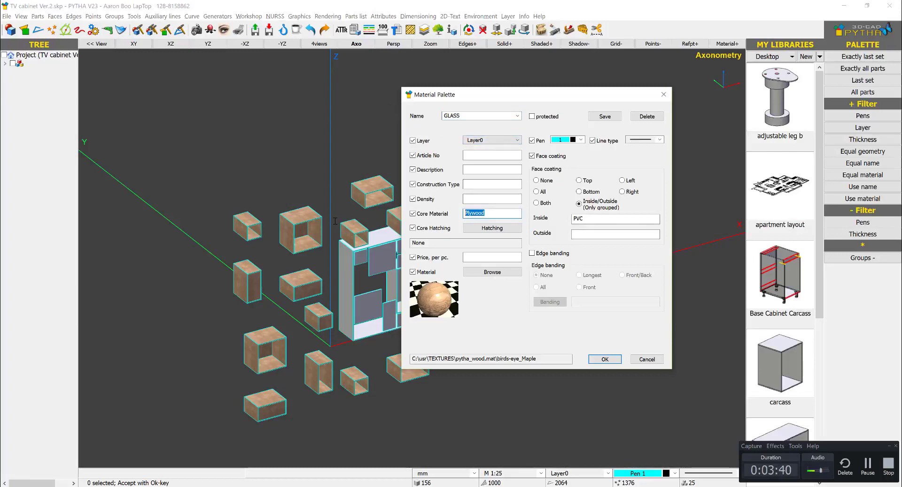
- Assign the Glass rendering material from the pytha_various material file to the GLASS entry
click(491, 272)
scroll(219, 187, down, 5)
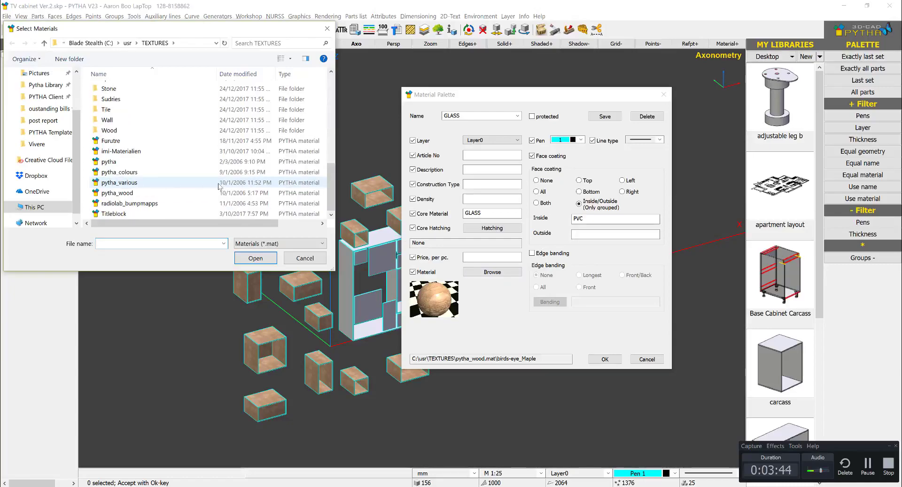
double_click(123, 183)
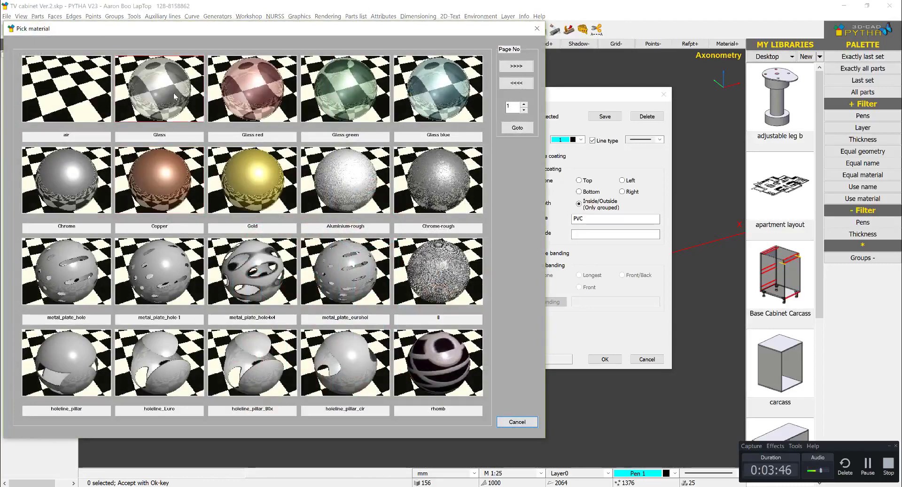
click(174, 90)
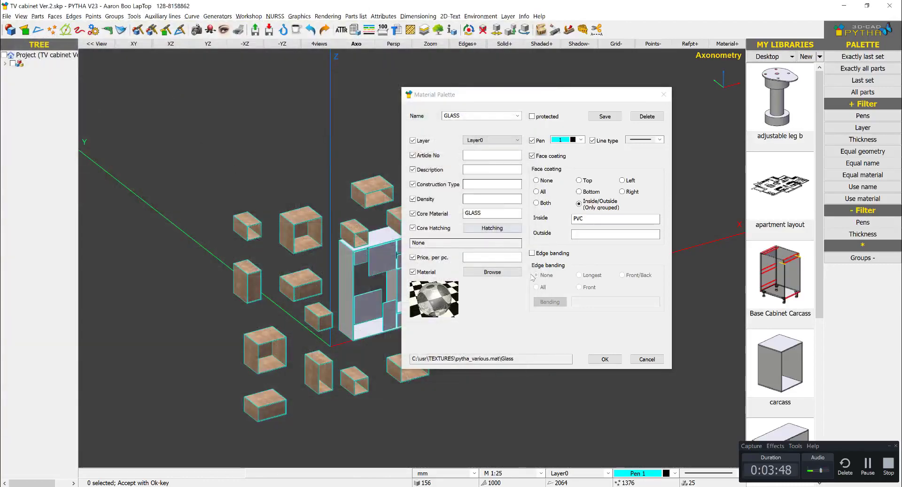
- Set the GLASS entry's face coating to None and overwrite the material palette file
click(536, 180)
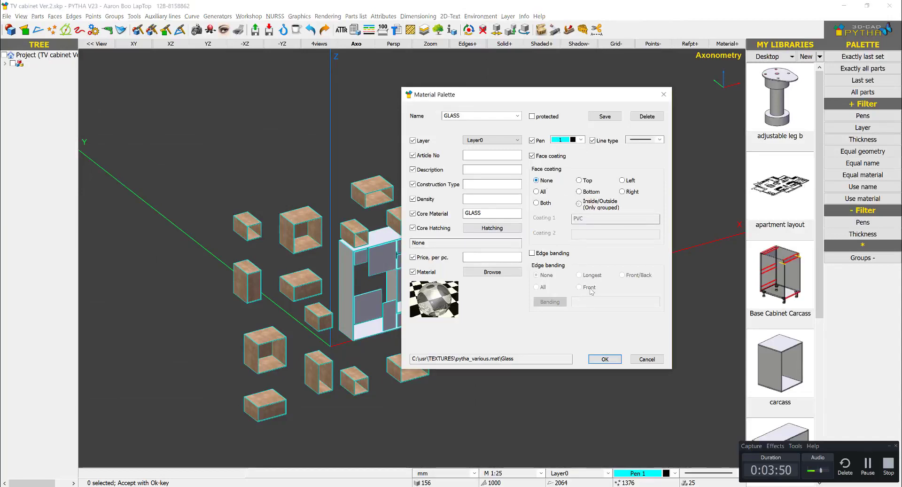
click(613, 361)
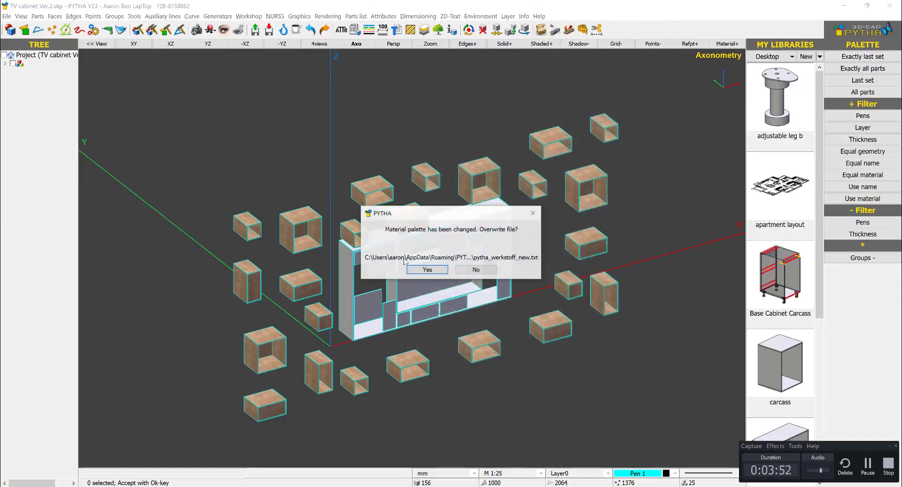
click(433, 270)
scroll(407, 218, up, 5)
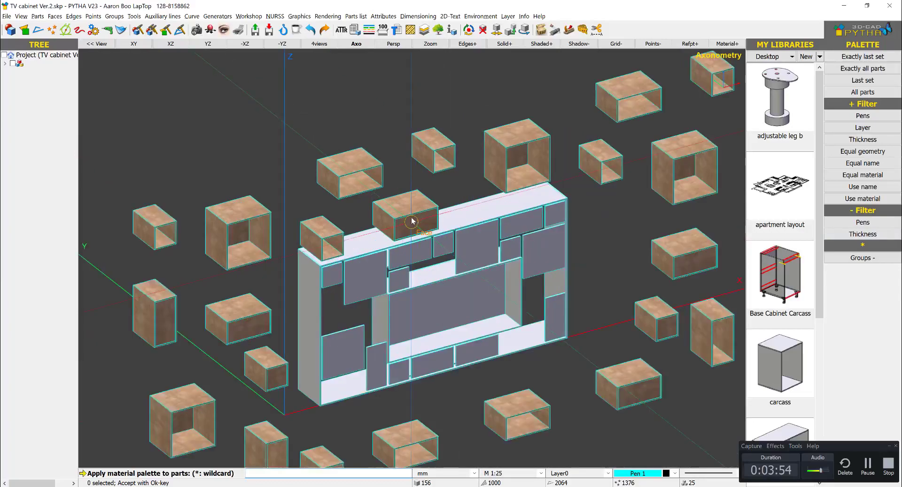
- Apply the GLASS palette entry to all parts with a thickness of 6 mm
scroll(506, 220, down, 8)
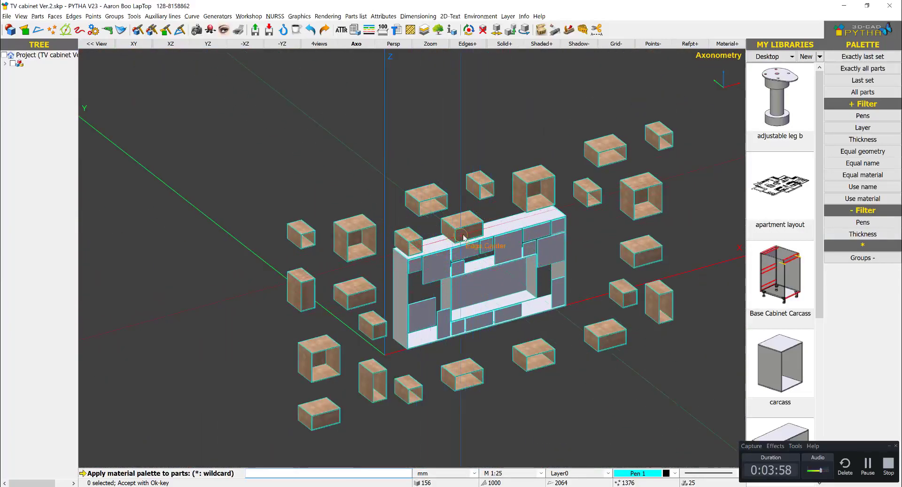
scroll(465, 230, up, 5)
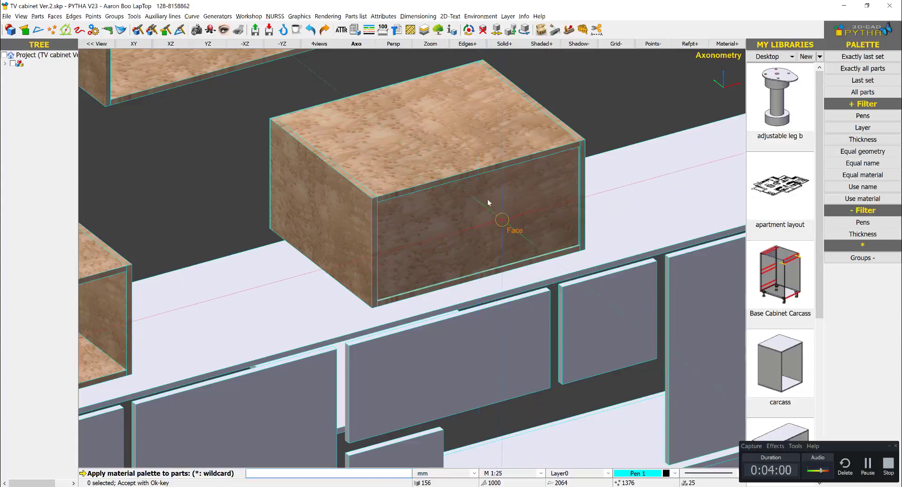
click(865, 139)
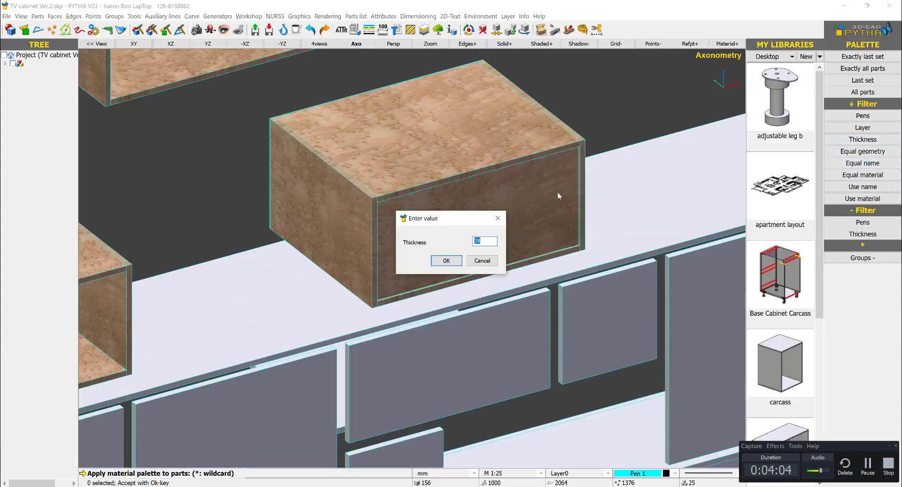
text(9)
key(BackSpace)
text(6)
key(Return)
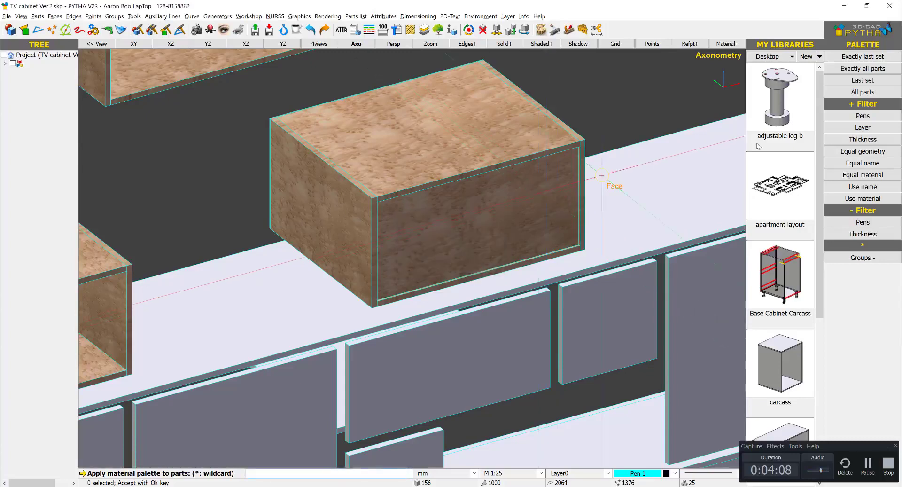
click(864, 139)
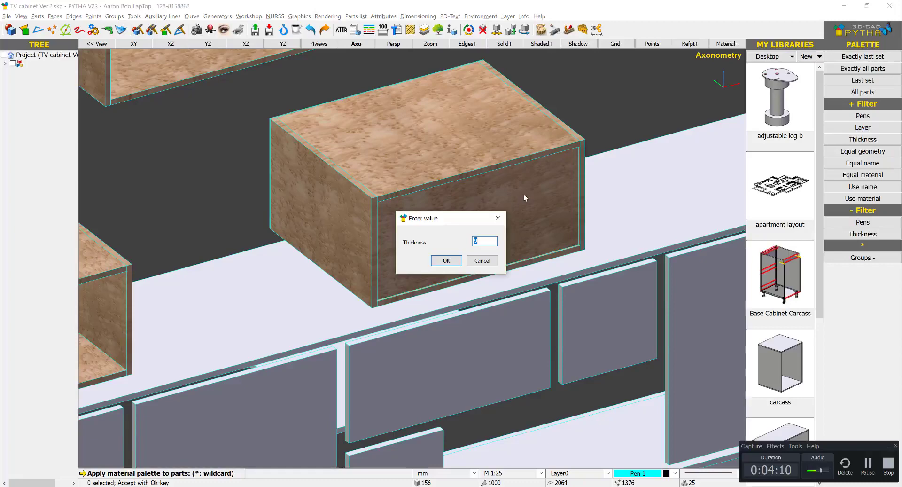
key(Return)
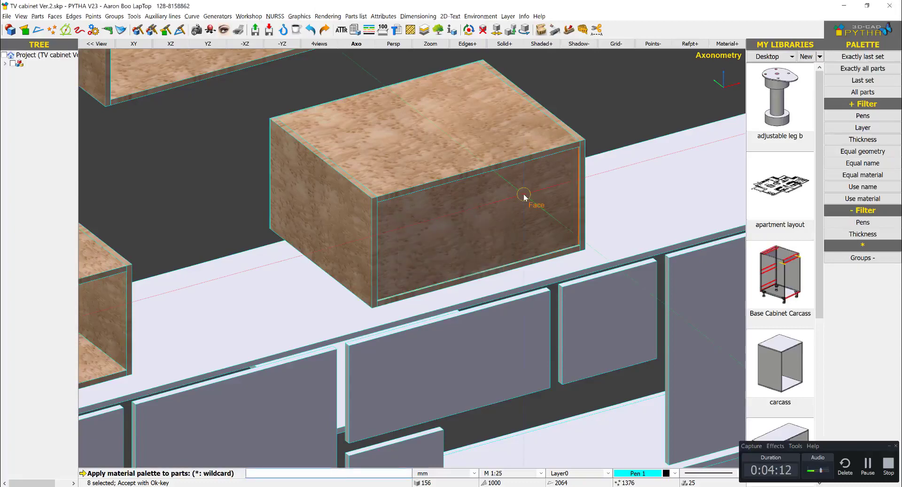
scroll(526, 200, down, 6)
key(Return)
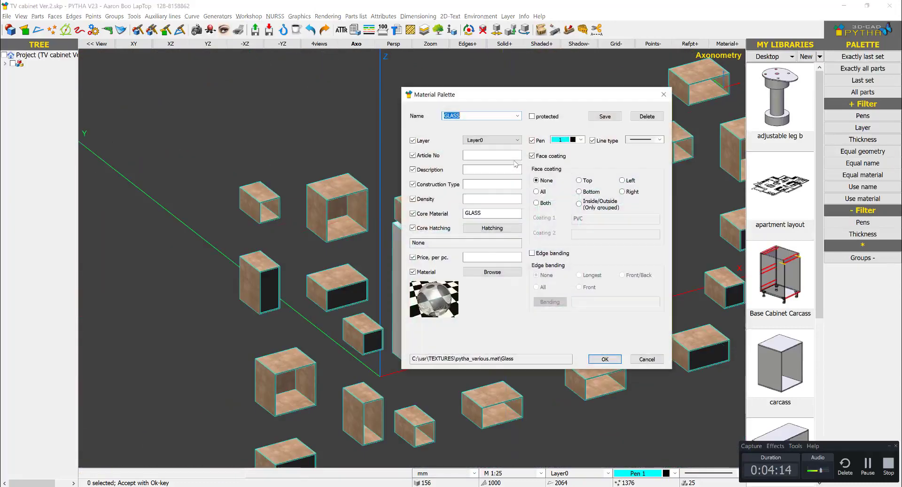
- Save the GLASS entry in the material palette and leave the palette assignment
click(604, 359)
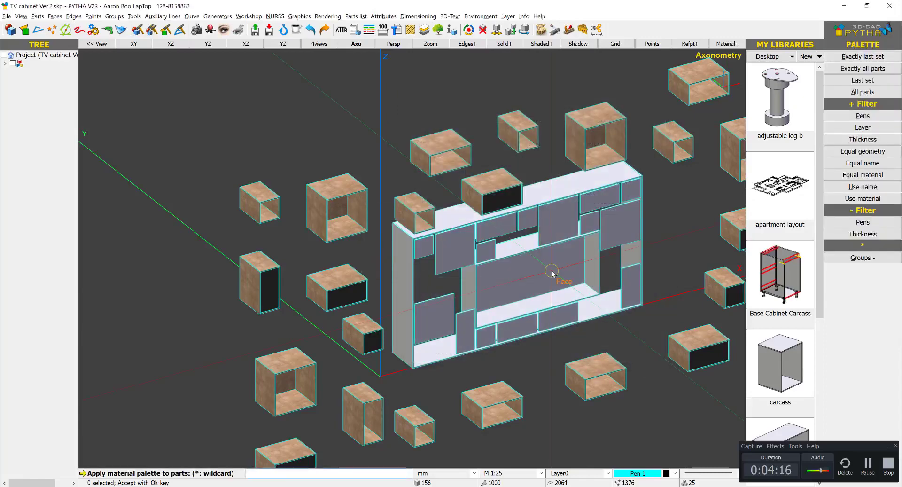
key(Return)
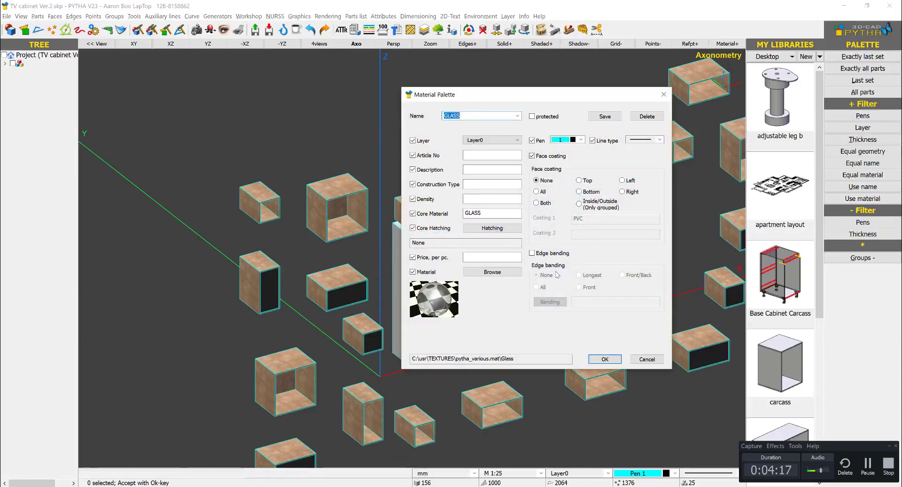
click(606, 117)
click(642, 360)
- Switch to the SketchUp web model to examine the TV cabinet's finishes, and compare them with the exploded boxes in PYTHA
scroll(541, 286, down, 4)
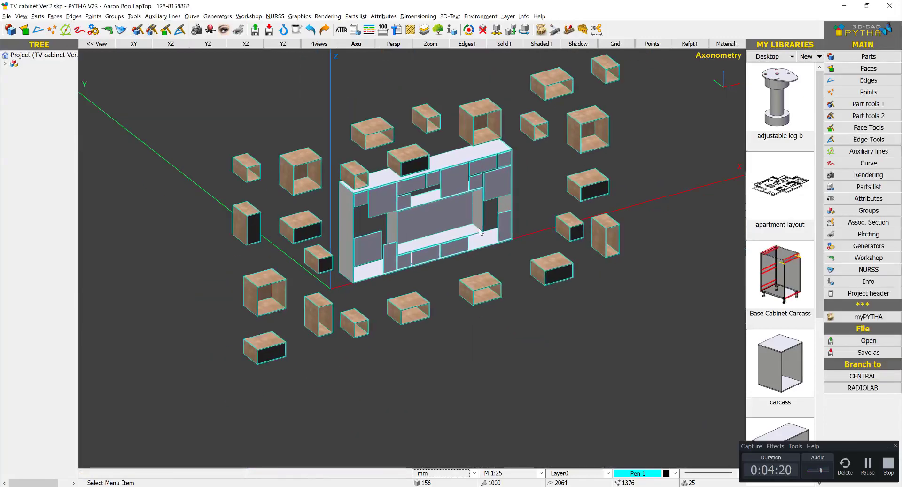
middle_drag(540, 277, 586, 213)
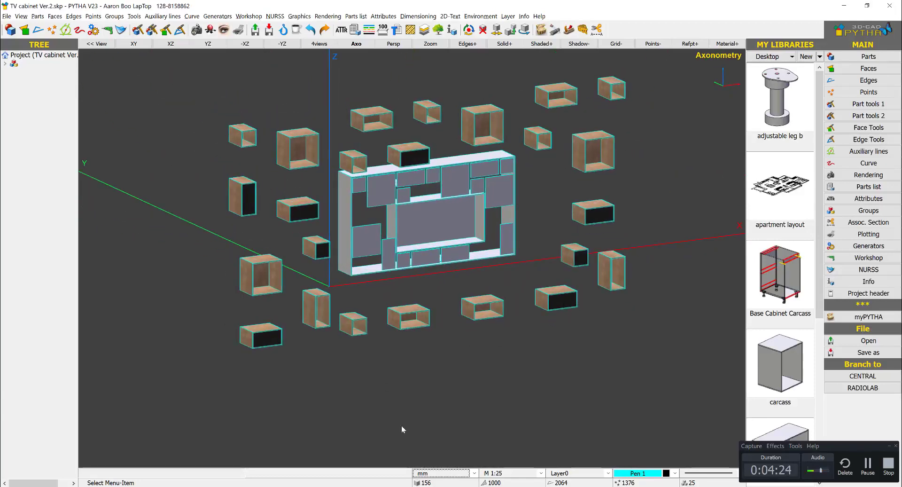
click(110, 486)
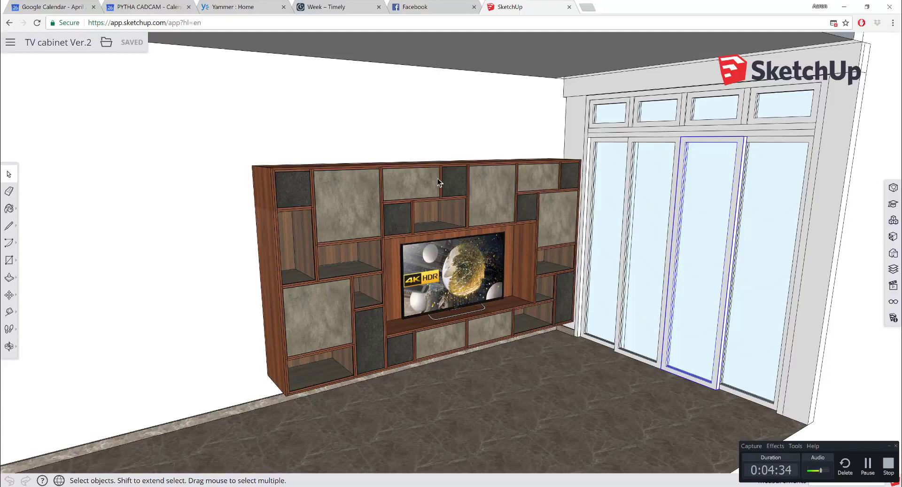
click(844, 6)
scroll(458, 232, up, 3)
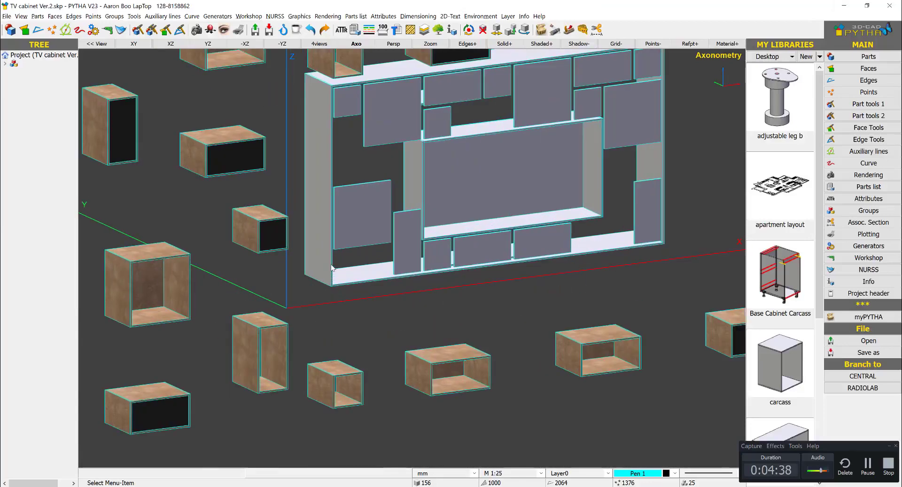
scroll(431, 276, down, 3)
mouse_move(431, 276)
middle_down()
mouse_move(443, 286)
mouse_move(422, 275)
middle_up()
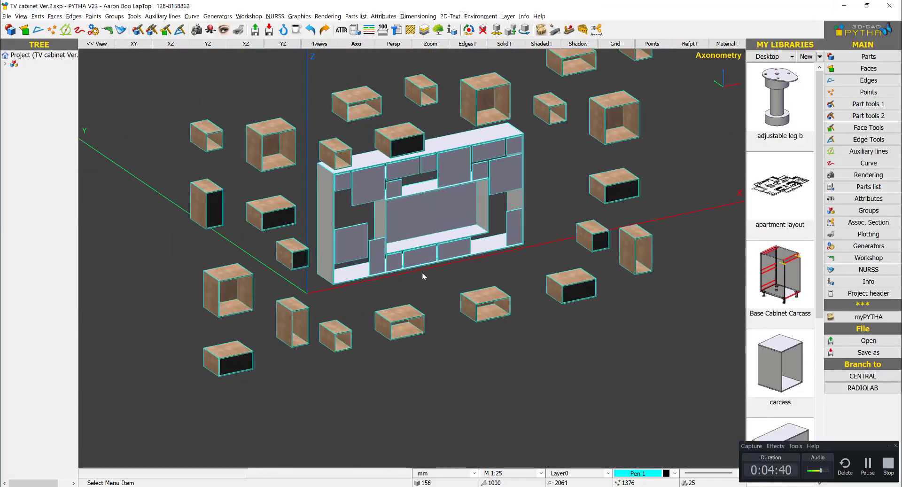
scroll(261, 221, up, 3)
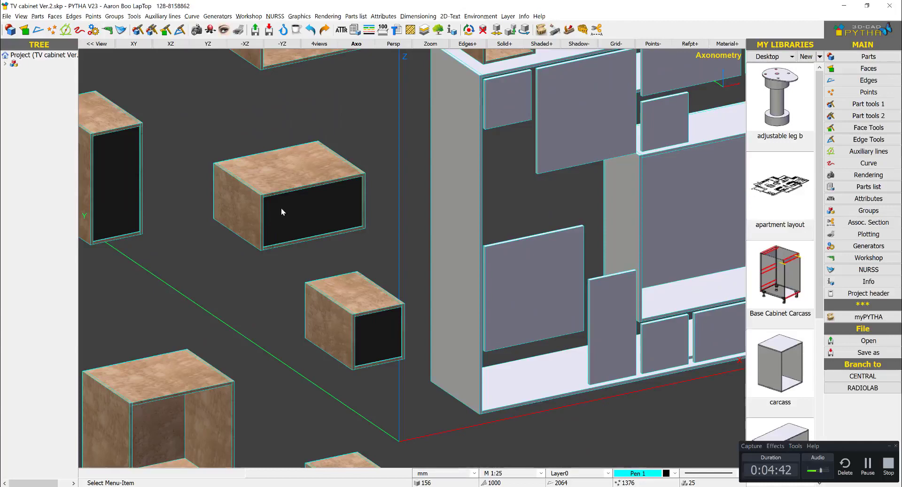
scroll(308, 233, down, 3)
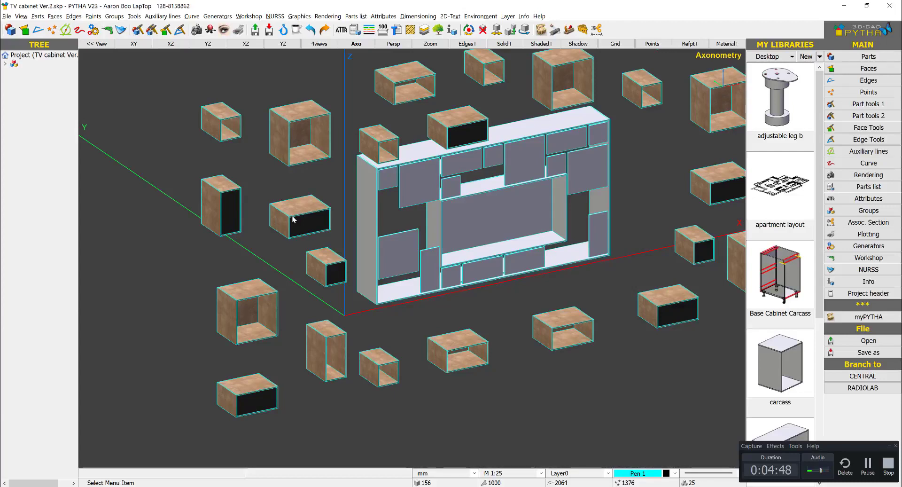
- Load the plywood White entry in the materials palette and rename it plywood LAM, with Plywood as core material
click(409, 17)
mouse_move(384, 17)
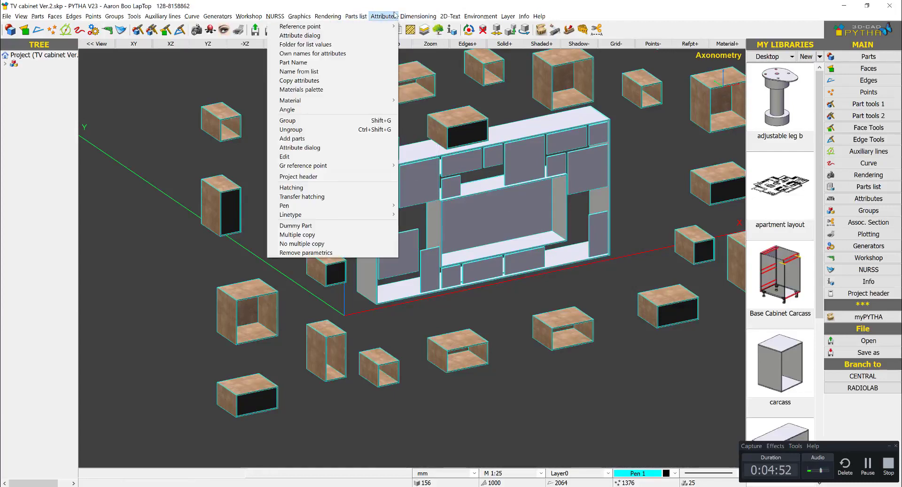
click(376, 90)
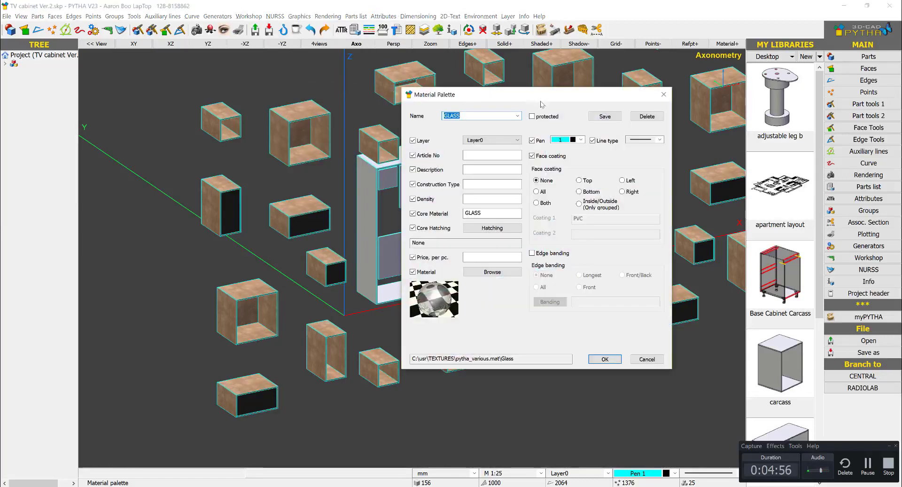
click(518, 116)
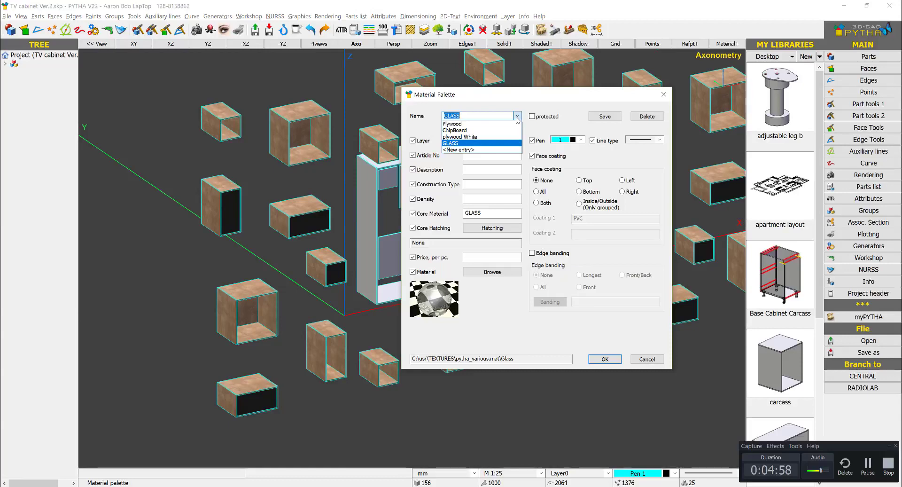
click(507, 136)
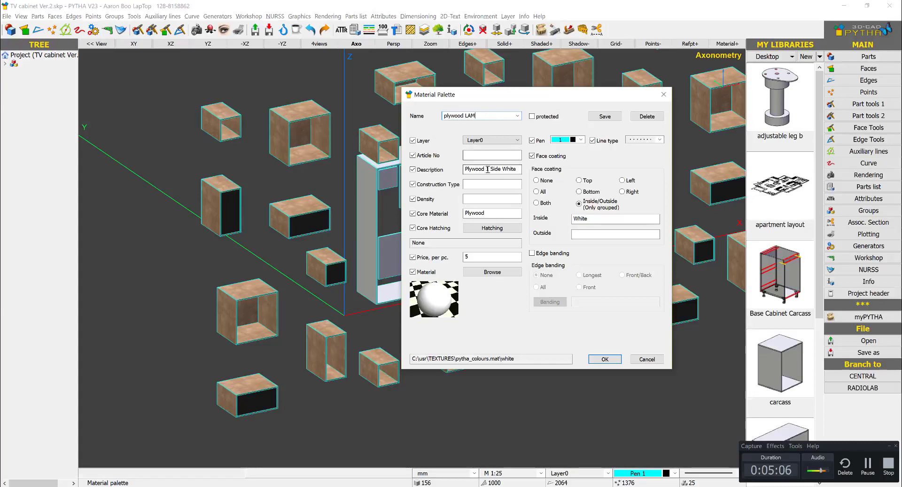
- Check the finish in SketchUp and give plywood LAM the Oak_lime material from the pytha_wood file, with LAMINATE as inside coating
click(492, 272)
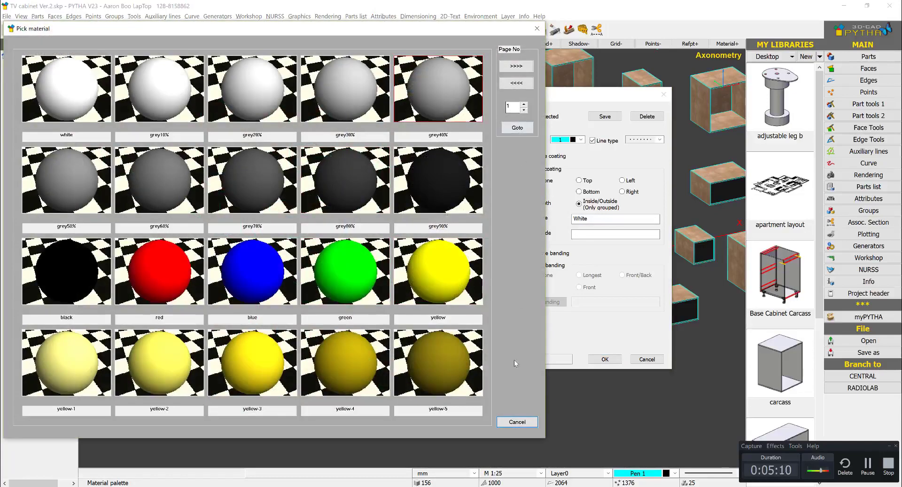
click(517, 422)
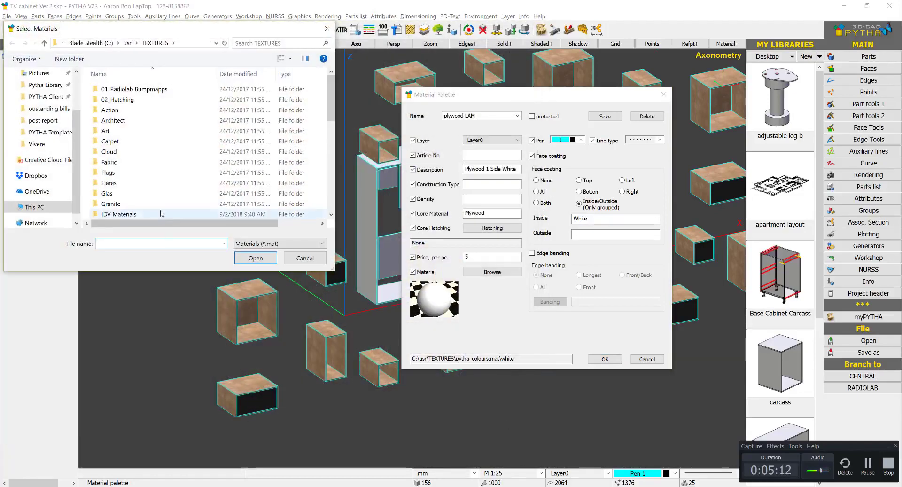
click(139, 486)
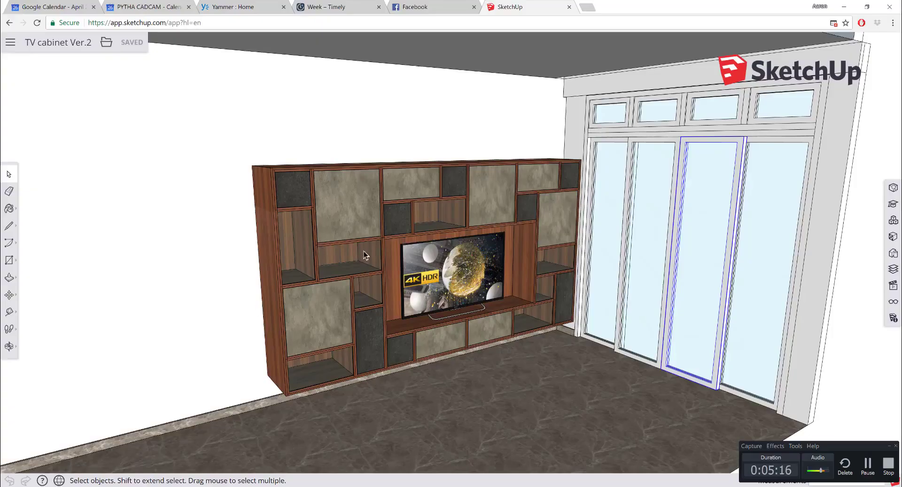
click(844, 7)
scroll(227, 212, down, 7)
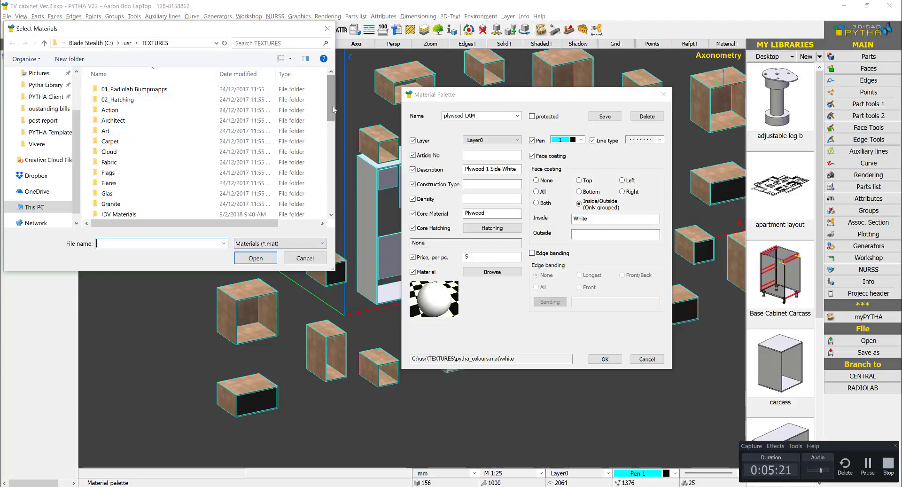
double_click(188, 193)
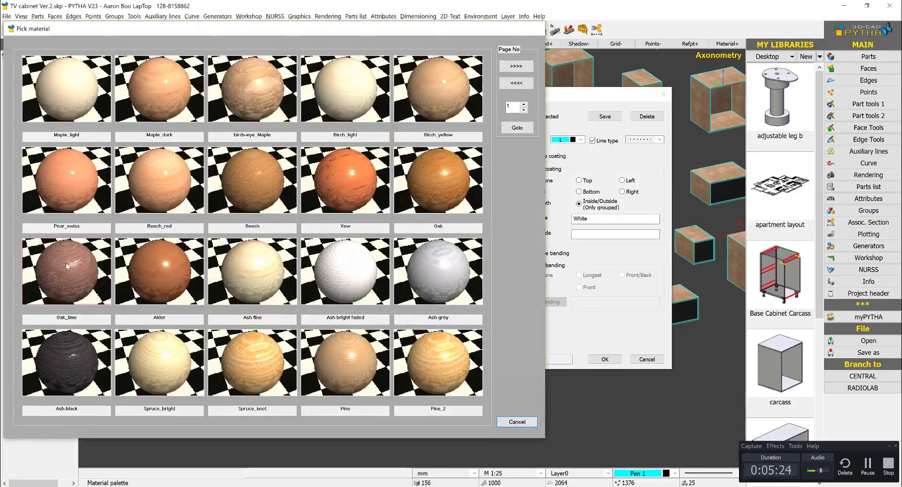
click(67, 271)
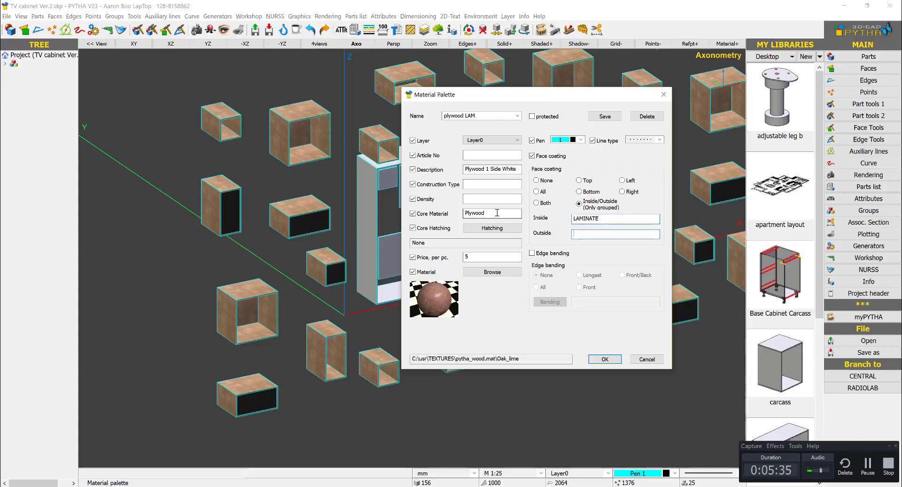
- Start applying the plywood LAM entry and select the four glass-fronted boxes to the left of the cabinet carcass
click(611, 361)
click(427, 270)
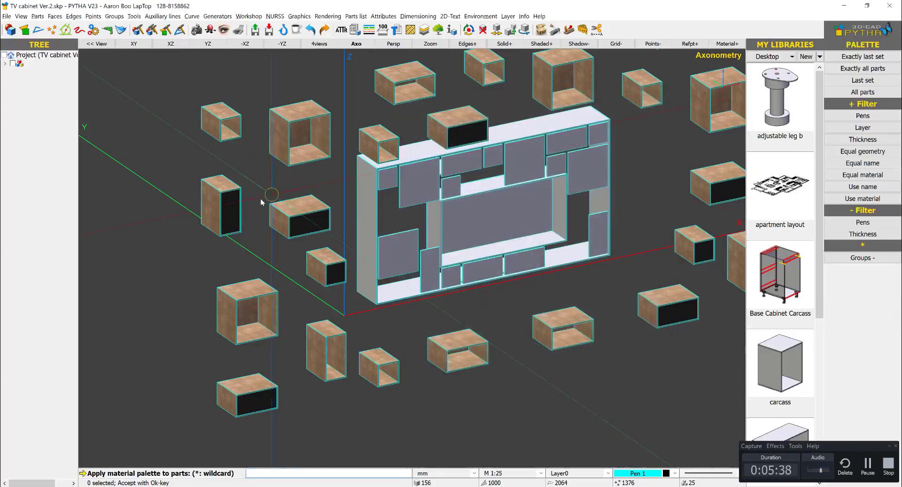
middle_drag(238, 213, 234, 156)
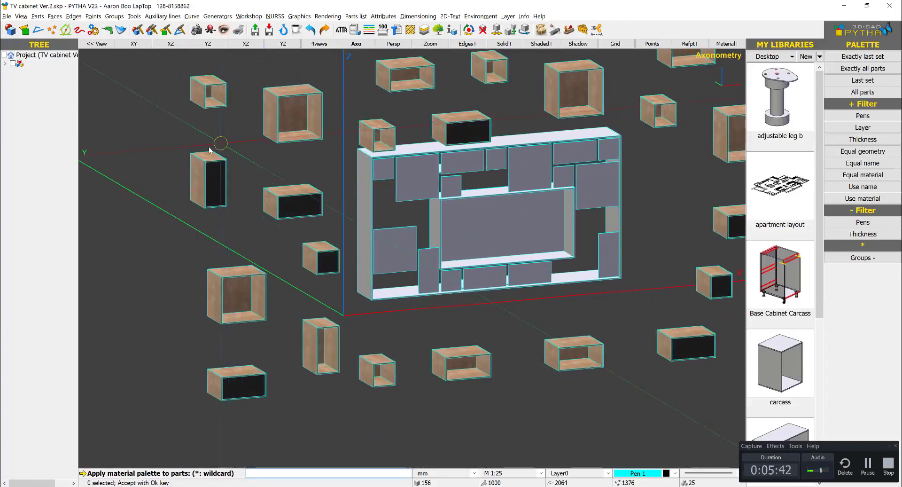
click(208, 181)
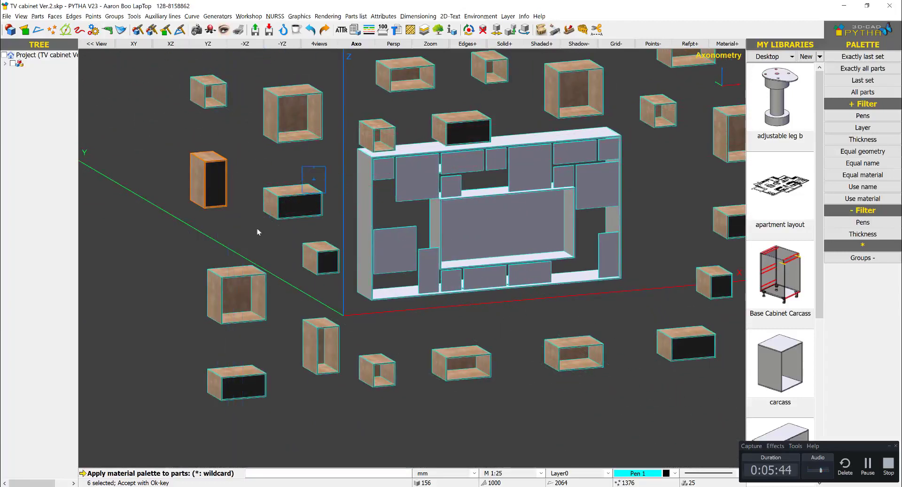
click(277, 209)
click(293, 286)
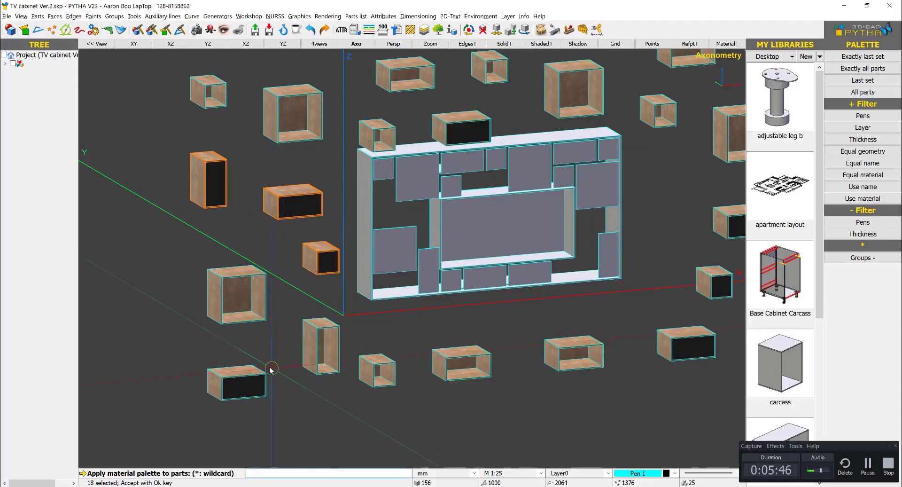
click(179, 445)
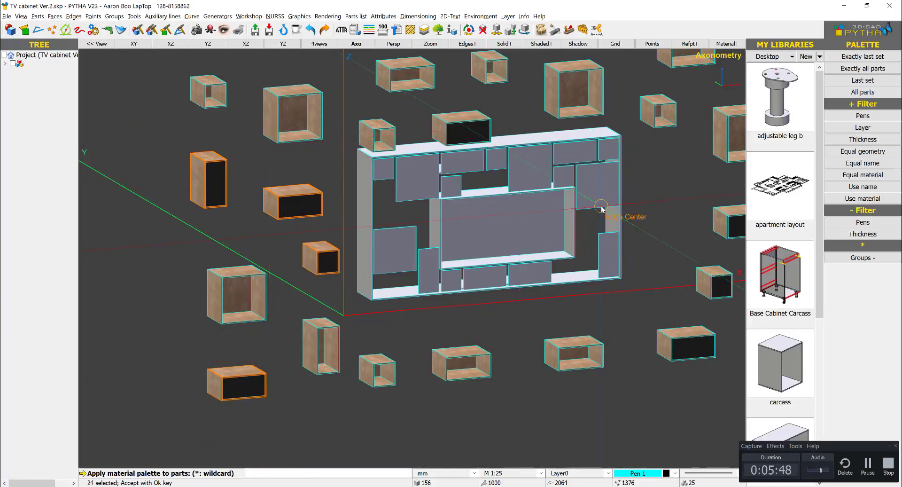
- Add the glass-fronted boxes to the right of the carcass and the one above it to the plywood LAM selection
middle_drag(627, 218, 459, 239)
click(566, 245)
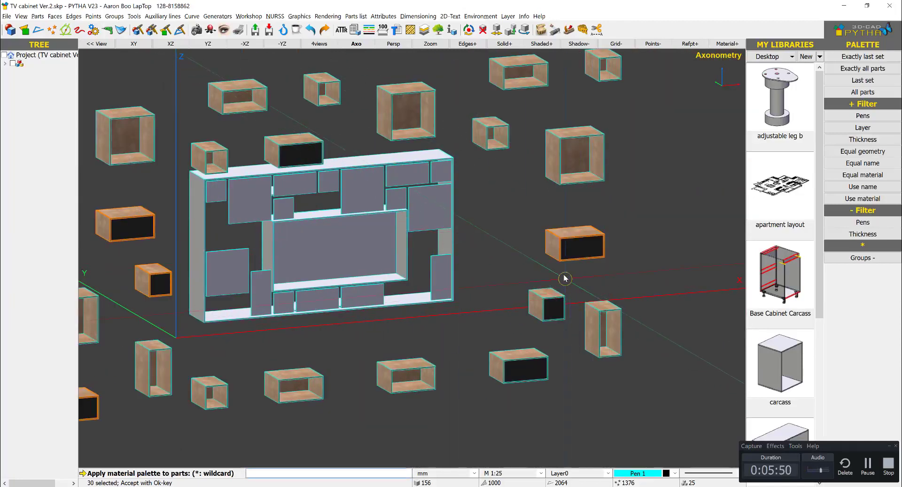
click(547, 306)
click(516, 369)
middle_drag(323, 138, 294, 144)
drag(297, 132, 260, 156)
middle_drag(337, 174, 318, 161)
- Remove the glass fronts of the box above the carcass and the boxes to its left from the plywood LAM selection
scroll(305, 145, up, 4)
scroll(303, 155, up, 2)
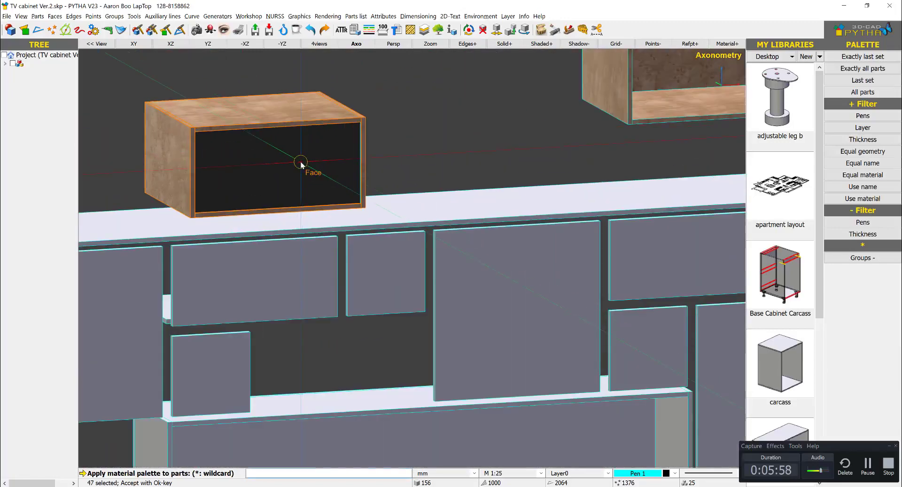
scroll(298, 197, down, 6)
scroll(136, 255, up, 6)
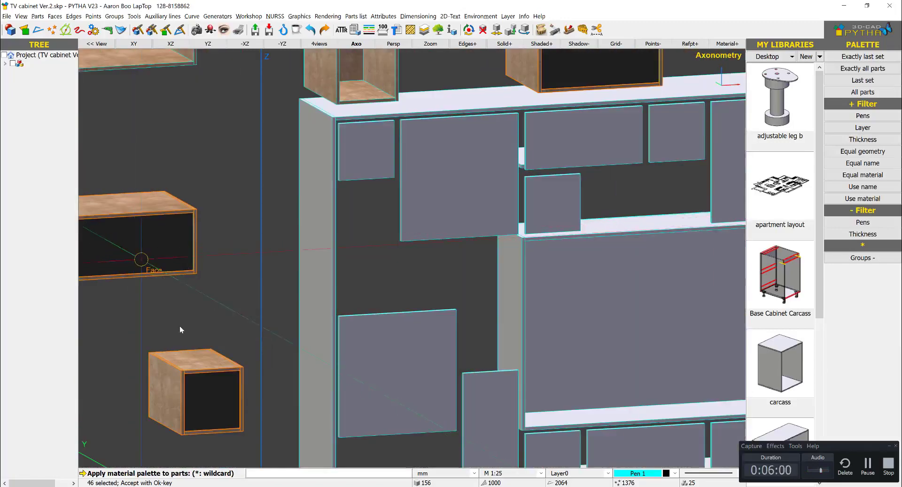
click(218, 393)
scroll(217, 393, down, 5)
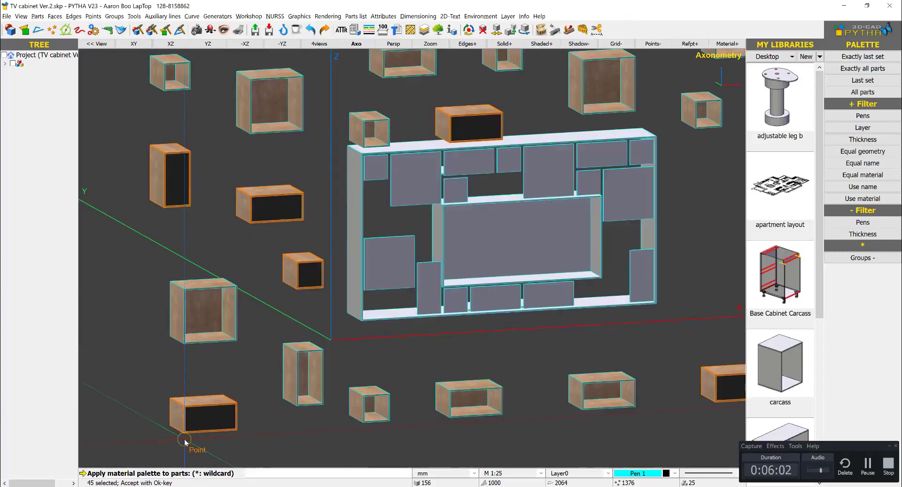
scroll(194, 428, up, 4)
click(234, 400)
scroll(234, 401, down, 7)
- Deselect the glass fronts of the boxes right of the carcass, then apply plywood LAM to the remaining selection and close the palette
scroll(497, 381, up, 3)
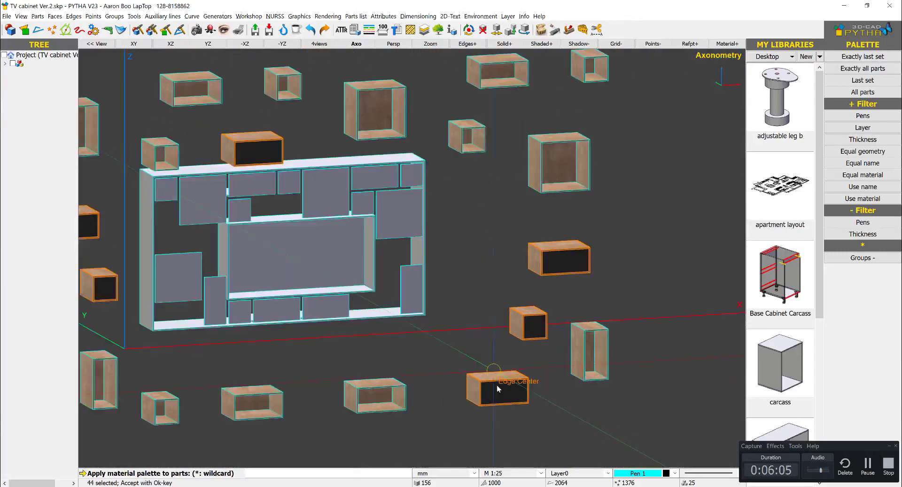
scroll(499, 388, up, 3)
click(529, 410)
click(596, 199)
scroll(593, 196, down, 3)
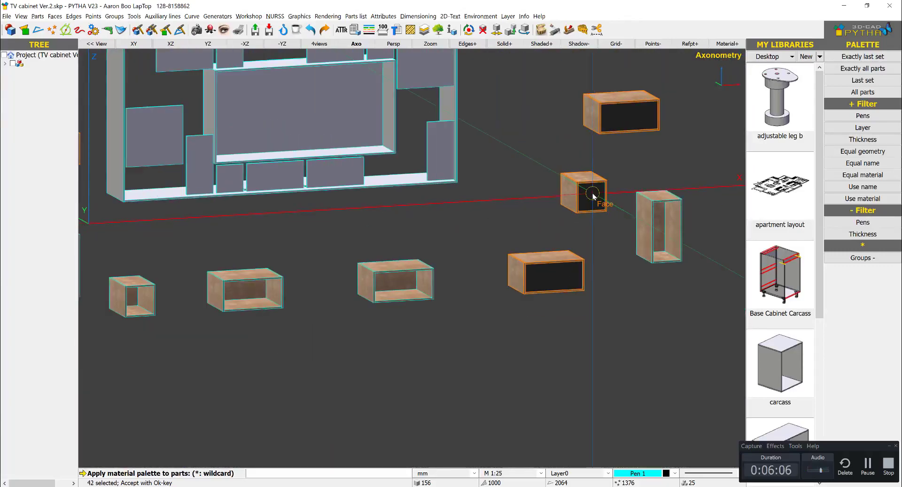
scroll(634, 108, up, 3)
click(626, 126)
scroll(554, 176, down, 4)
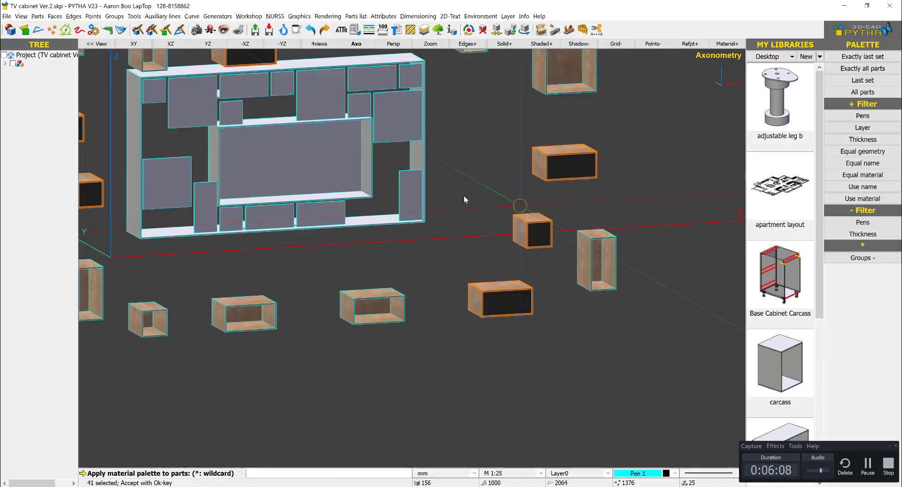
right_click(465, 199)
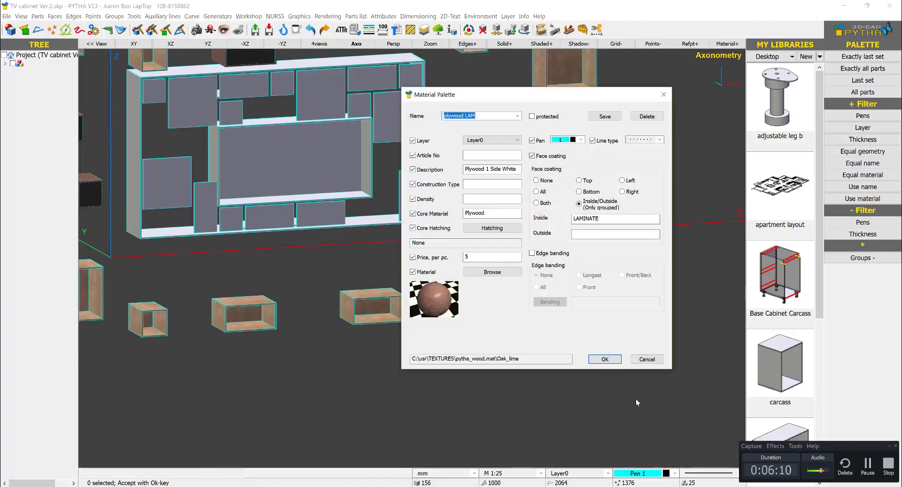
click(640, 361)
- Load the GLASS entry in the materials palette and overwrite the palette file
scroll(540, 239, down, 2)
scroll(486, 263, up, 1)
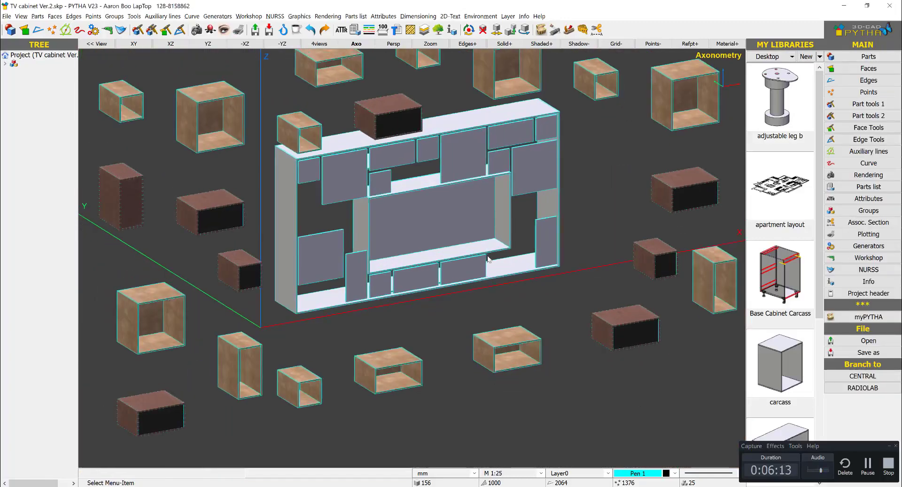
middle_drag(487, 256, 490, 260)
middle_drag(165, 217, 322, 206)
click(427, 17)
mouse_move(384, 17)
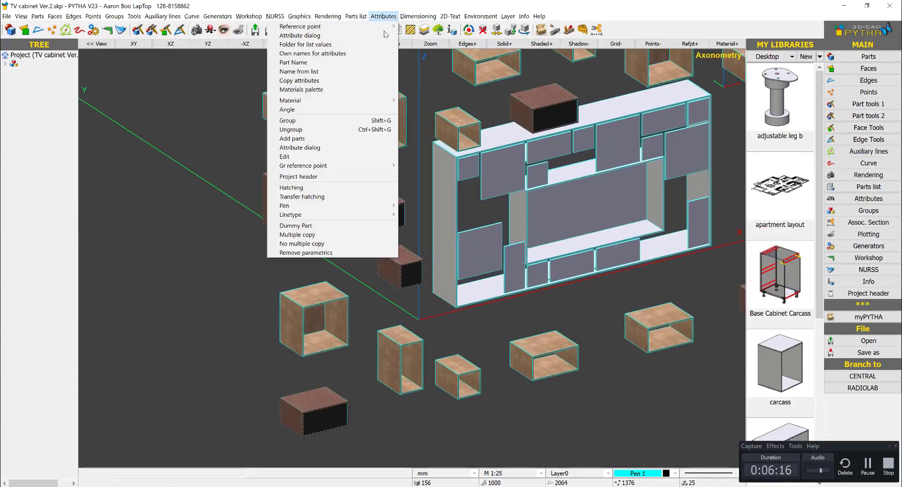
click(362, 90)
click(517, 116)
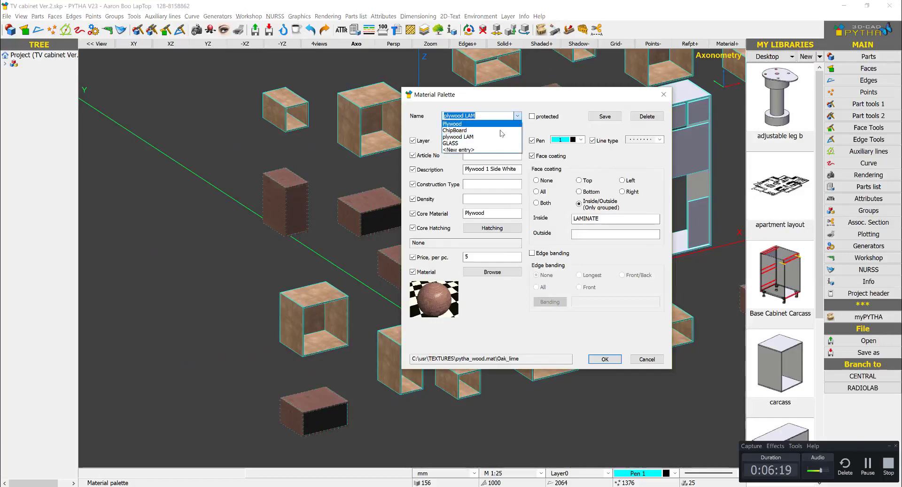
click(493, 148)
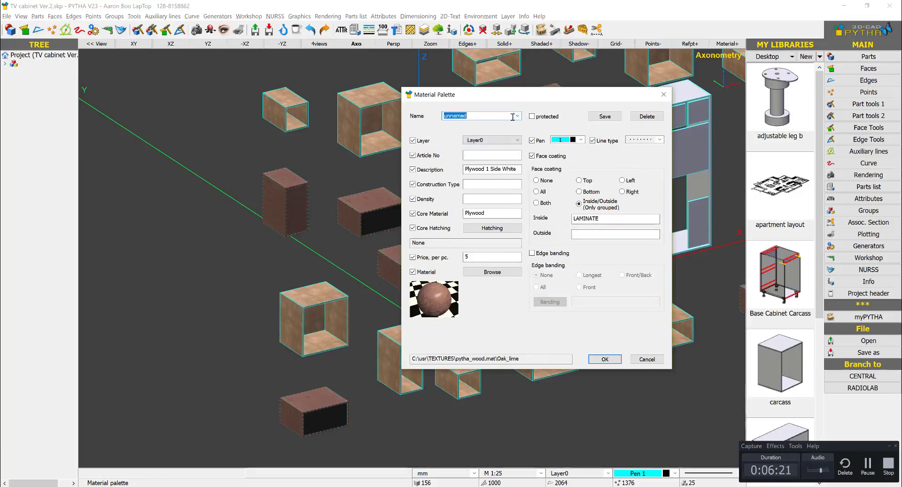
click(517, 116)
click(484, 134)
click(605, 359)
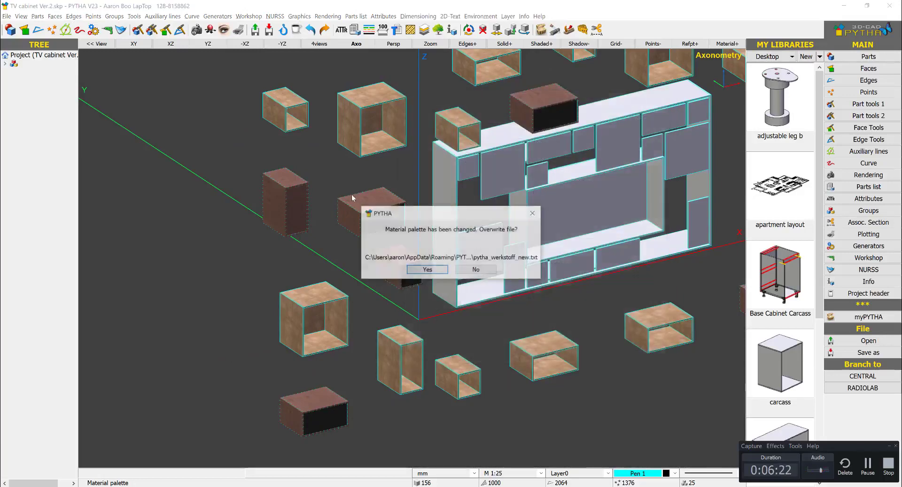
click(427, 269)
- Apply GLASS to the front panel of the tall box left of the carcass and close the palette
scroll(221, 178, up, 3)
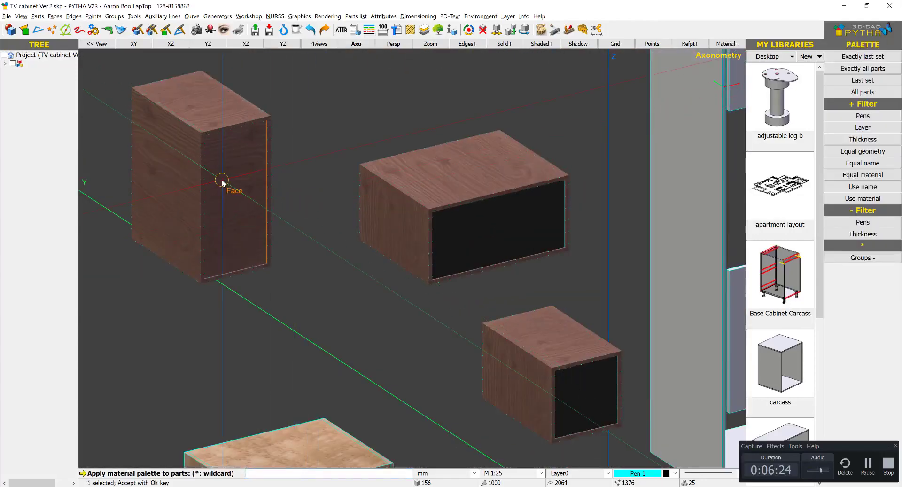
right_click(222, 181)
scroll(288, 148, down, 3)
right_click(295, 155)
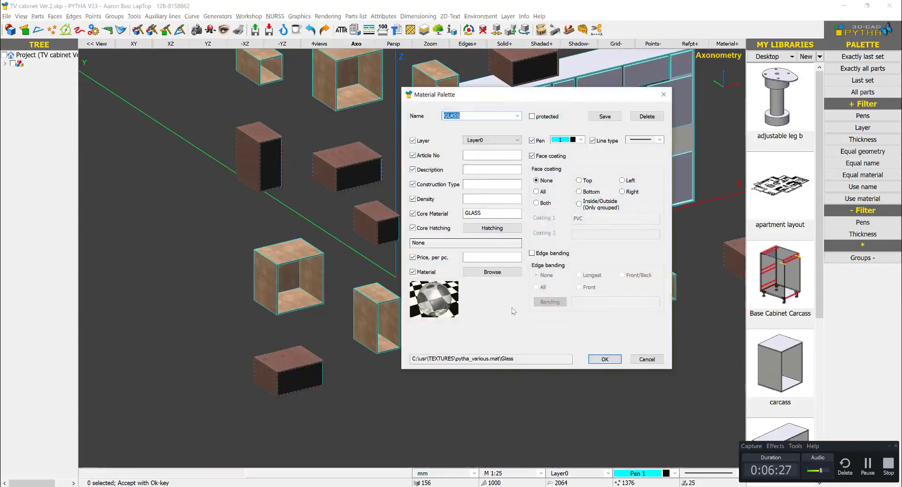
click(647, 359)
- Expand the project tree and examine the part entry and available options of the carcass's left side panel
scroll(537, 216, down, 3)
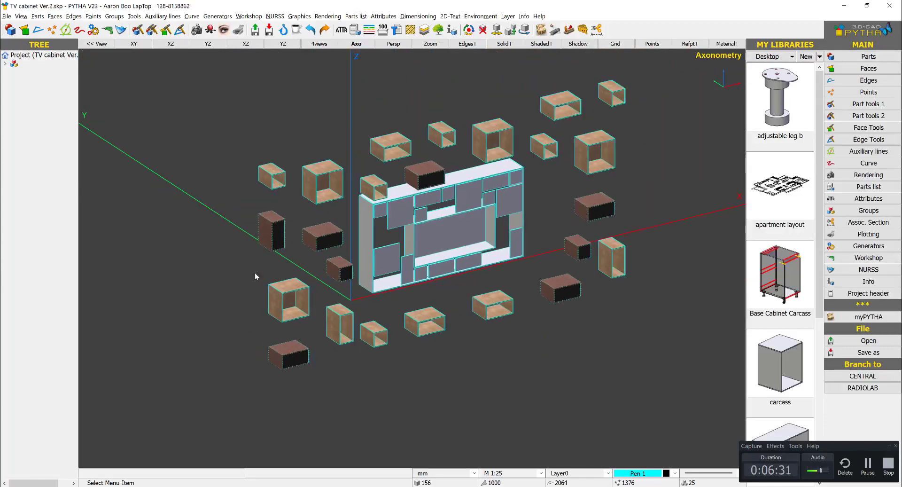
middle_drag(511, 257, 511, 213)
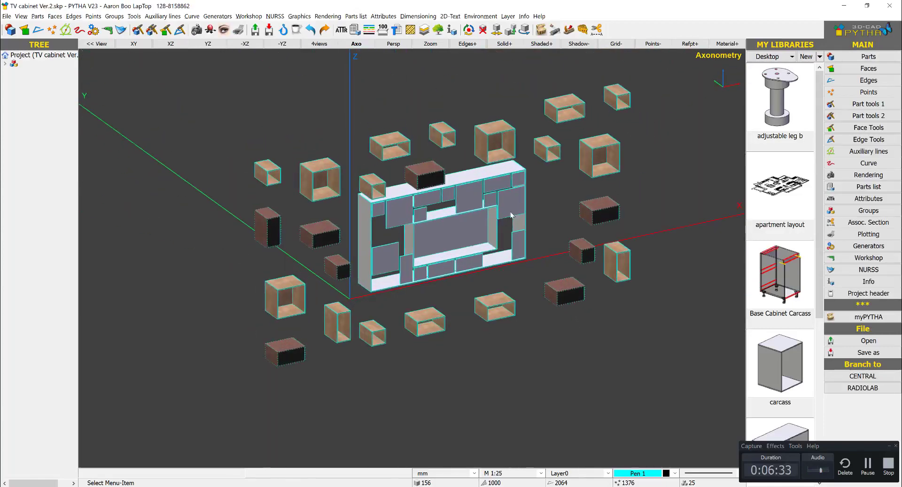
scroll(511, 214, up, 5)
scroll(576, 336, down, 3)
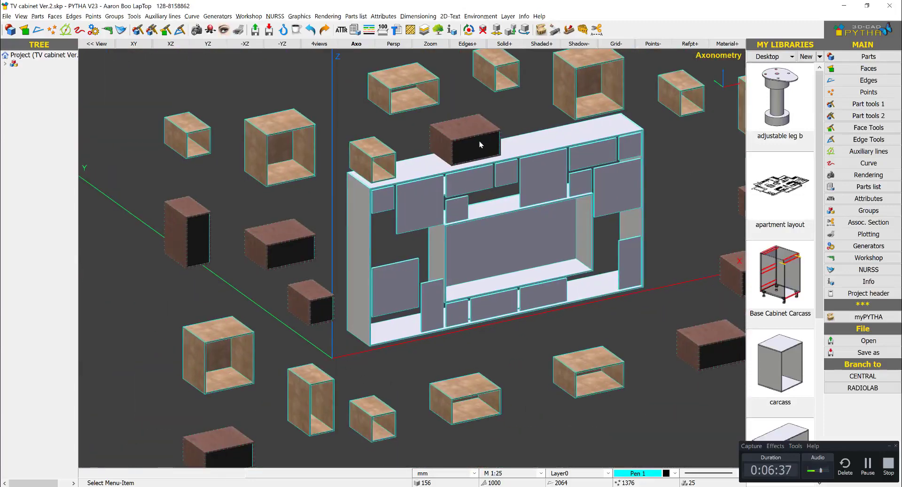
right_click(366, 231)
click(333, 130)
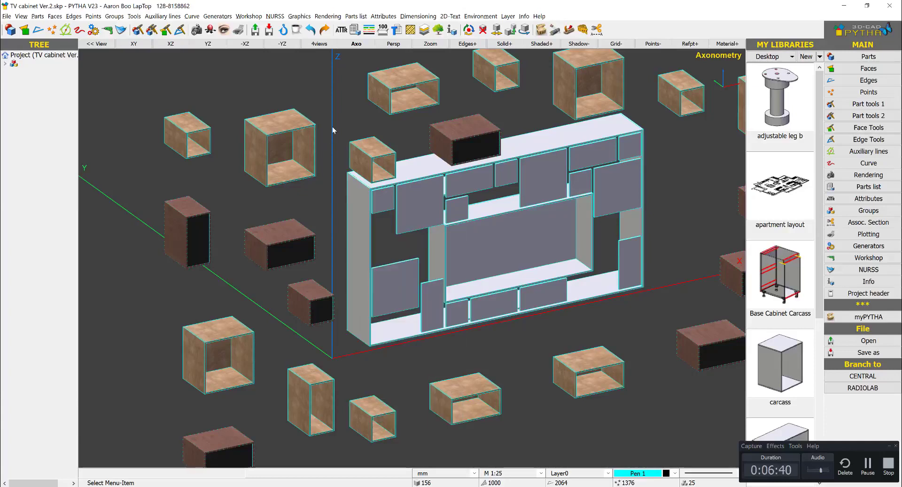
right_click(354, 209)
click(4, 63)
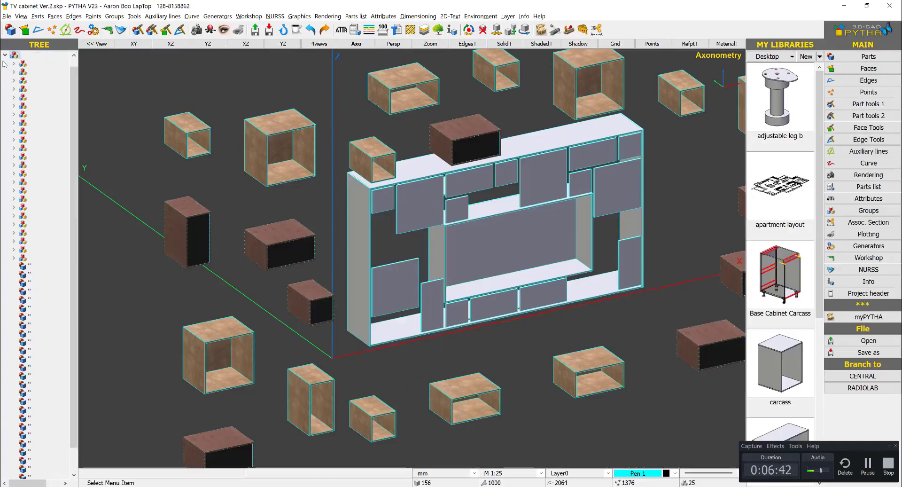
right_click(359, 257)
click(79, 350)
drag(75, 441, 74, 464)
right_click(357, 258)
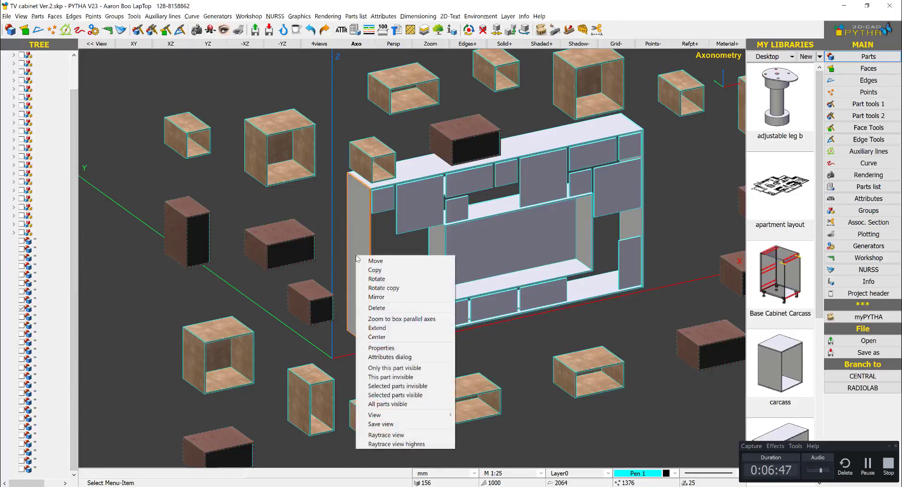
click(142, 176)
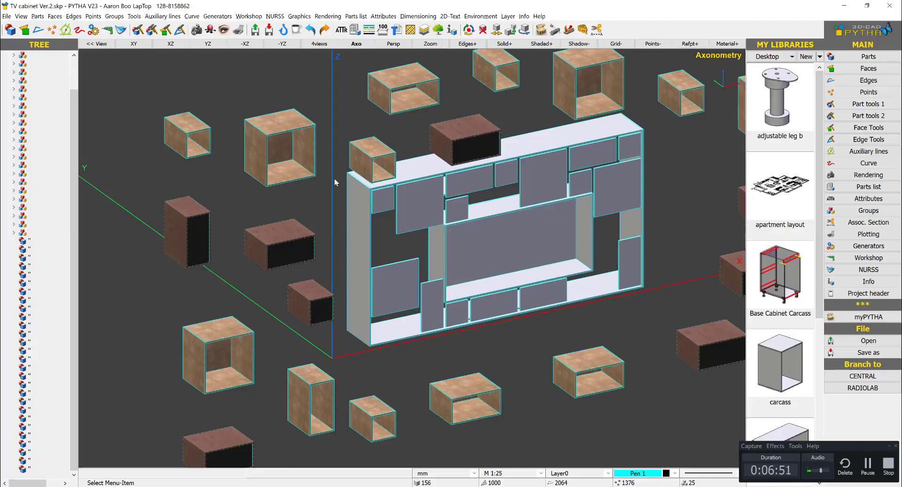
middle_drag(399, 286, 361, 280)
middle_drag(543, 281, 521, 282)
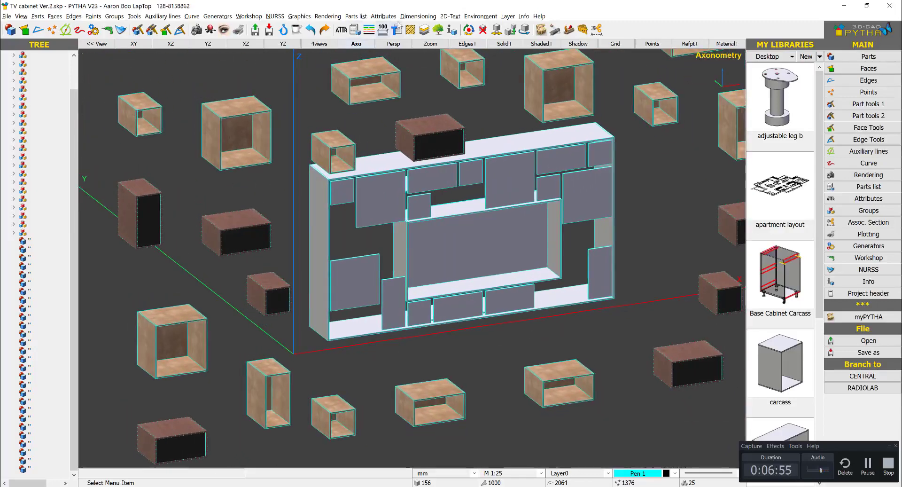
- Load plywood LAM, clear its inside coating, set LAMINATE as its outside coating and overwrite the palette file
click(384, 15)
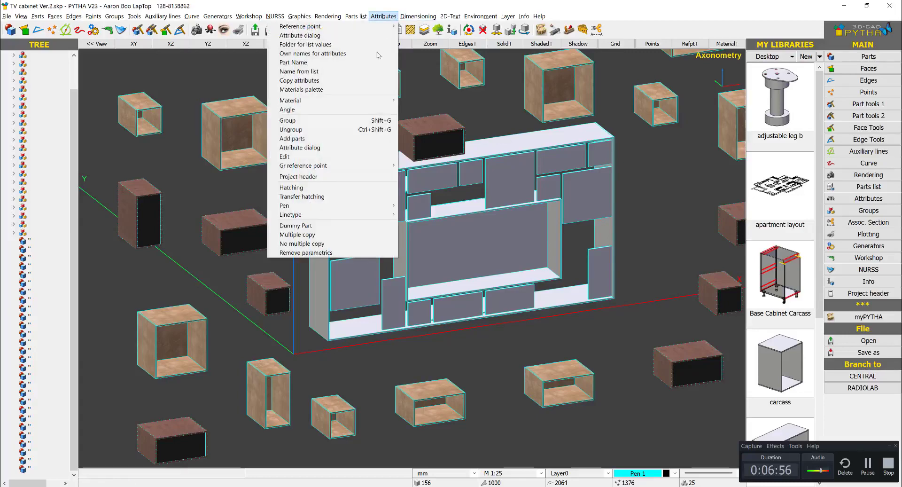
click(374, 92)
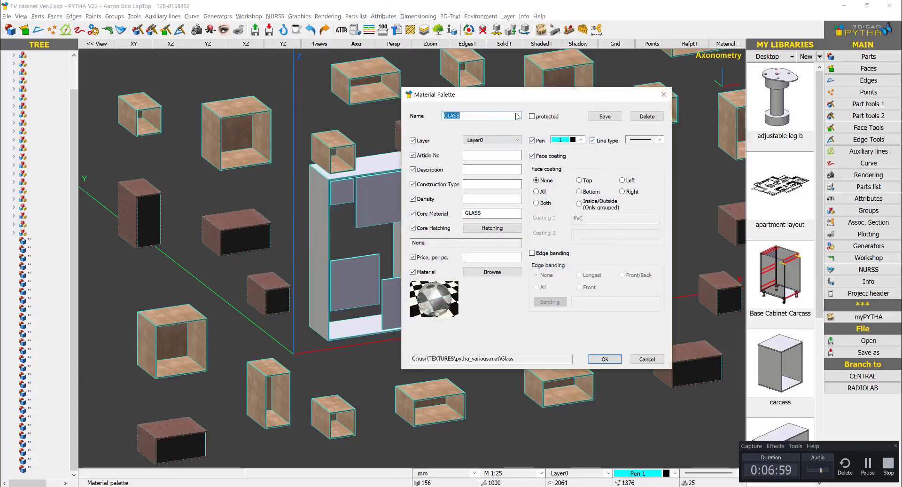
click(517, 116)
click(493, 136)
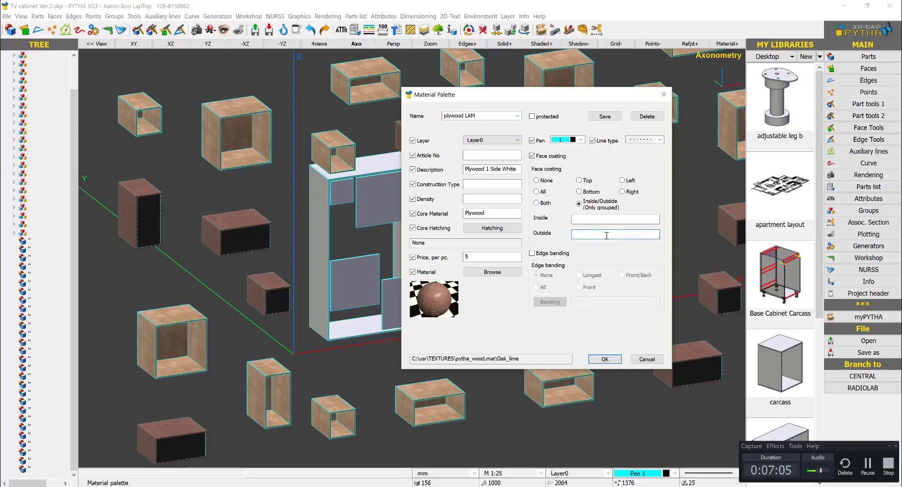
click(606, 359)
click(446, 271)
- Apply plywood LAM to the carcass's four outer panels: top, left side, bottom and right side
click(495, 152)
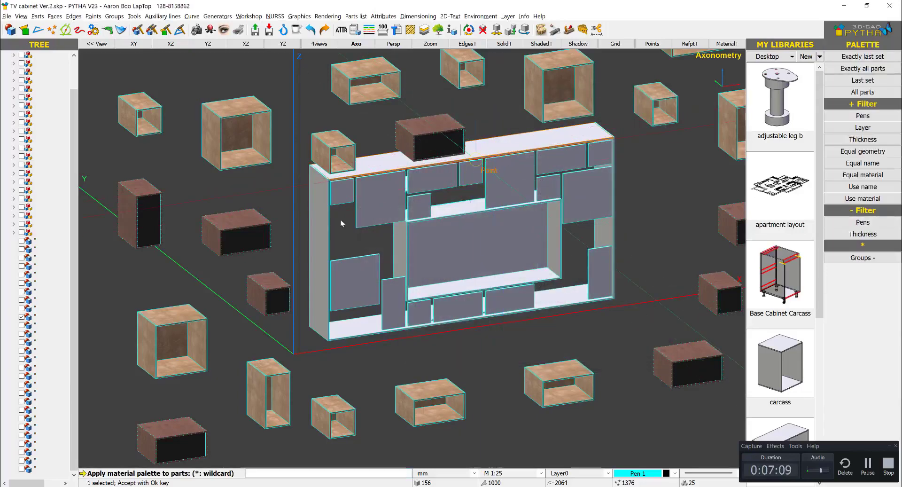
click(318, 239)
click(352, 338)
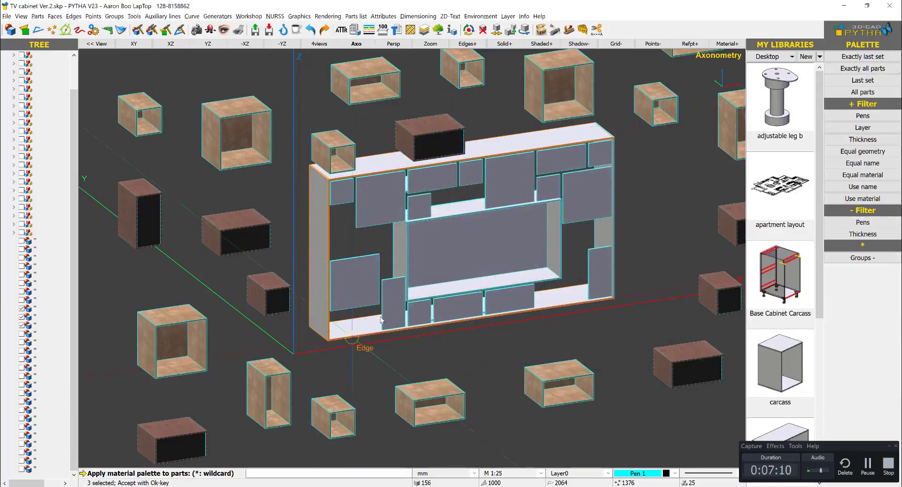
click(613, 231)
right_click(650, 212)
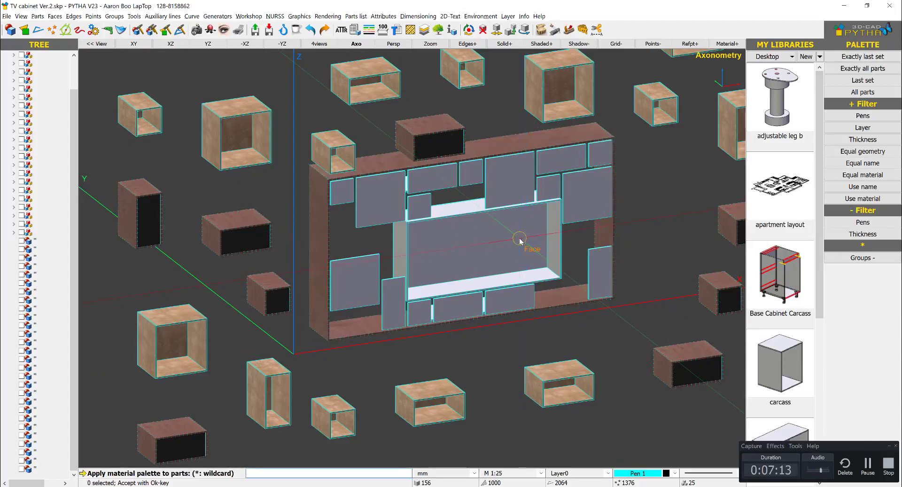
right_click(487, 111)
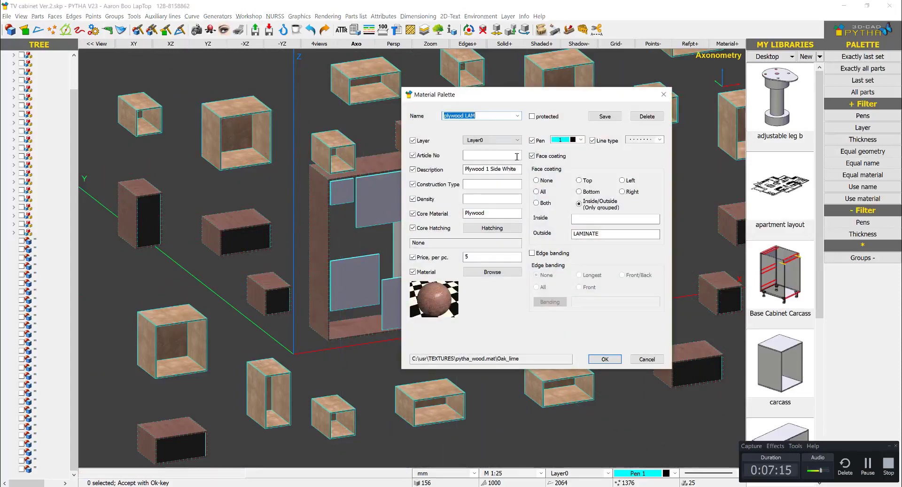
- Clear the outside coating of plywood LAM and overwrite the palette file
double_click(593, 236)
key(Delete)
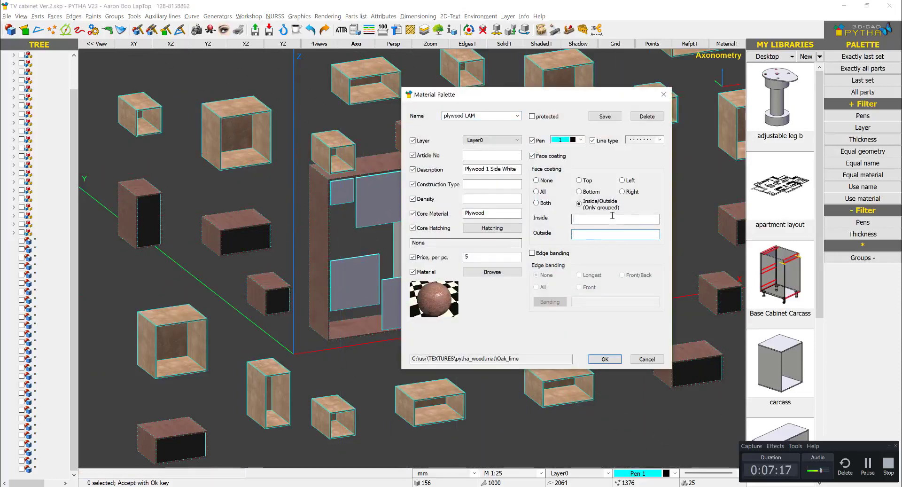
key(Return)
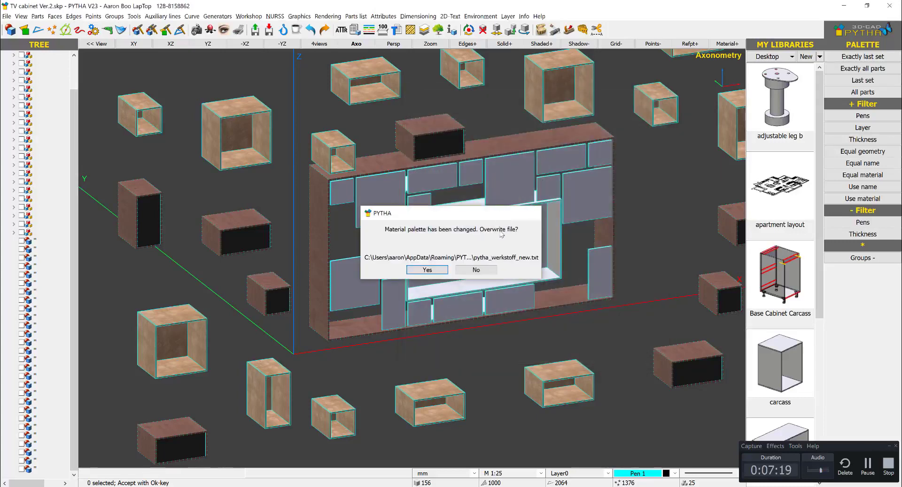
key(Return)
- Apply plywood LAM to the top, side, bottom and back panels of the central TV niche
click(464, 210)
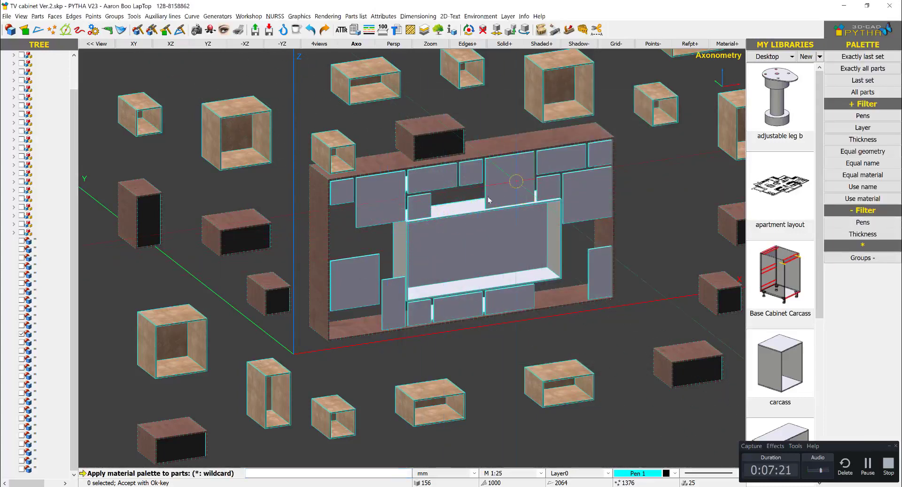
click(403, 249)
click(532, 278)
click(554, 273)
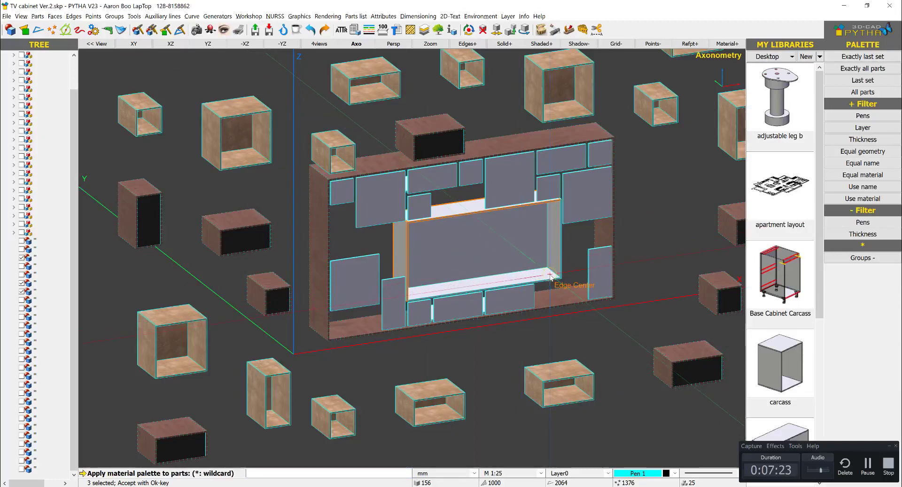
middle_drag(487, 248, 585, 247)
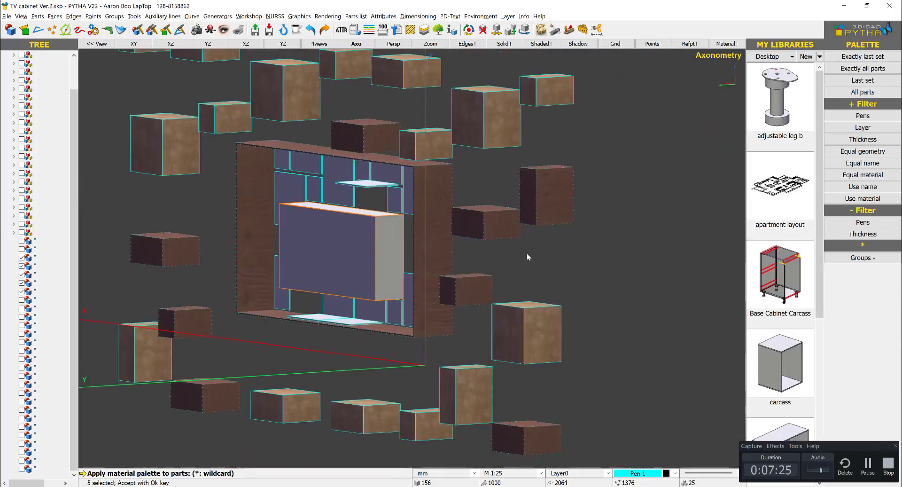
key(Return)
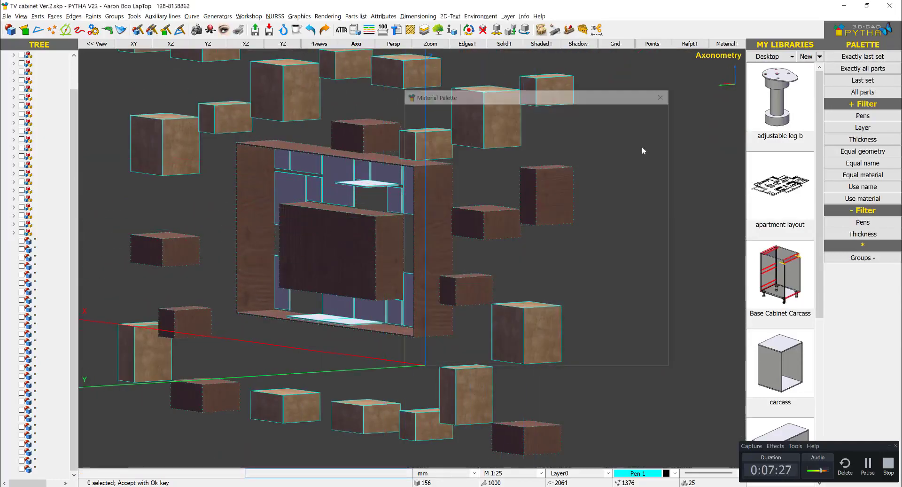
- Try to delete the three white panels above and below the central TV niche
right_click(642, 147)
right_click(619, 137)
click(658, 192)
middle_drag(458, 249, 418, 261)
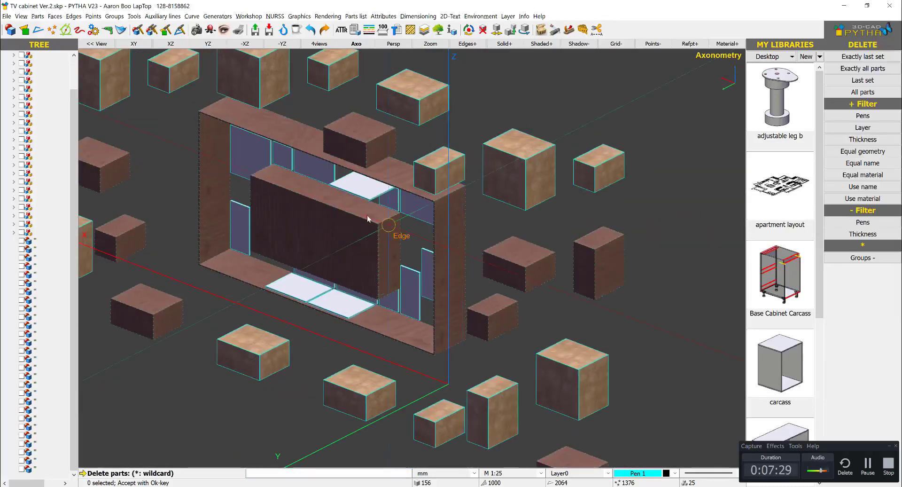
click(363, 195)
click(341, 310)
click(308, 300)
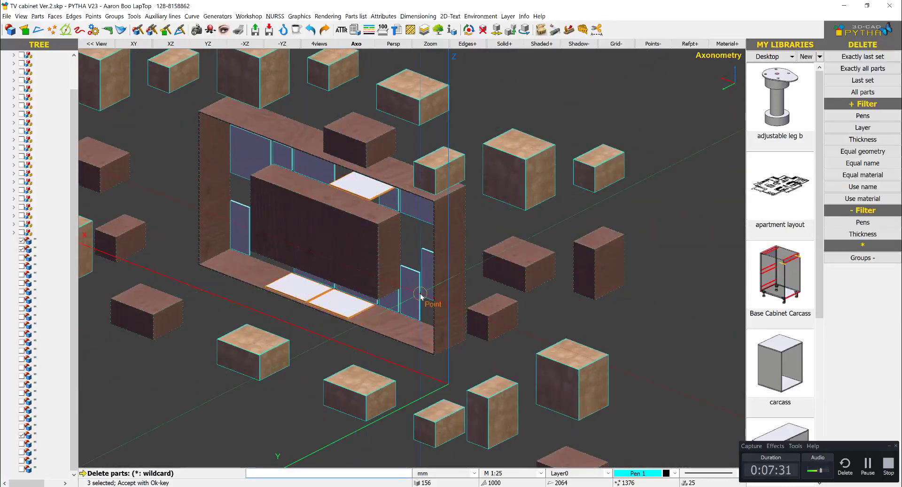
right_click(423, 297)
middle_drag(469, 284, 255, 253)
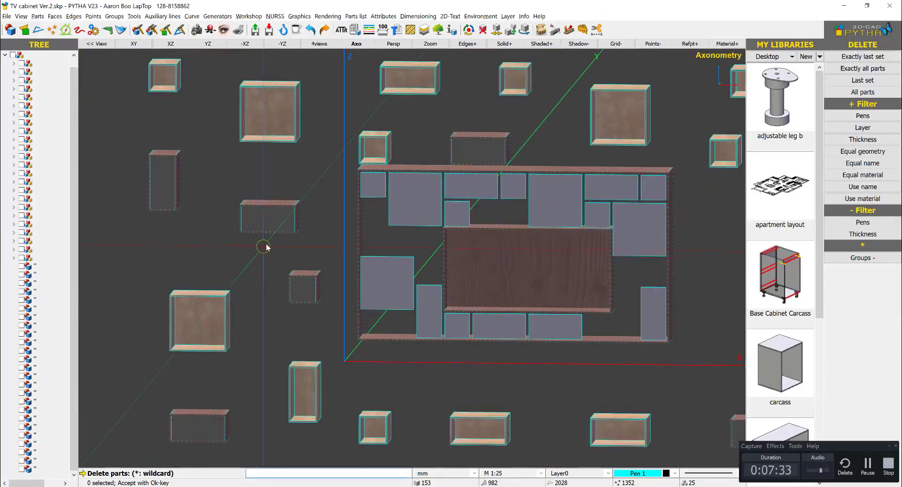
key(Escape)
- Delete the white panel above the TV niche and the two white panels below it
middle_drag(420, 228, 647, 184)
right_click(649, 185)
click(677, 238)
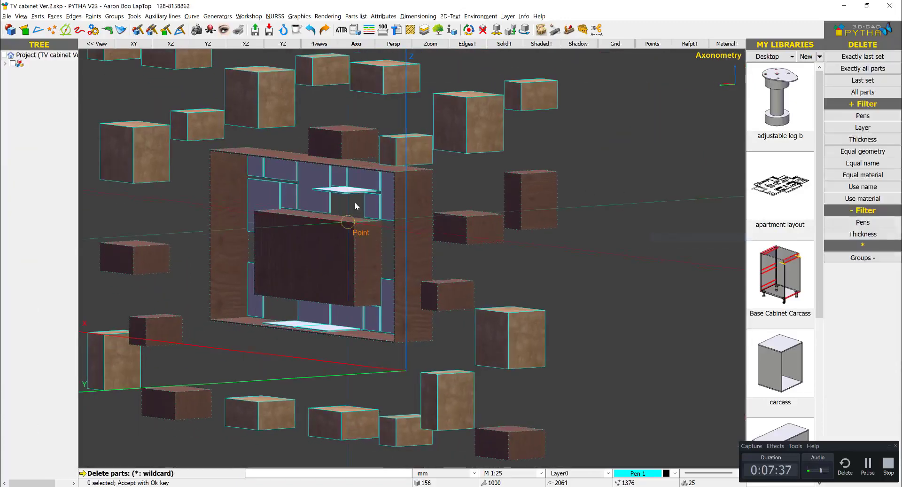
click(348, 190)
click(330, 329)
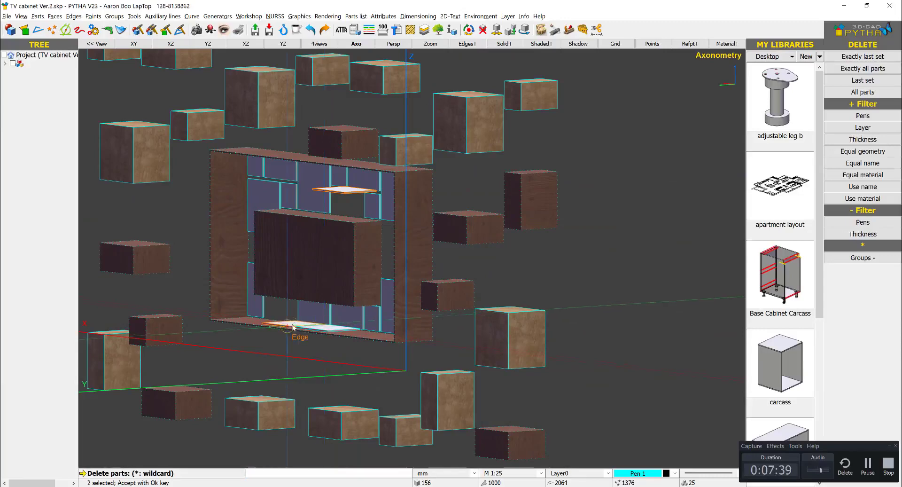
right_click(331, 331)
- Bring the exploded cabinet back together by applying Explode to all parts at 40% with groups treated together
middle_drag(517, 219, 437, 226)
right_click(517, 229)
scroll(519, 229, down, 5)
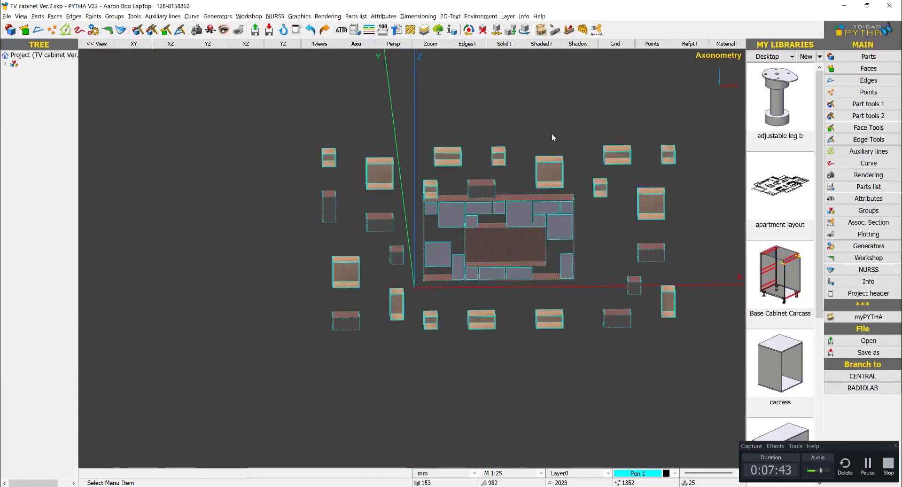
mouse_move(538, 188)
middle_down()
mouse_move(556, 180)
mouse_move(549, 192)
middle_up()
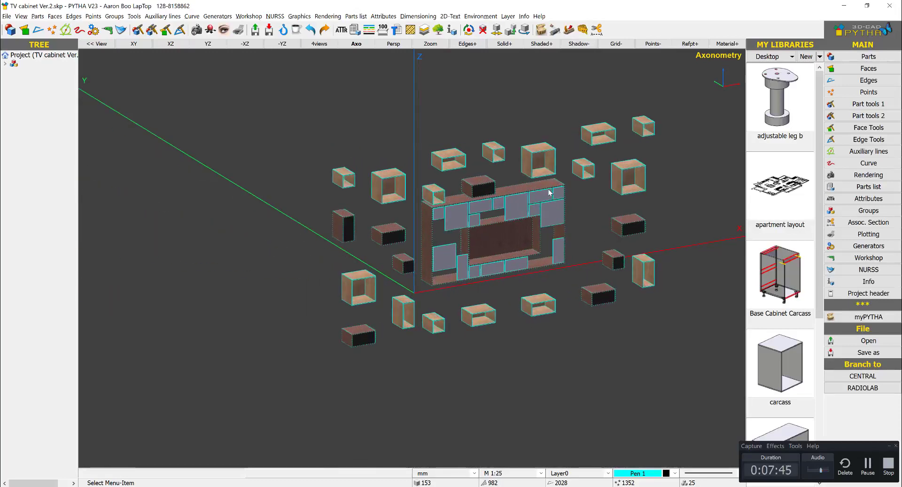
scroll(594, 235, up, 2)
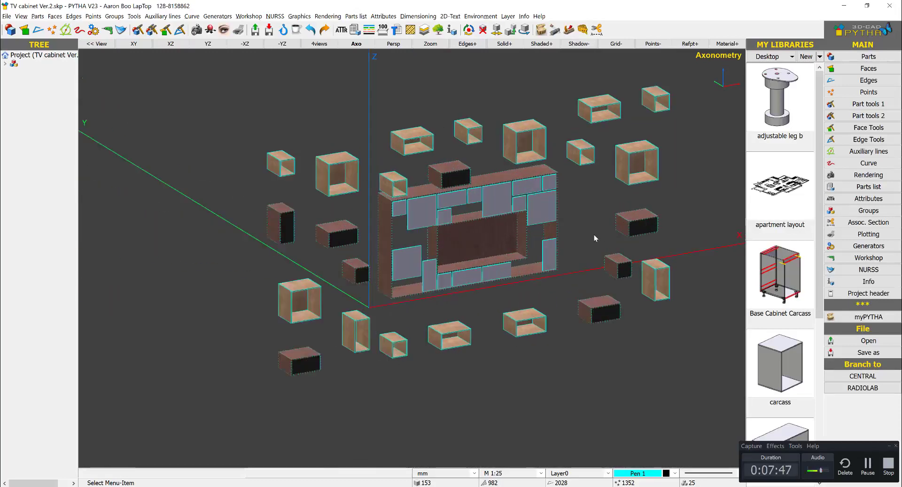
scroll(581, 204, down, 4)
right_click(495, 107)
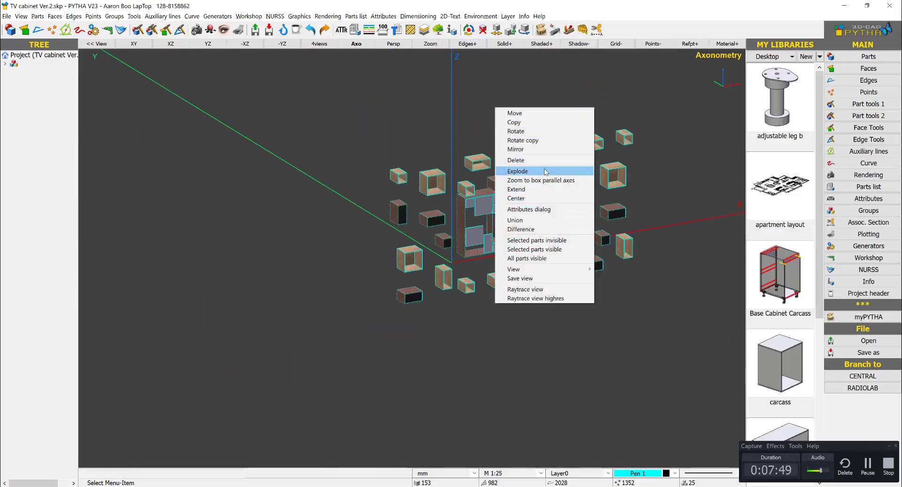
click(520, 171)
drag(321, 374, 318, 377)
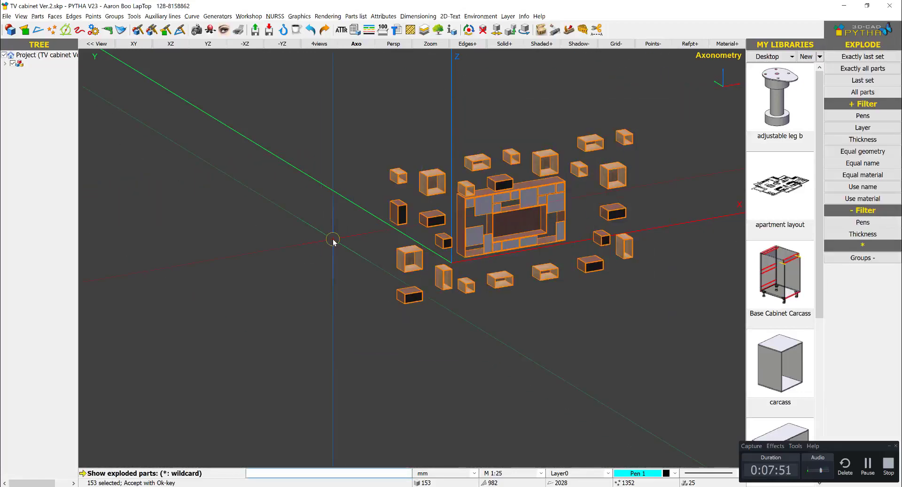
right_click(332, 239)
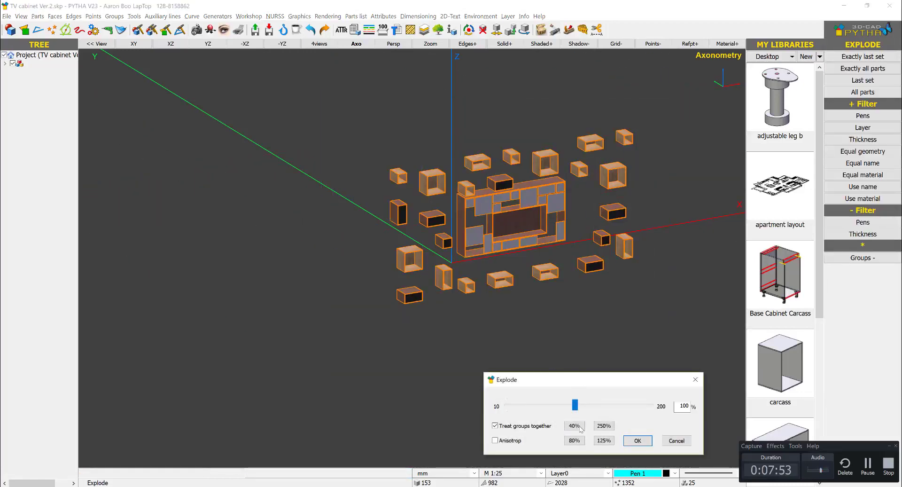
key(Escape)
scroll(543, 234, up, 6)
key(Escape)
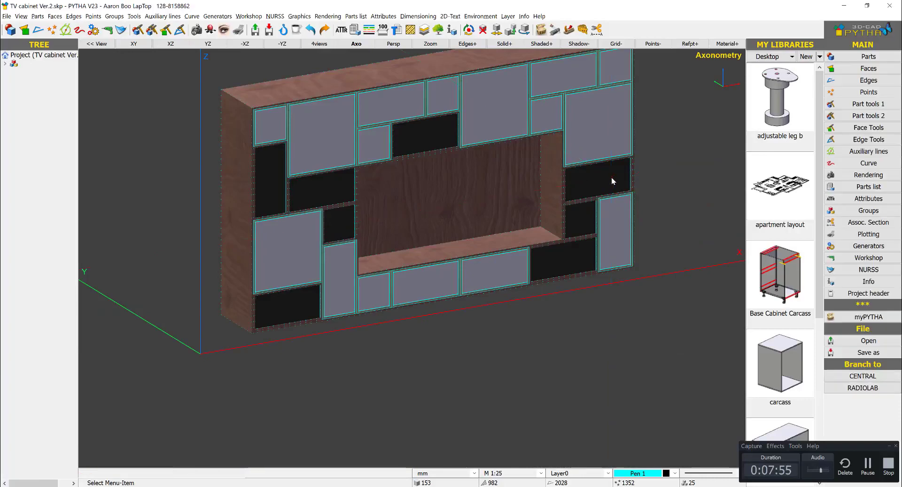
scroll(324, 216, up, 2)
scroll(369, 201, down, 5)
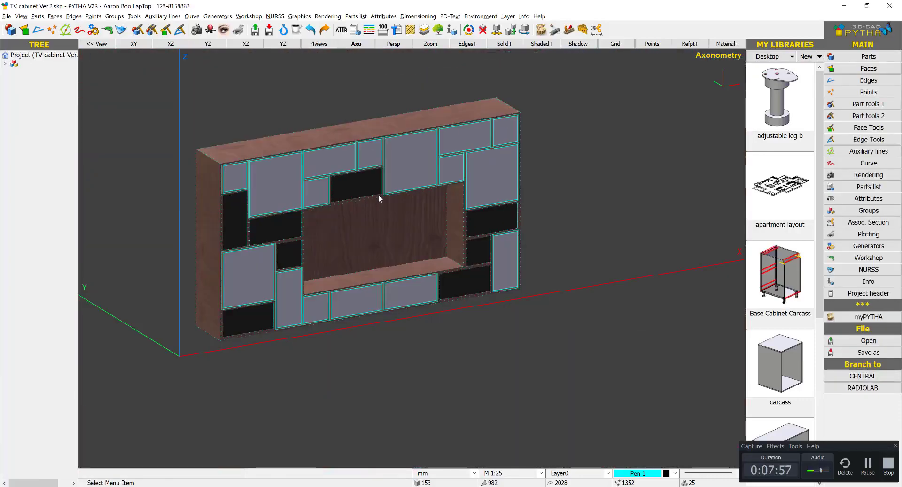
- Check the door finishes in SketchUp, create a new PYTHA palette entry named PLYWOOD LAM1, and clear its description
key(alt+Tab)
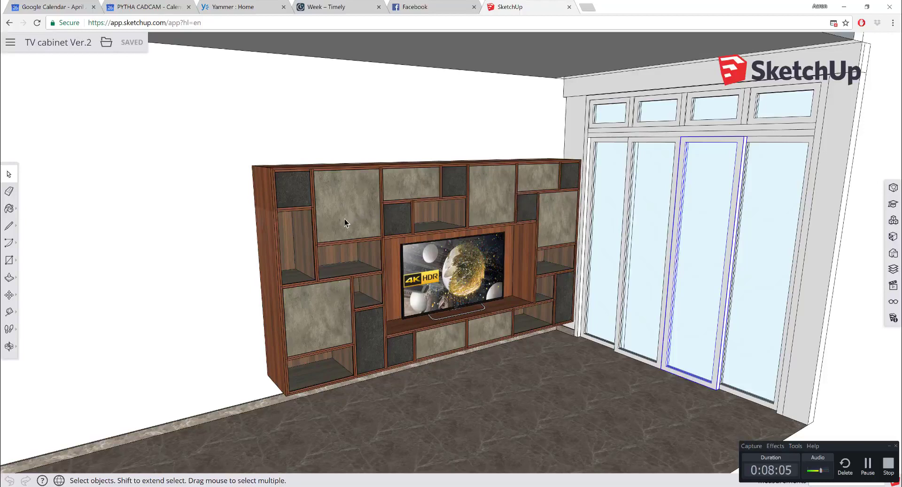
key(alt+Tab)
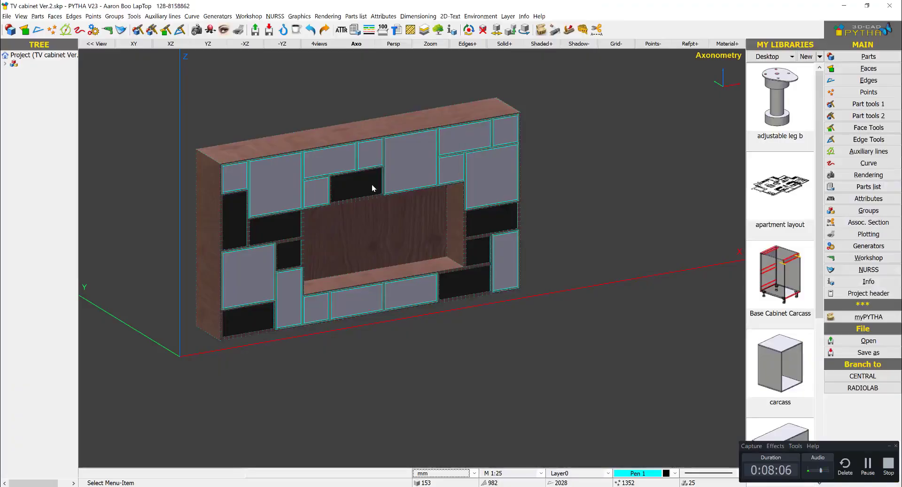
click(383, 16)
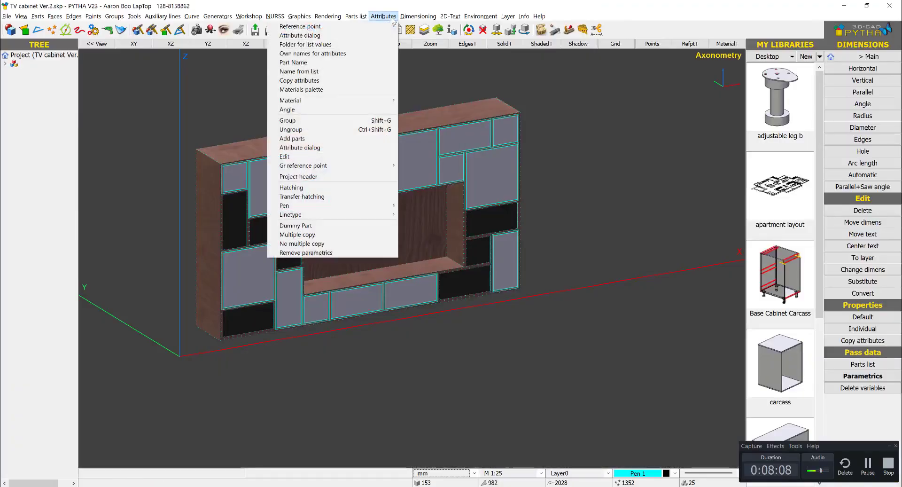
click(383, 89)
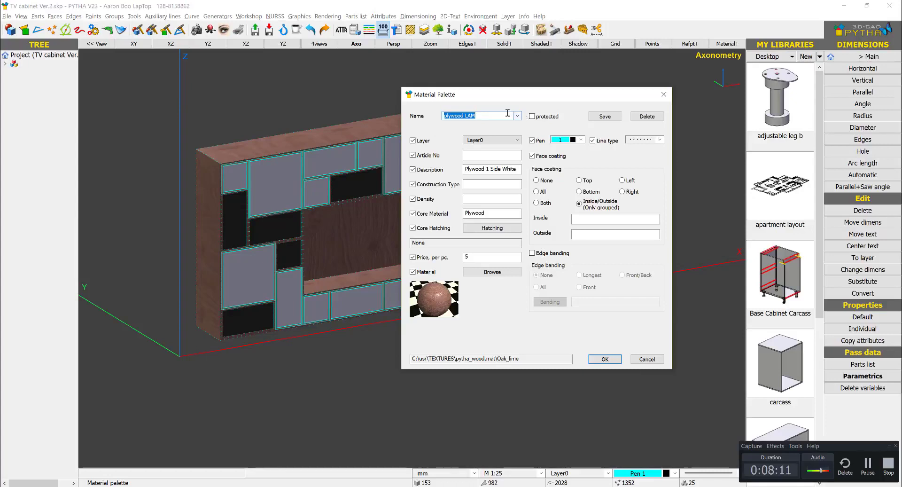
click(519, 117)
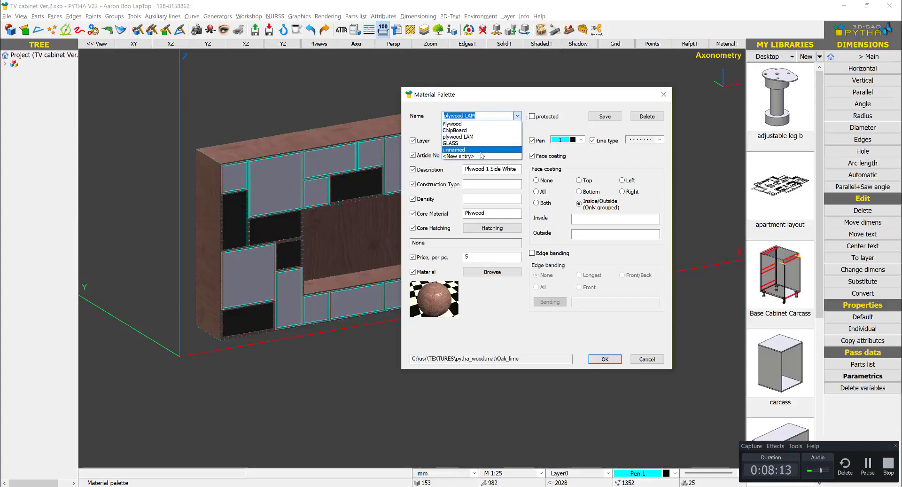
click(482, 159)
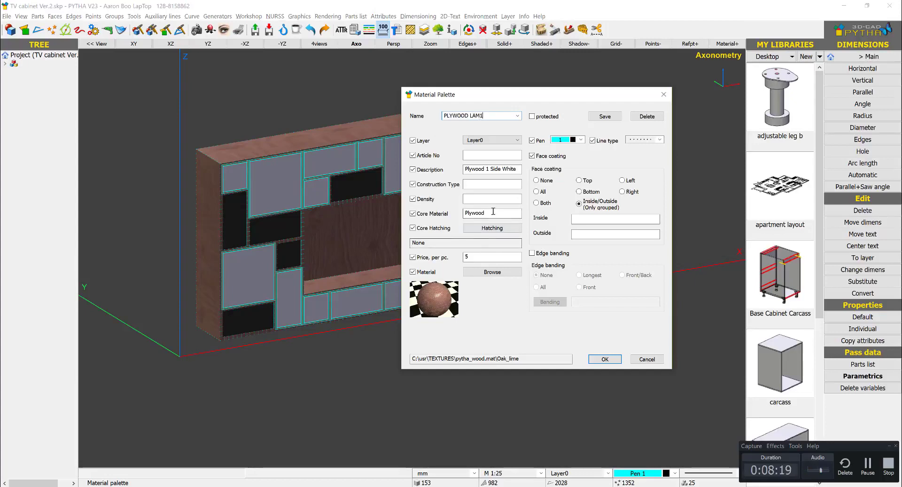
drag(517, 169, 465, 167)
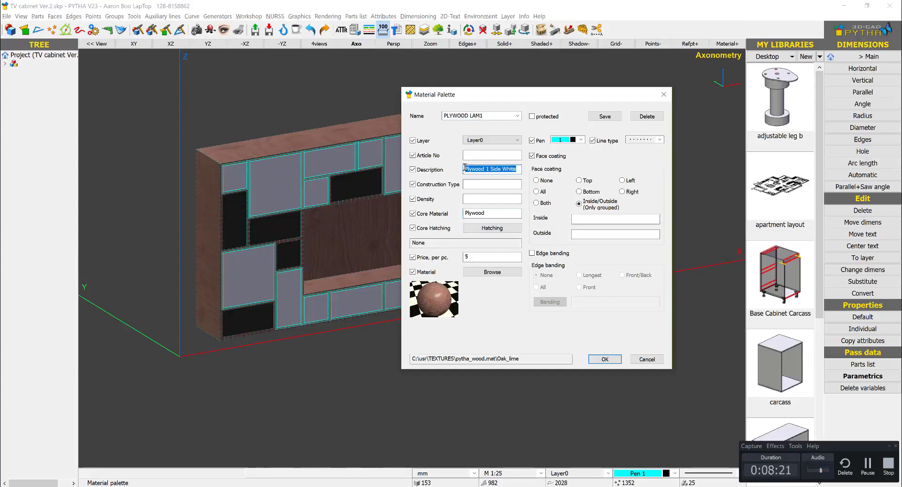
key(BackSpace)
- Assign the Beton vintage stand material from the imi-Materialien library to the PLYWOOD LAM1 entry
click(509, 275)
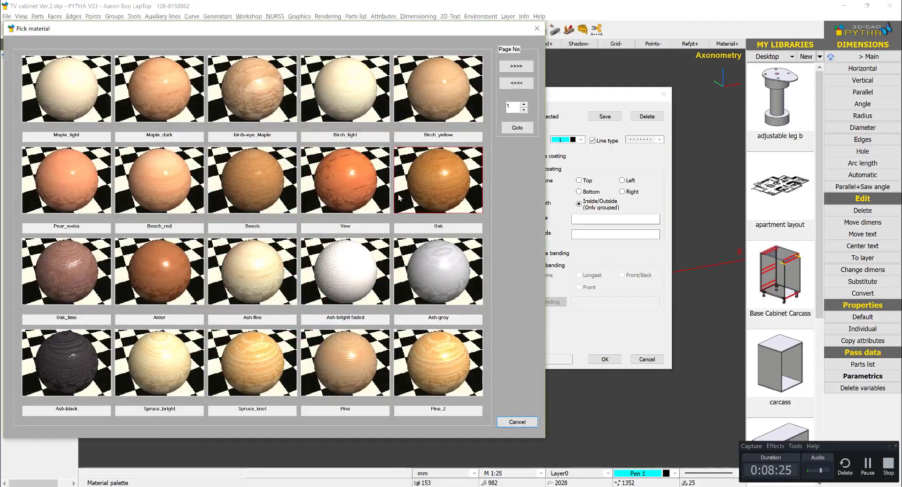
click(510, 420)
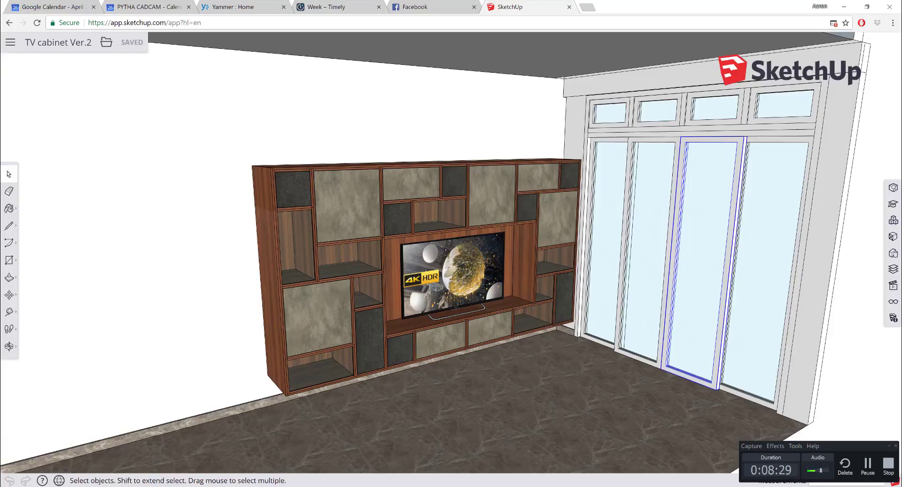
scroll(147, 204, down, 7)
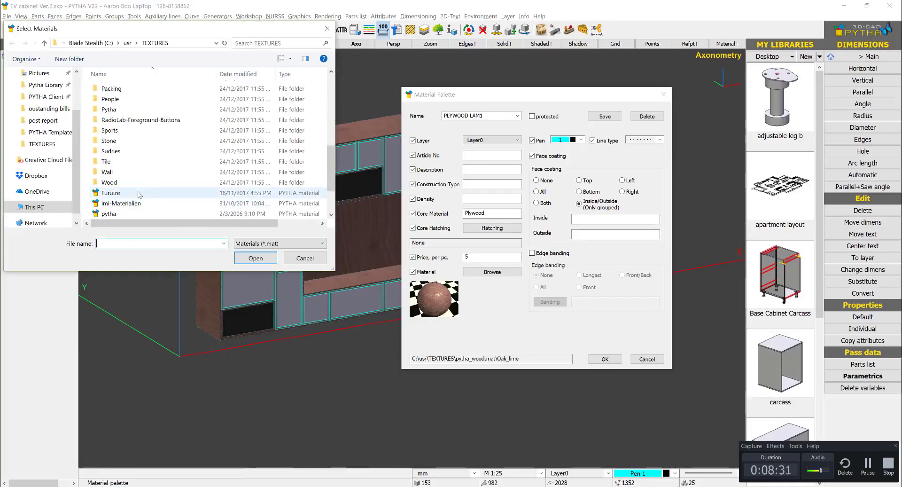
double_click(140, 204)
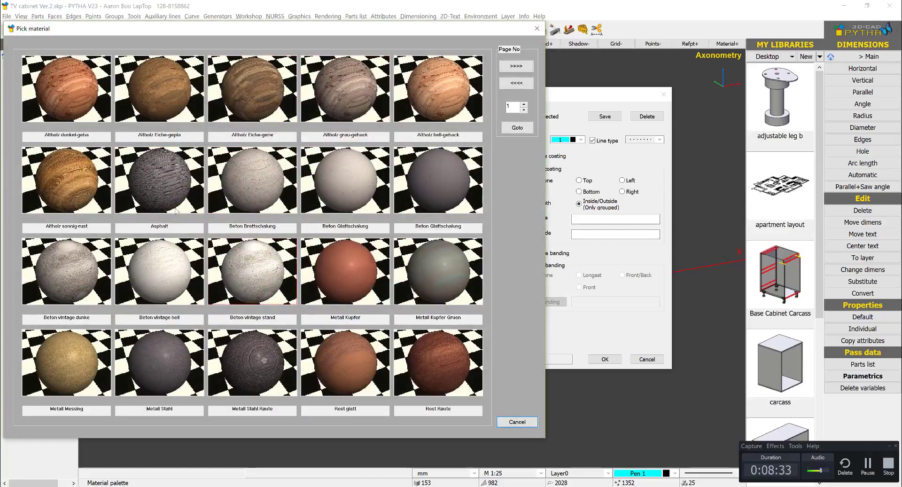
click(229, 275)
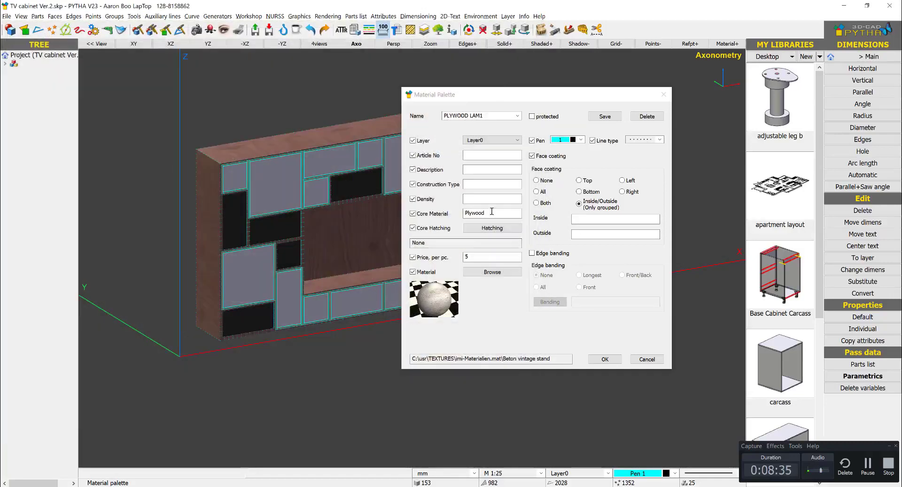
- Set PVC as the inside coating of PLYWOOD LAM1, fill in its outside coating, and overwrite the palette file
click(587, 219)
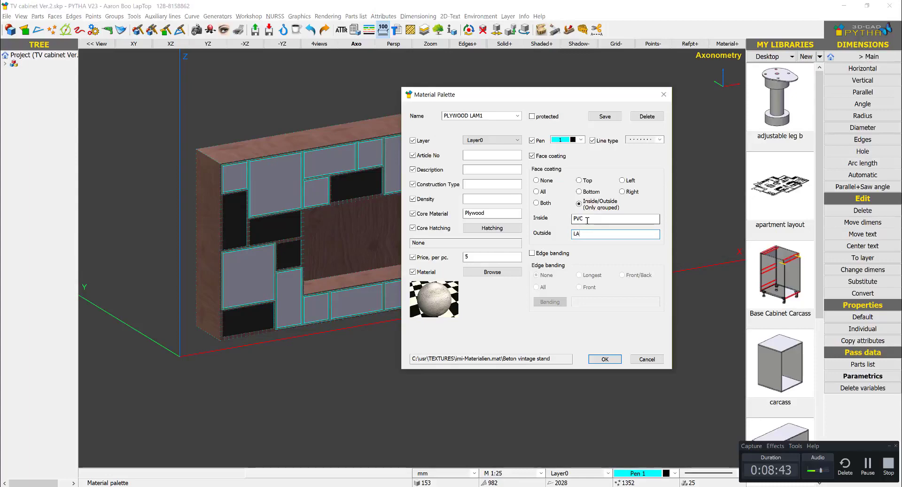
key(Return)
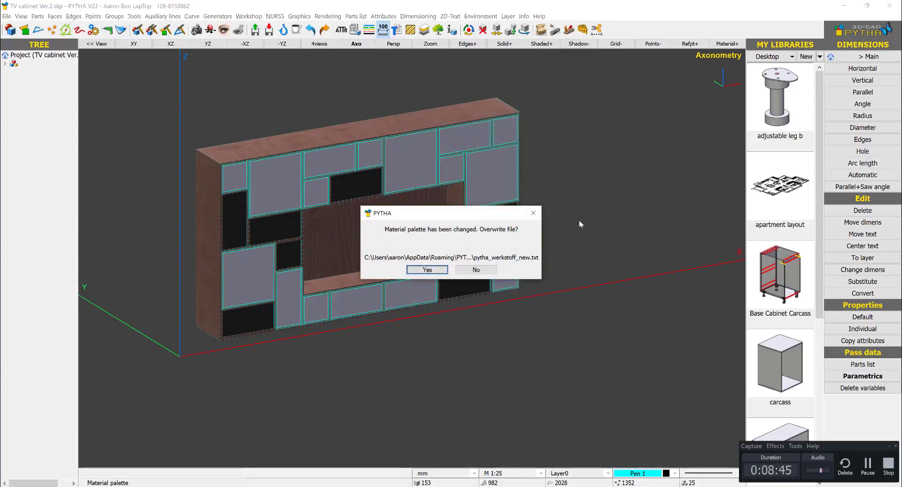
key(Return)
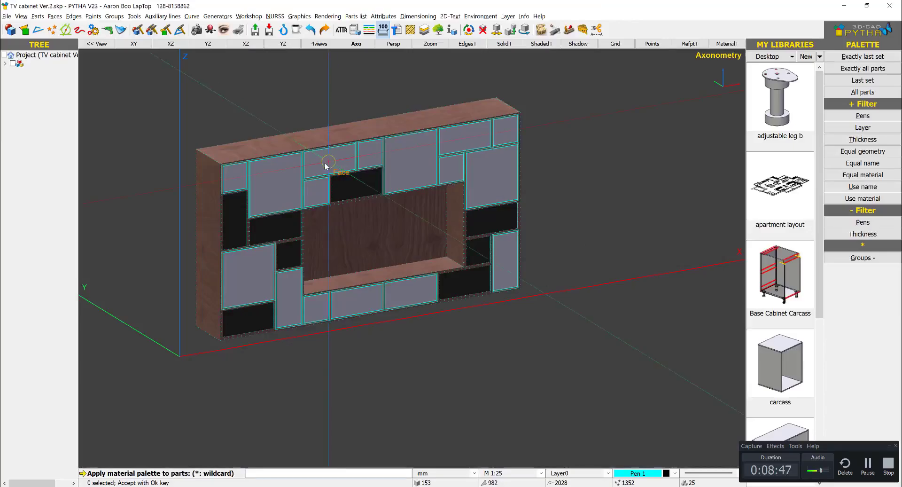
- Apply PLYWOOD LAM1 to the eight door fronts that have the light stone finish in the SketchUp model
key(alt+Tab)
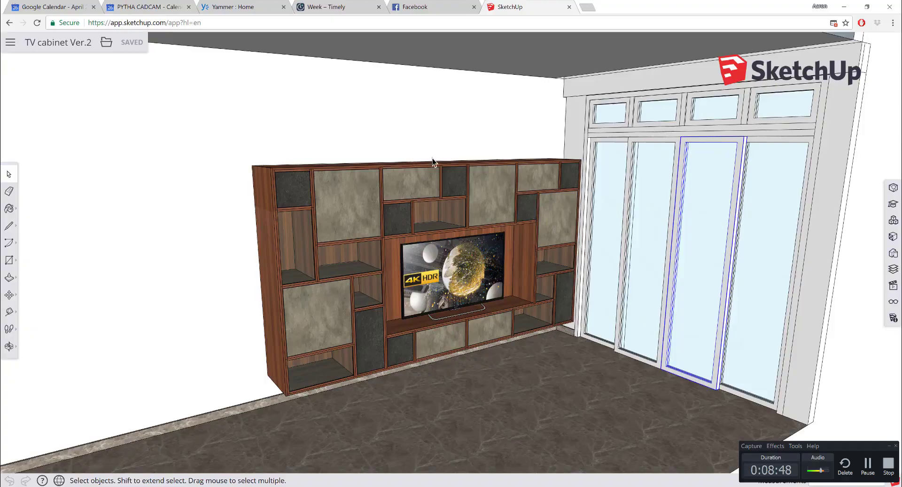
key(alt+Tab)
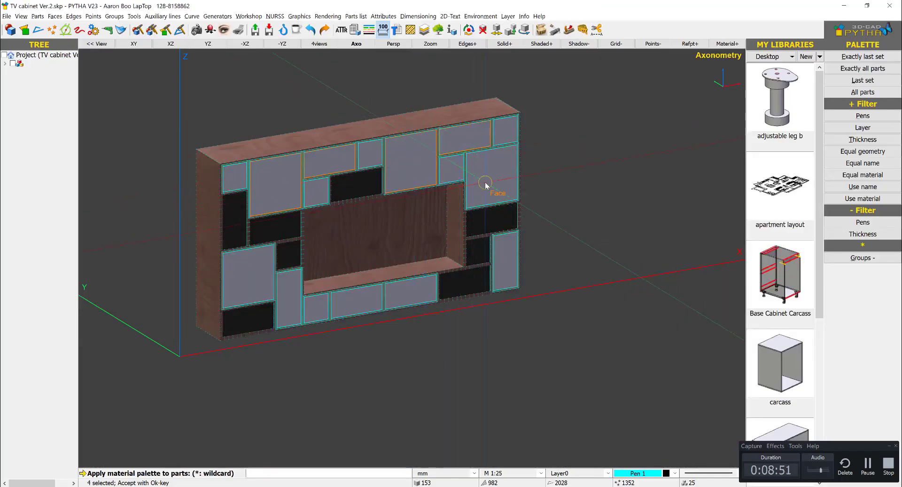
key(alt+Tab)
key(alt+Tab)
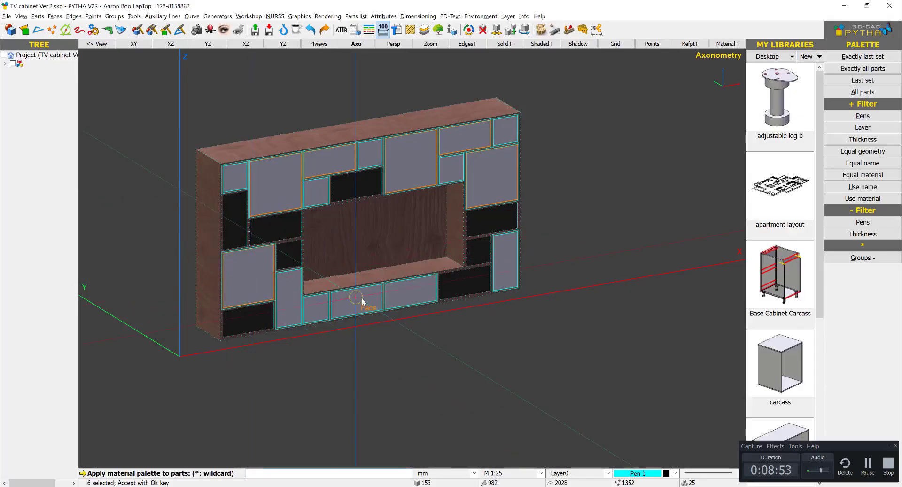
click(417, 294)
right_click(446, 328)
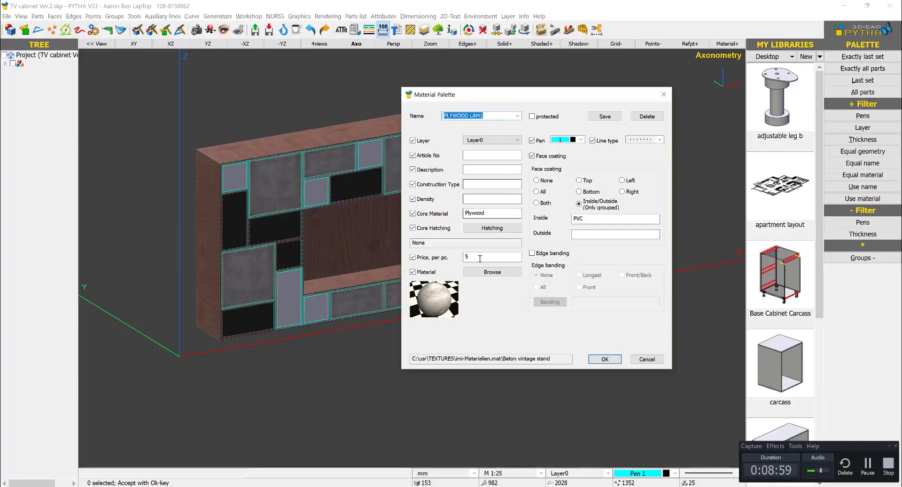
- Change the material of PLYWOOD LAM1 to Metall Stahl from imi-Materialien and overwrite the palette file
click(493, 272)
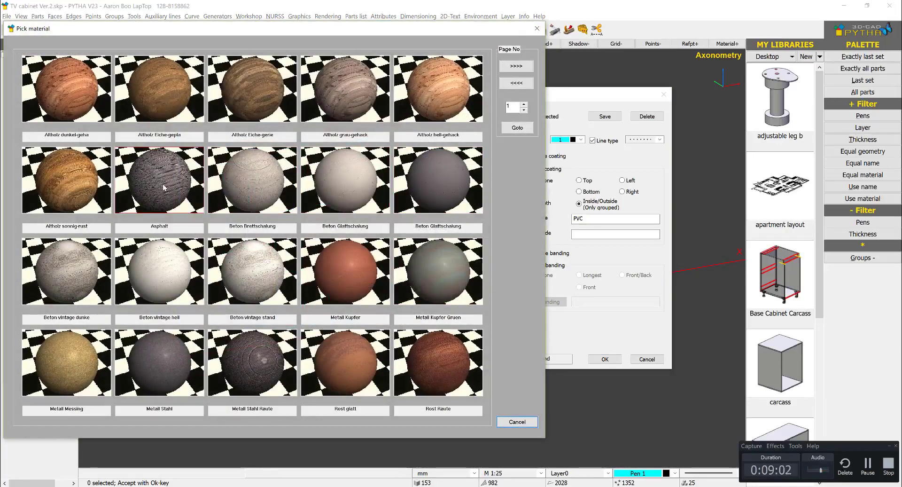
click(171, 362)
click(604, 358)
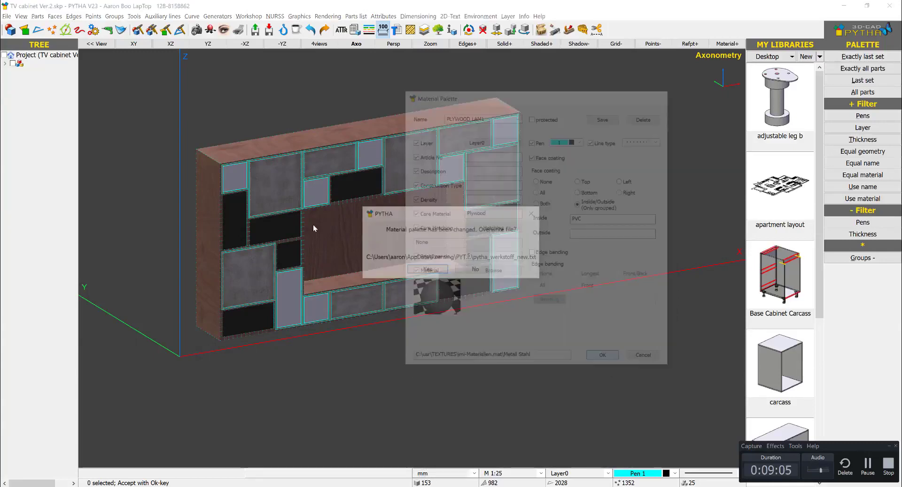
click(427, 269)
- Apply the PLYWOOD LAM1 palette entry with its steel material to the eight small light-grey door fronts and close the palette
click(235, 176)
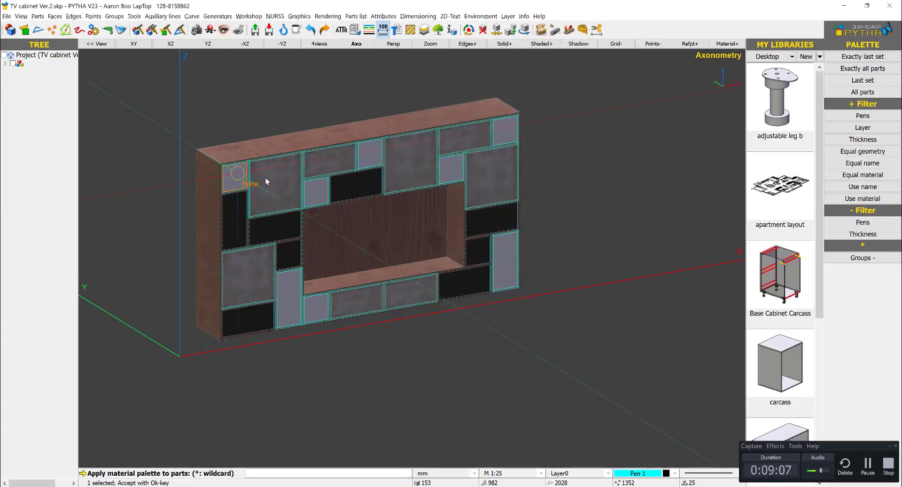
click(317, 197)
click(370, 152)
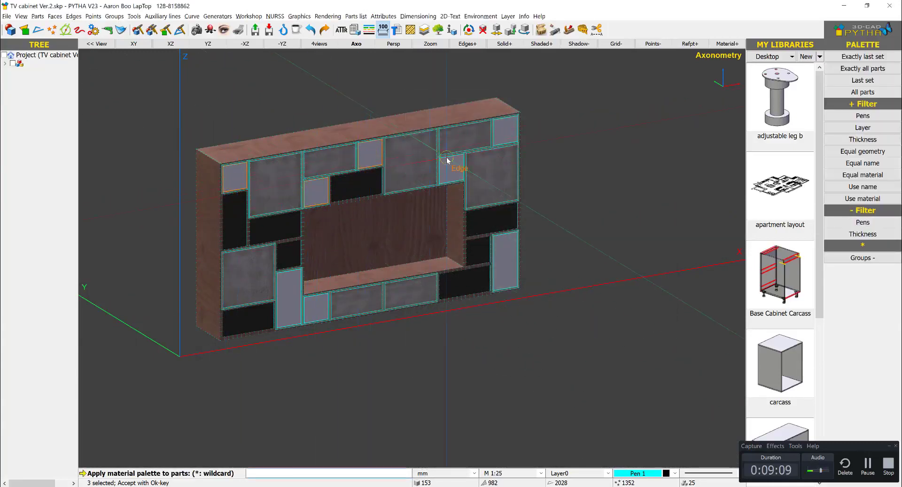
click(453, 173)
click(503, 133)
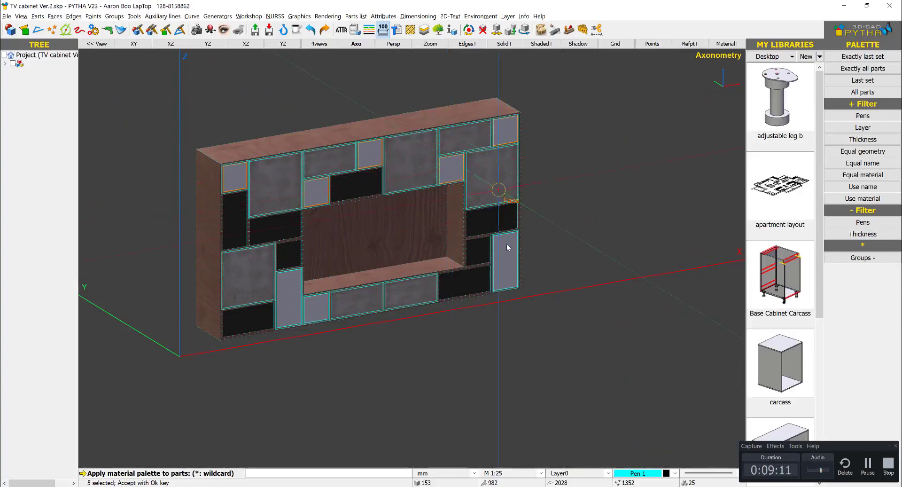
click(511, 263)
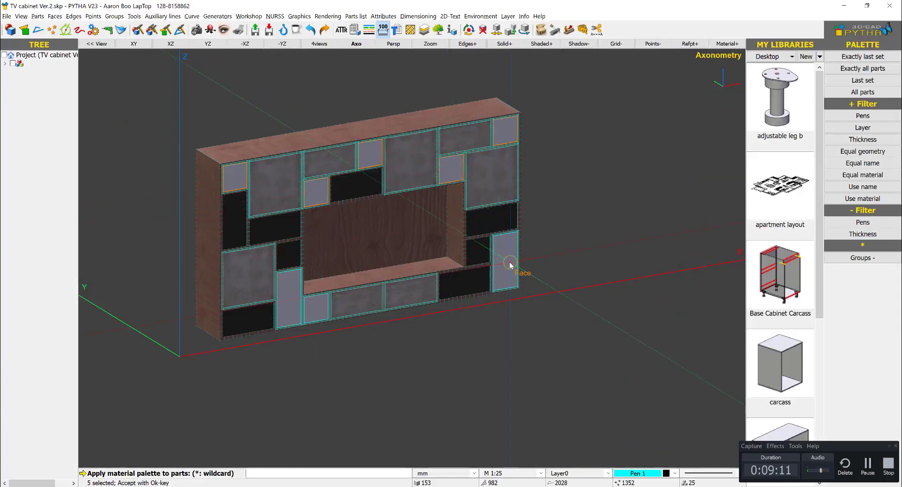
click(315, 310)
click(292, 303)
right_click(537, 193)
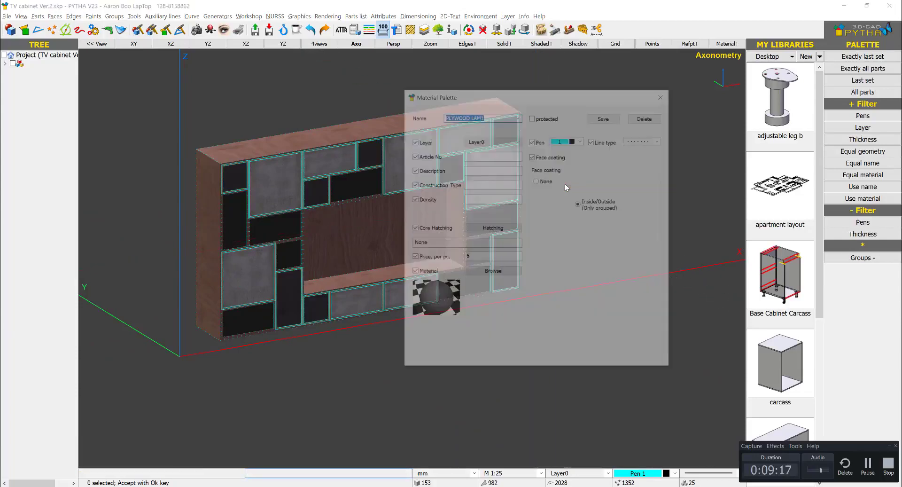
key(Return)
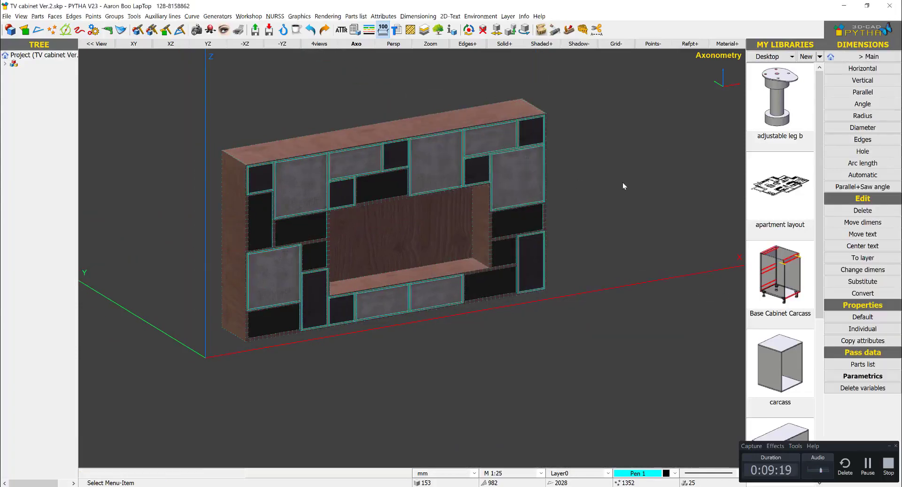
- Raytrace the axonometric view to check the finishes of the whole cabinet, and switch the raytrace off again
middle_drag(623, 183, 644, 184)
scroll(533, 207, up, 4)
scroll(500, 228, down, 5)
middle_drag(500, 227, 551, 237)
right_drag(552, 238, 559, 237)
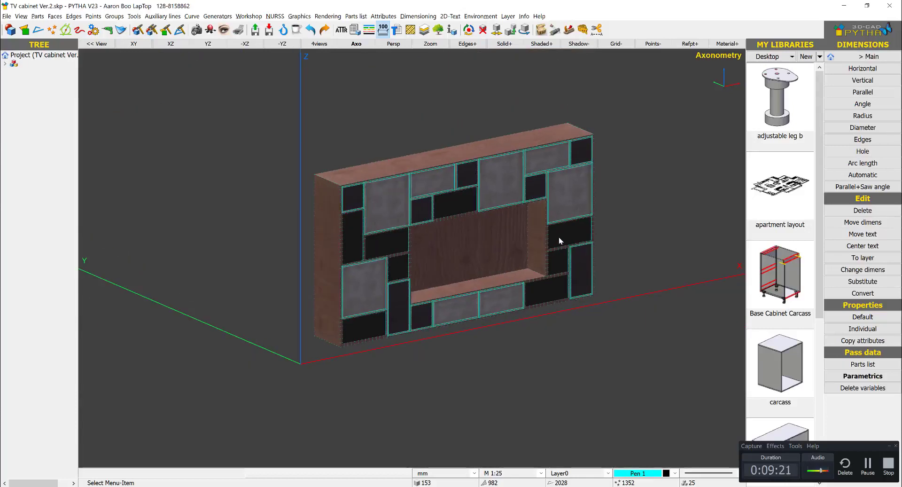
scroll(559, 235, up, 3)
right_click(644, 191)
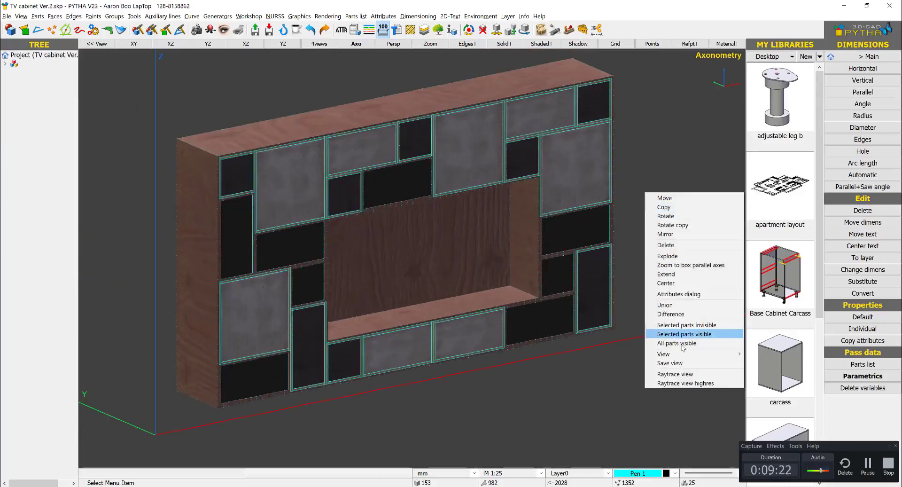
click(691, 374)
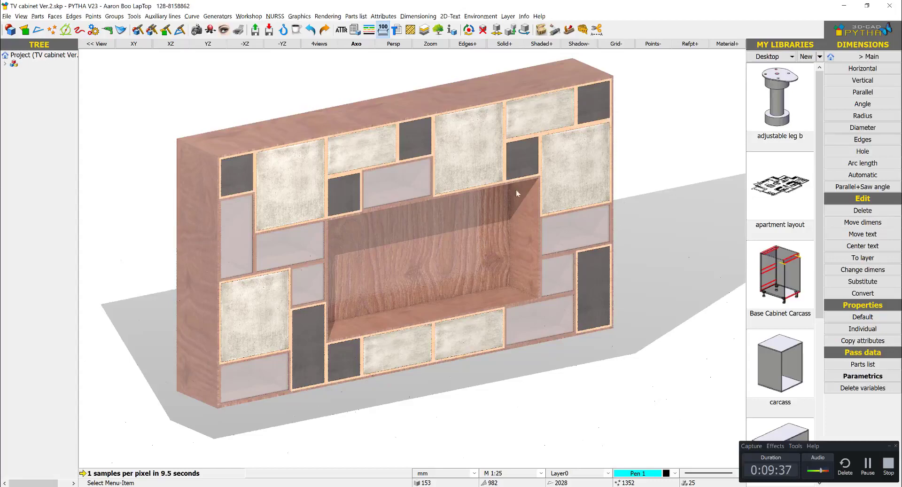
right_click(687, 116)
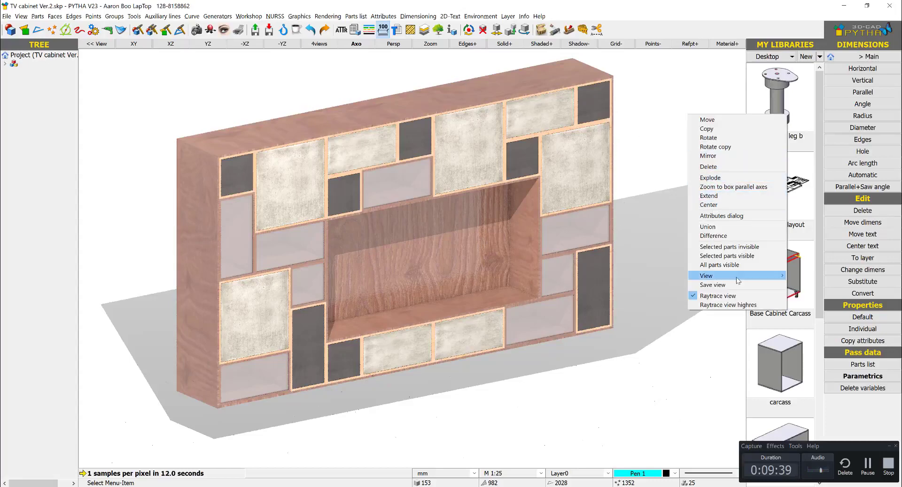
click(736, 295)
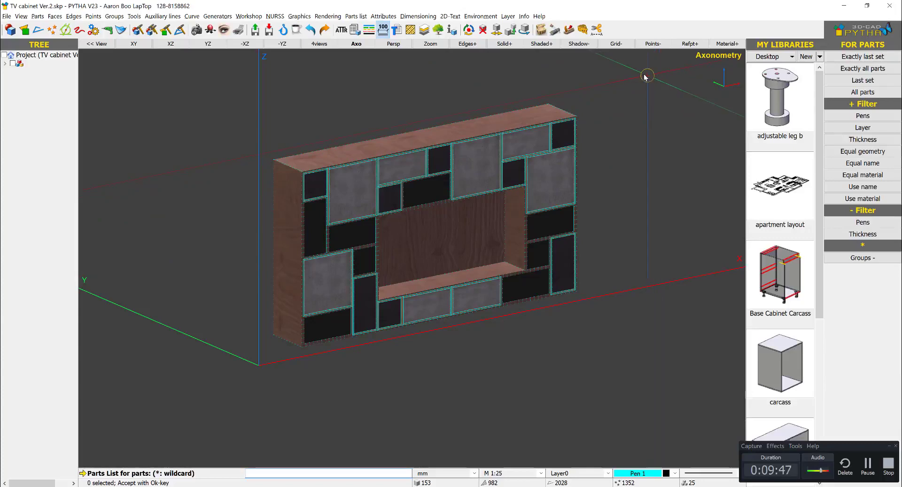
- Generate a parts list for the whole cabinet, examine its part sizes, core materials and face coatings, and close it
drag(646, 76, 211, 429)
right_click(218, 232)
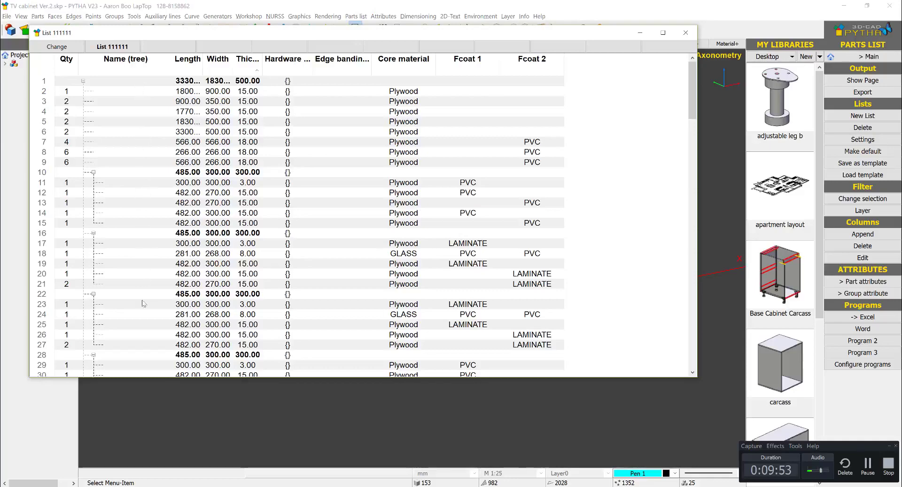
scroll(375, 140, down, 4)
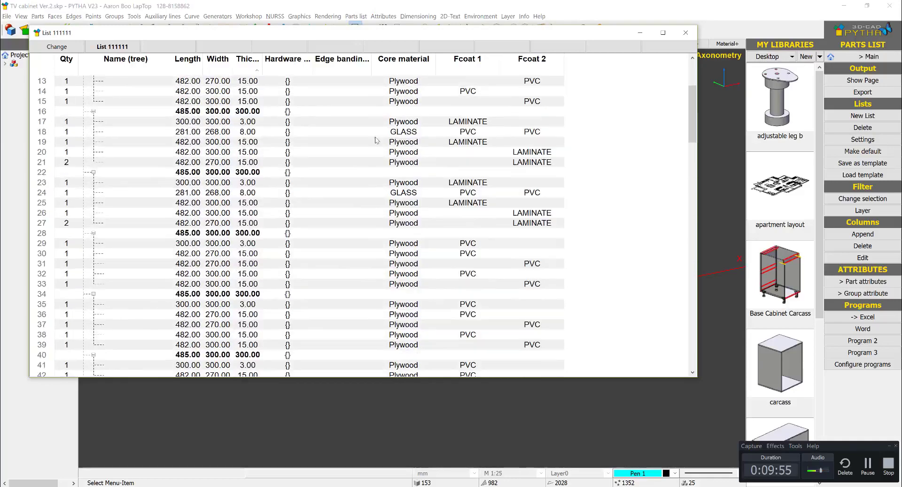
scroll(409, 150, down, 3)
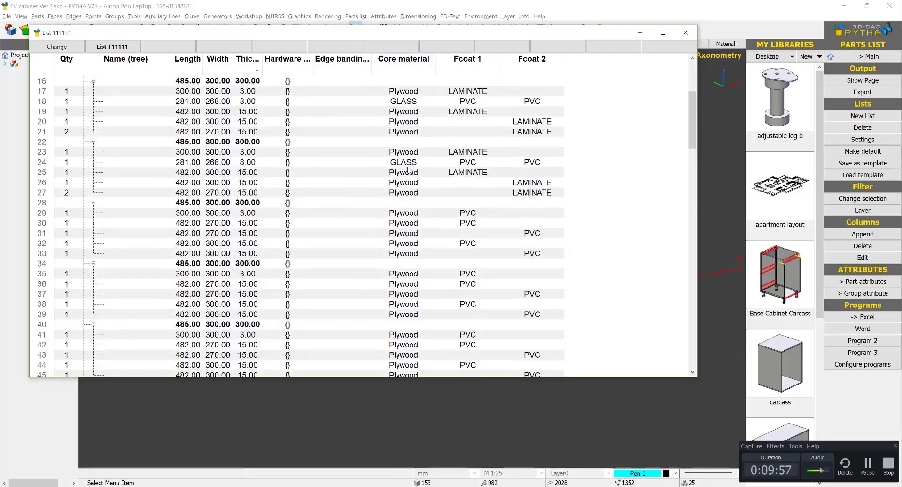
scroll(409, 195, down, 5)
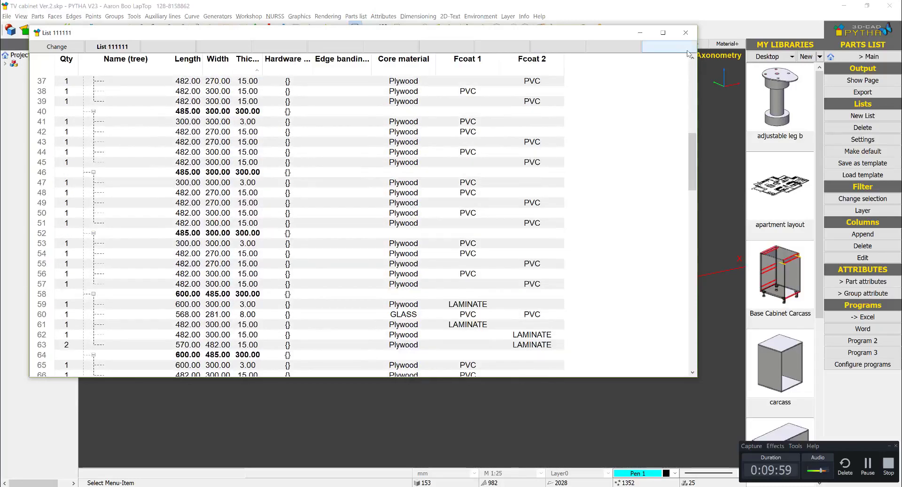
key(Escape)
- Isolate the large concrete front near the cabinet's upper right corner so that only this part is visible
scroll(399, 236, up, 6)
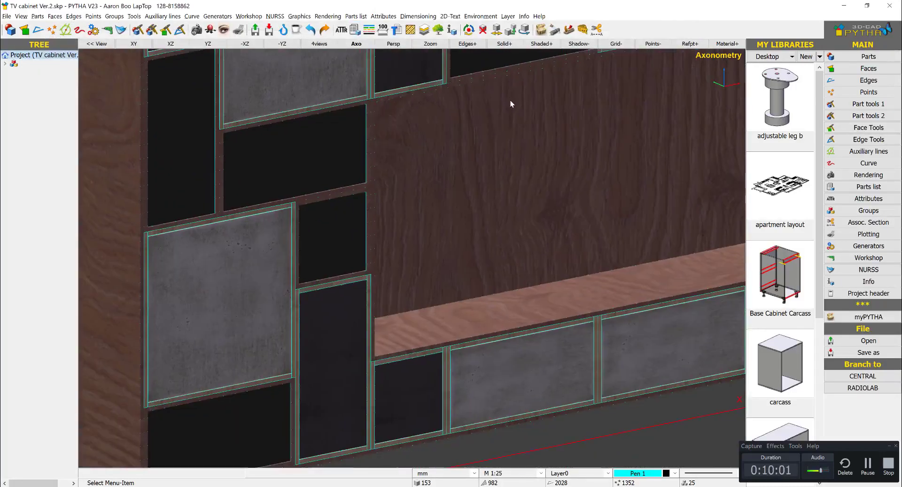
scroll(257, 149, down, 6)
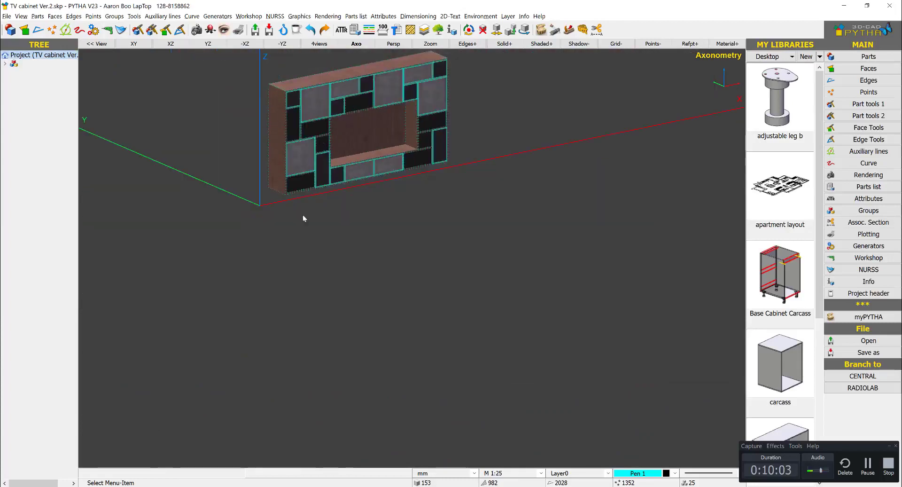
right_click(491, 159)
key(Escape)
scroll(365, 165, up, 6)
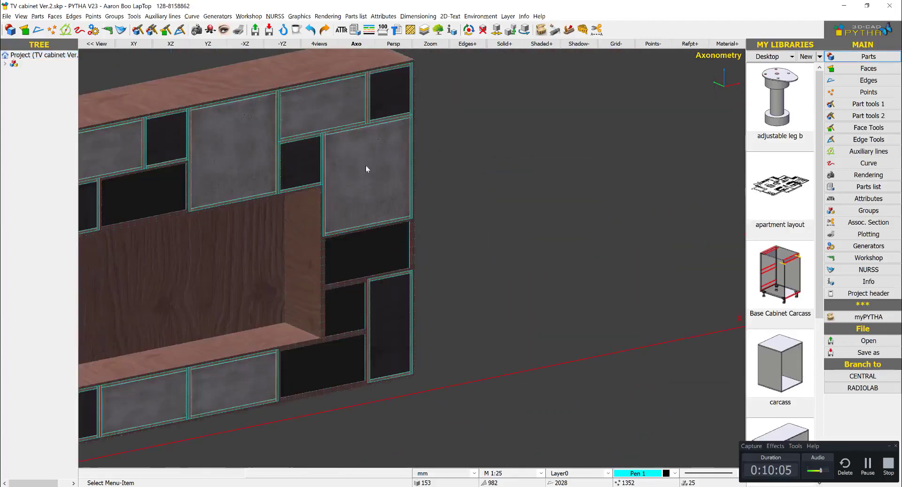
right_click(342, 160)
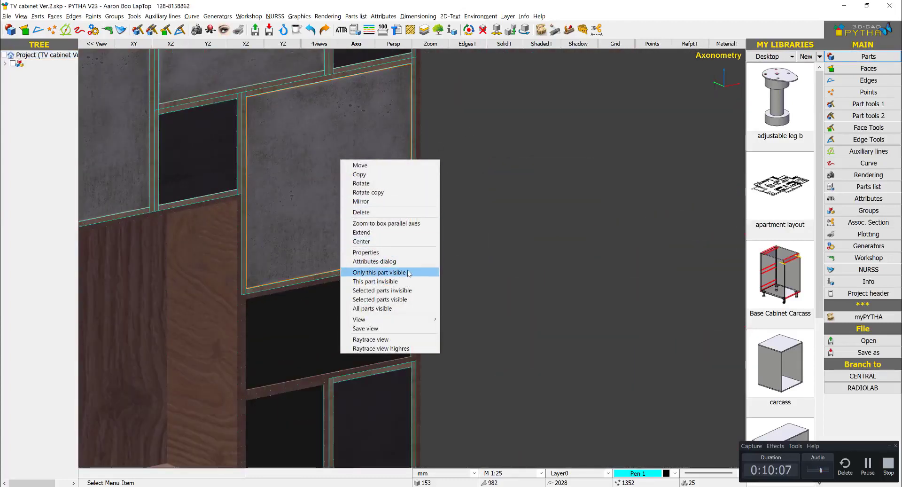
click(379, 272)
- Examine the isolated front's attributes for core material and face coatings, orbit around it, and close the attributes
right_click(348, 157)
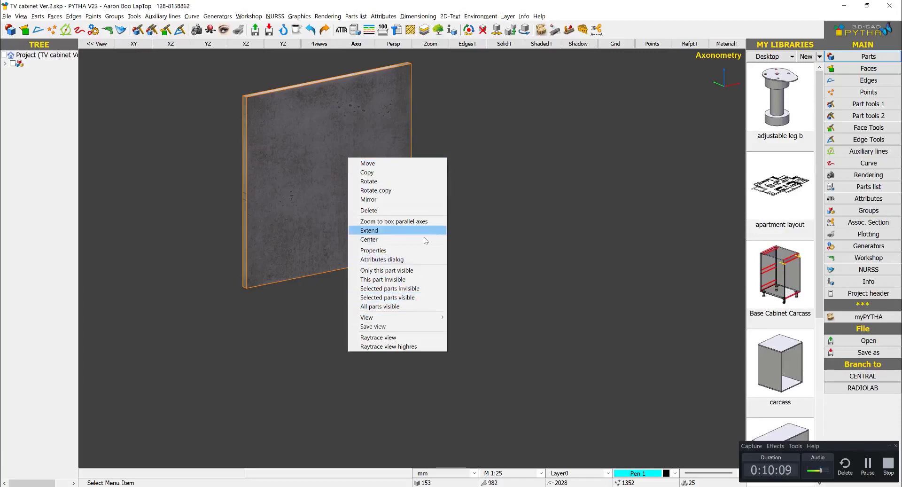
click(420, 260)
double_click(408, 205)
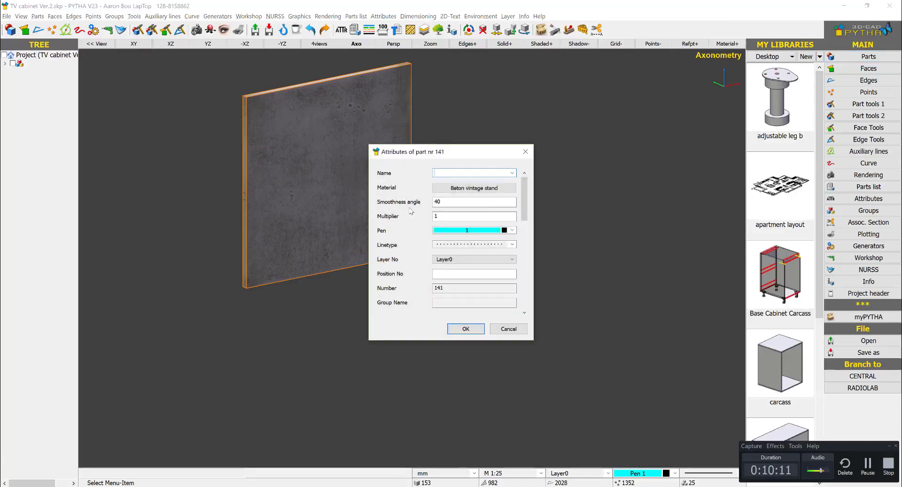
scroll(524, 207, down, 3)
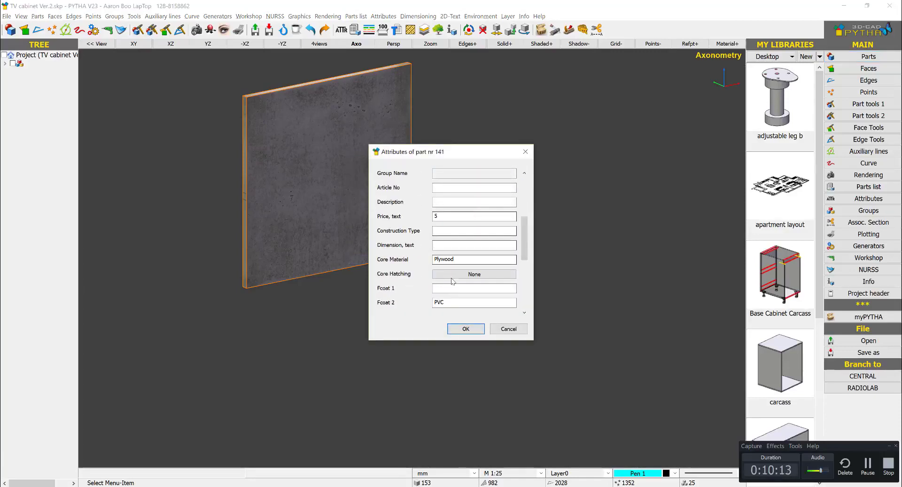
scroll(287, 237, down, 2)
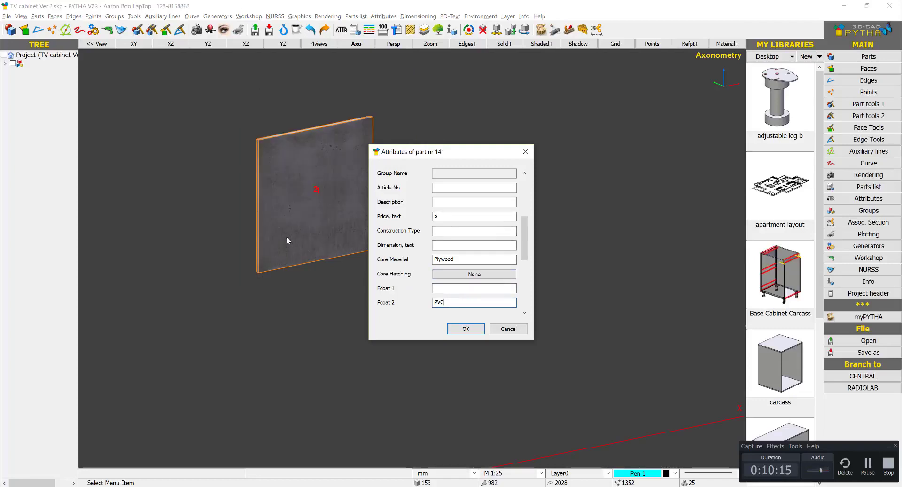
middle_drag(287, 237, 345, 252)
click(527, 150)
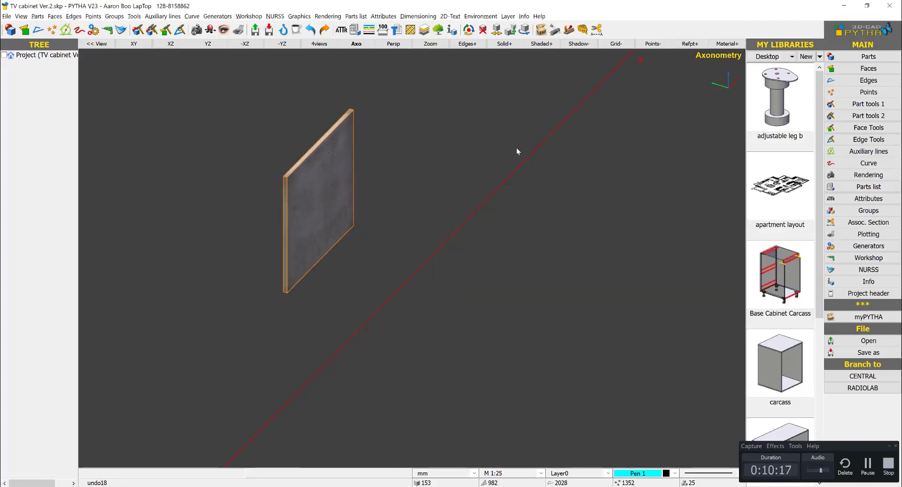
- Make all parts visible again and view the complete cabinet from the front
right_click(499, 136)
click(549, 285)
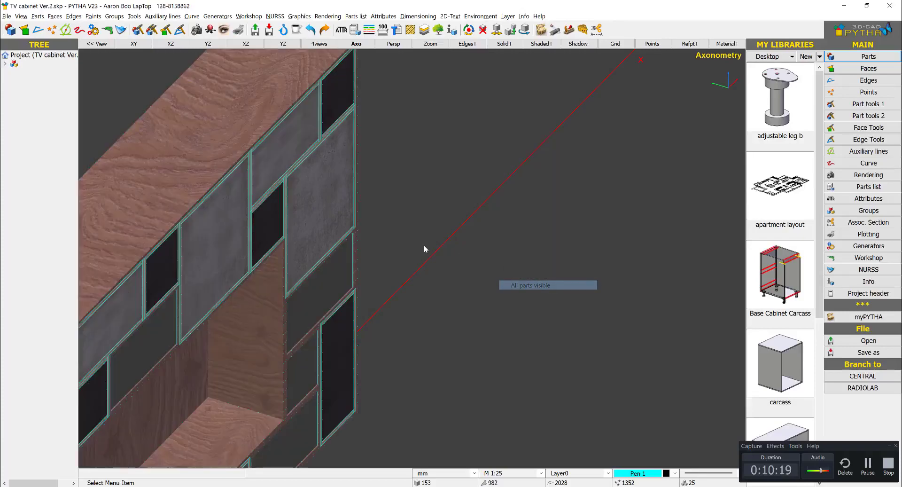
scroll(423, 246, down, 3)
middle_drag(419, 246, 496, 148)
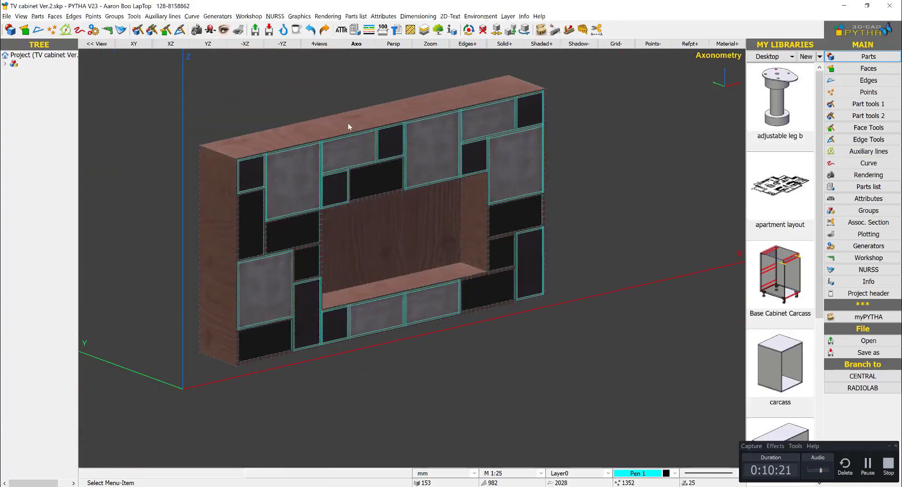
middle_drag(526, 217, 450, 210)
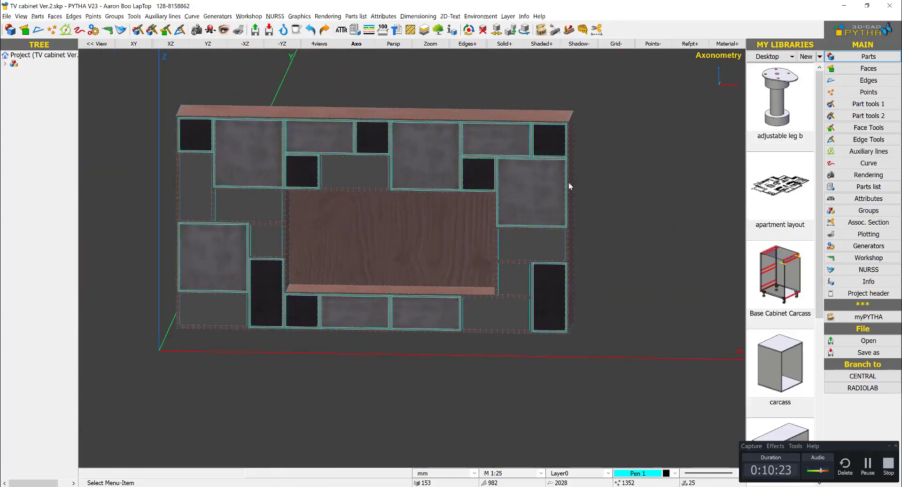
- Try to extend the whole cabinet by stretching the area at its right end
right_click(614, 152)
click(646, 237)
scroll(571, 233, down, 3)
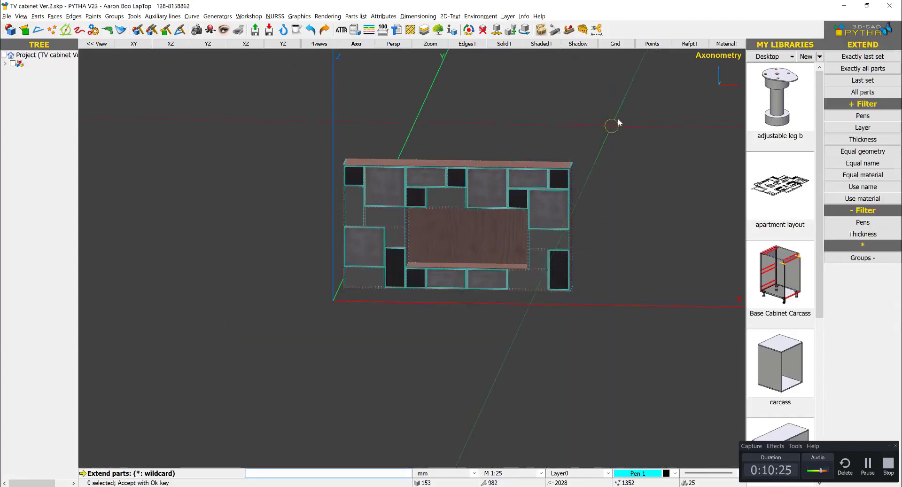
drag(618, 119, 261, 380)
right_click(498, 282)
drag(657, 99, 491, 342)
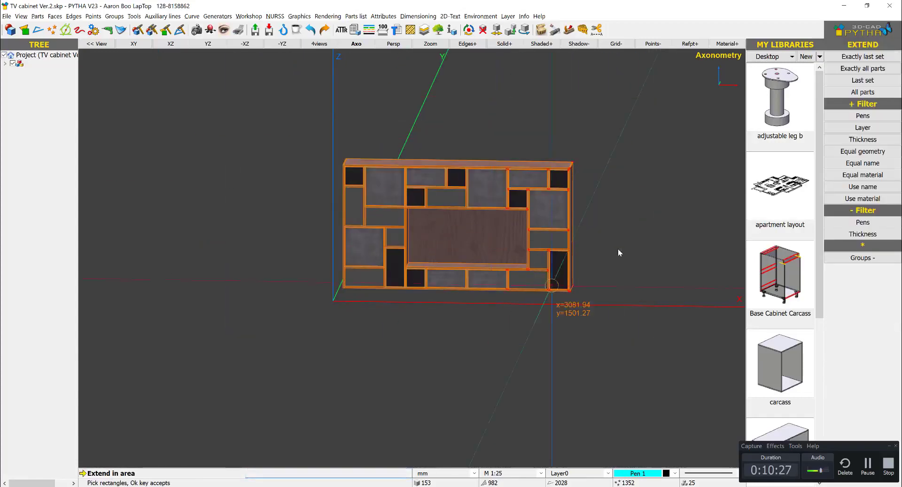
right_click(618, 249)
drag(557, 224, 520, 269)
- Open the Workshop functions to review the boring, joinery, edge banding and nesting options for the cabinet
scroll(472, 275, up, 5)
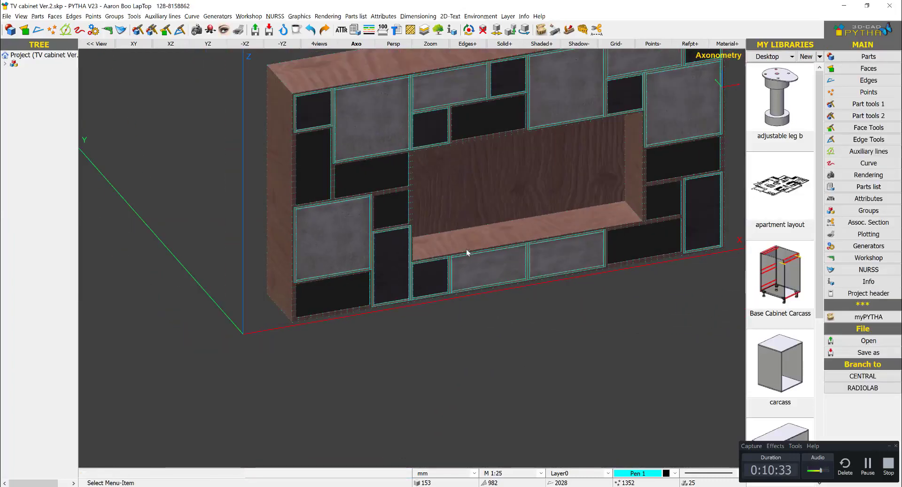
scroll(393, 323, down, 2)
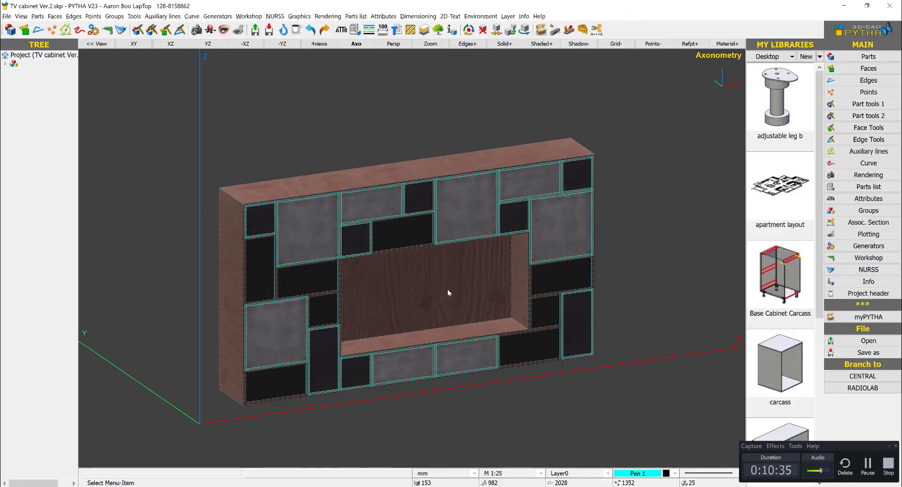
middle_drag(447, 289, 472, 264)
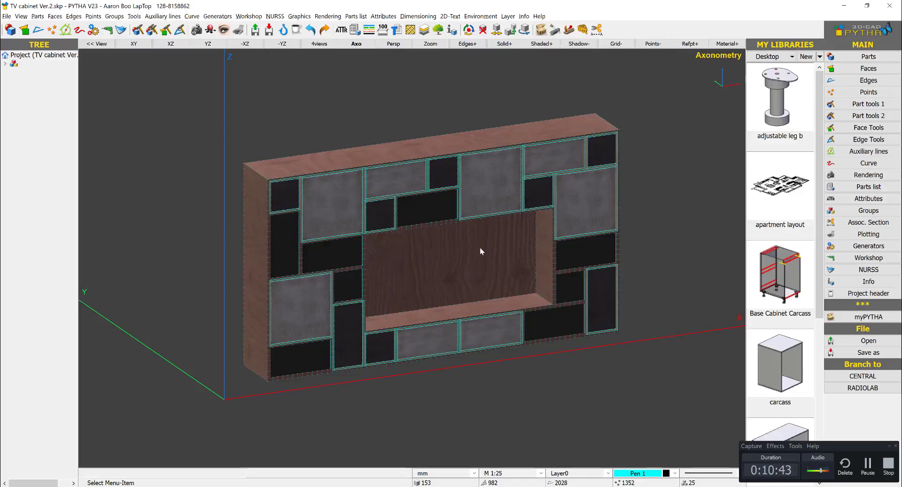
click(868, 258)
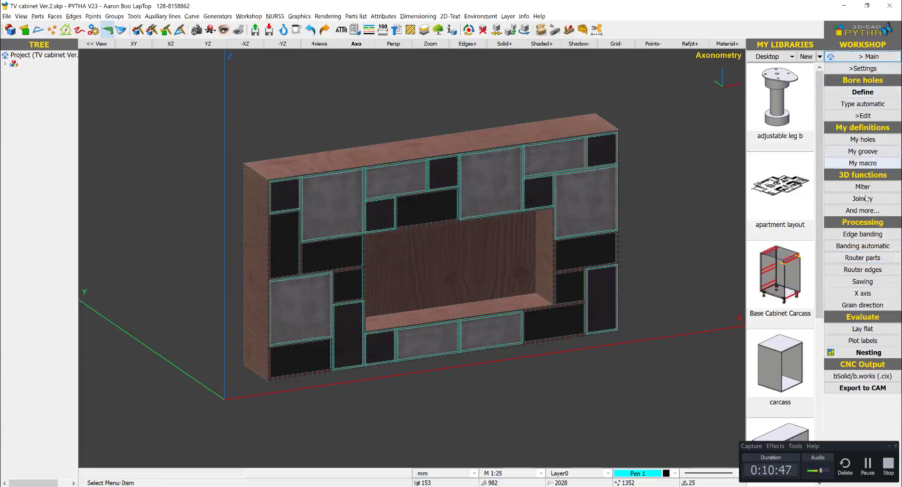
middle_drag(580, 272, 556, 271)
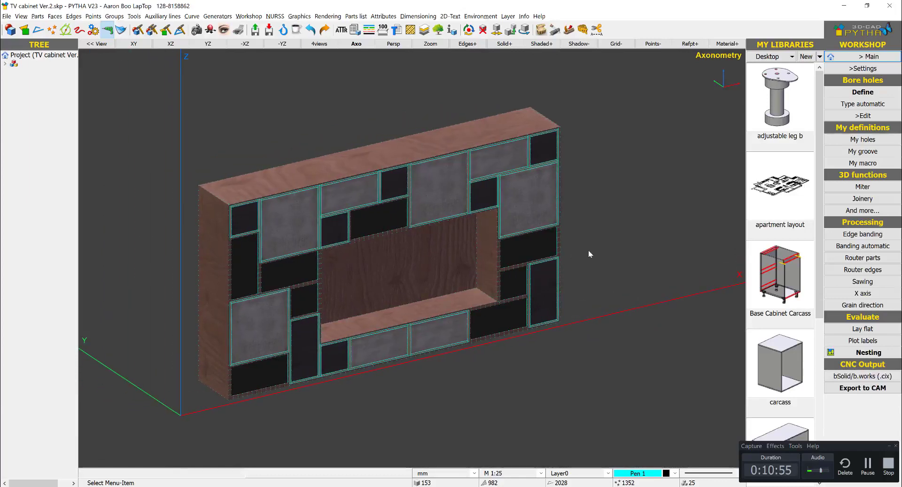
middle_drag(601, 246, 616, 246)
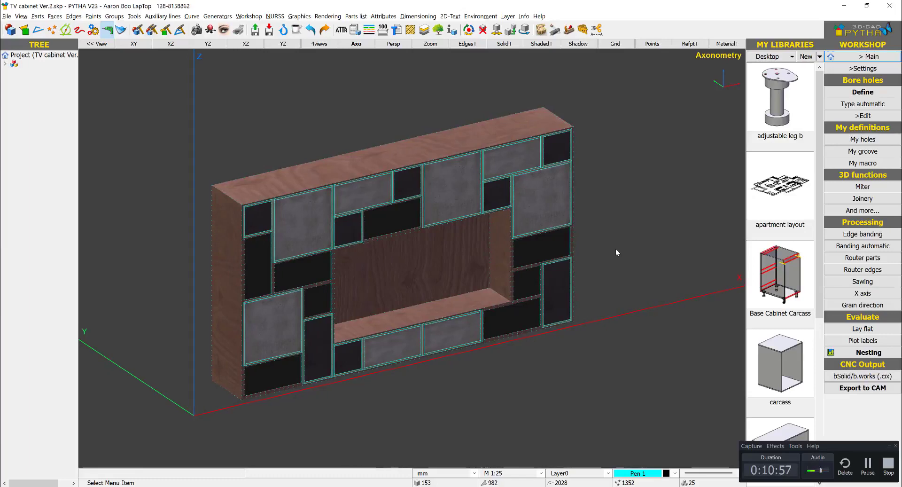
- Create a new parts list covering all parts from the cutrite template, check its columns, and close the list
click(867, 56)
click(868, 190)
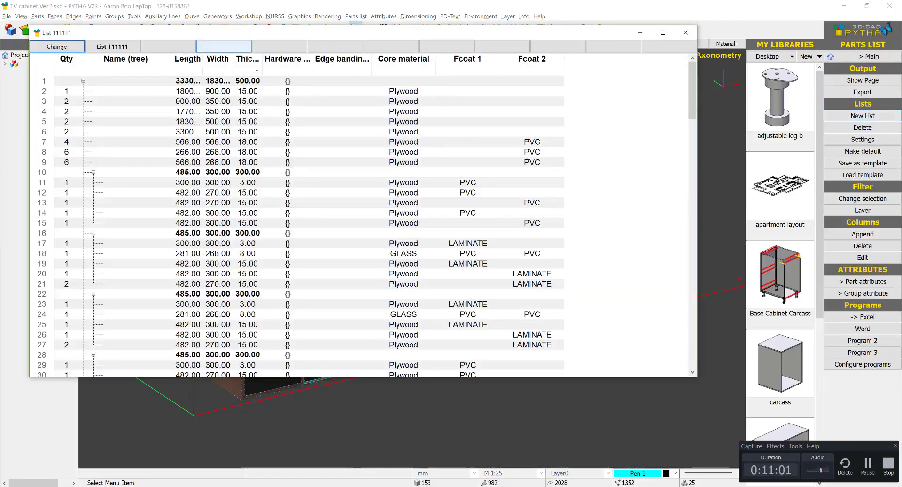
click(57, 47)
click(847, 93)
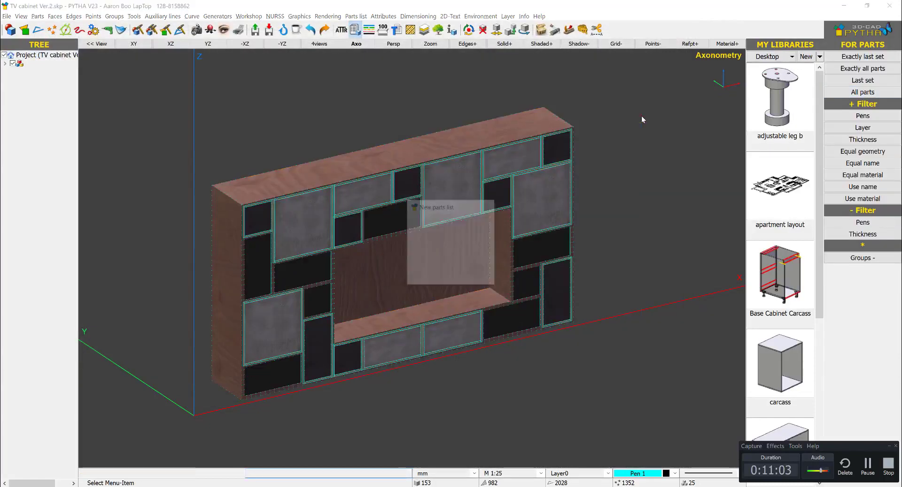
click(458, 258)
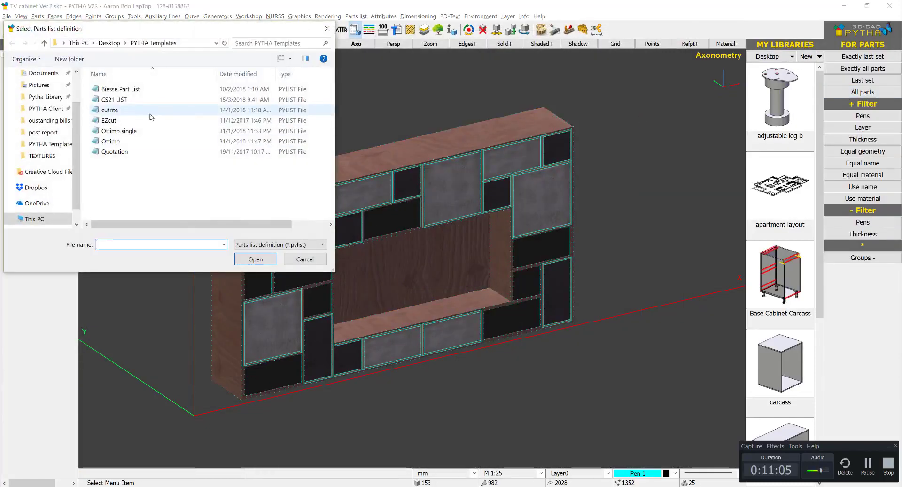
double_click(139, 110)
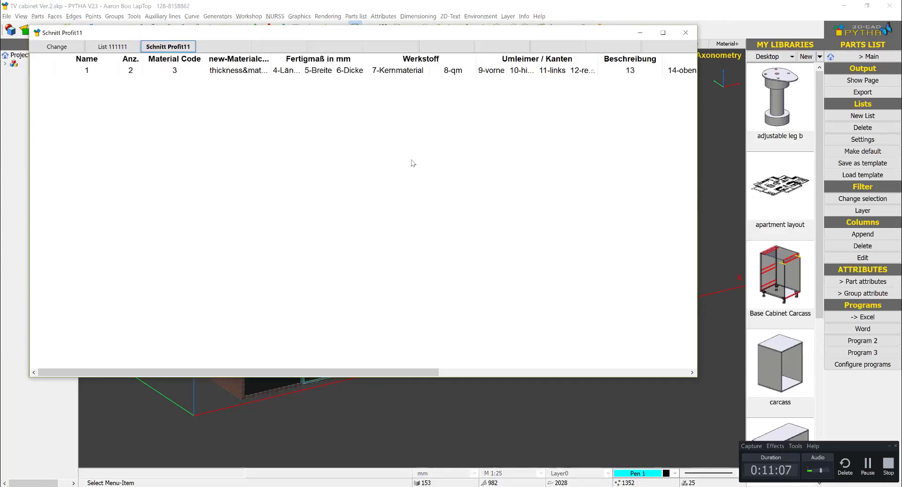
scroll(176, 153, right, 1)
click(682, 35)
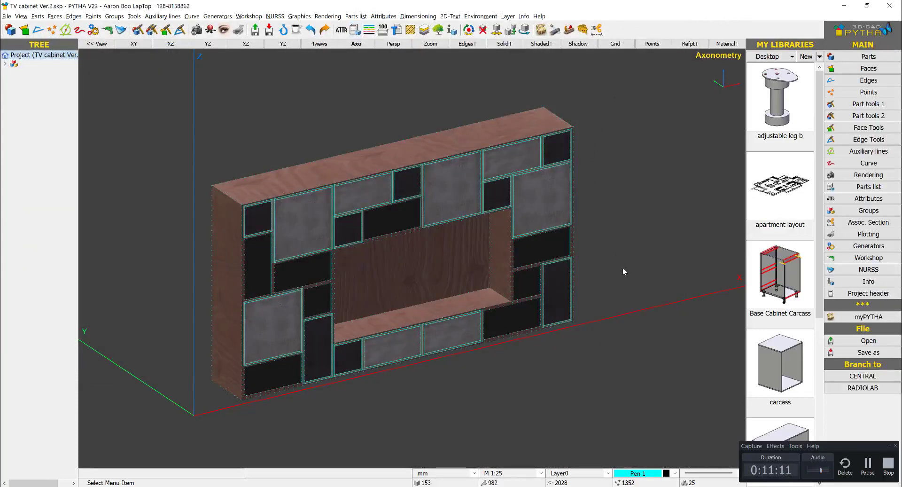
middle_drag(623, 267, 646, 270)
right_click(645, 269)
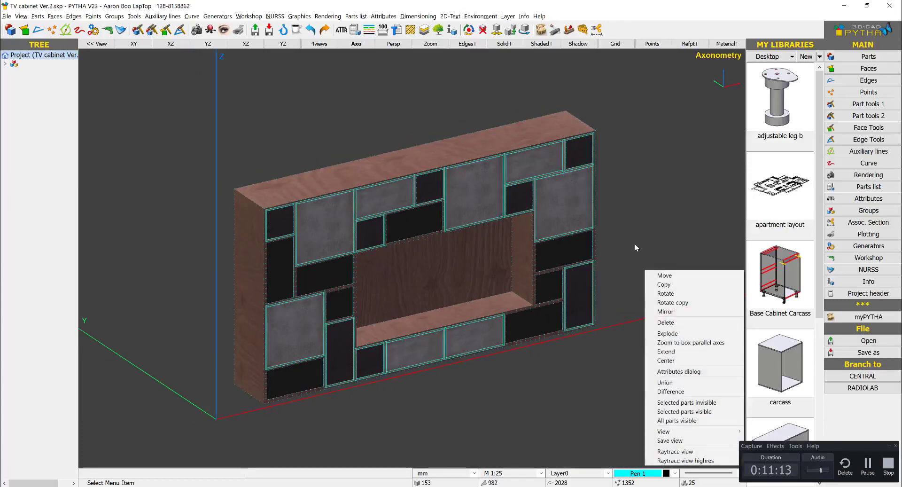
click(636, 244)
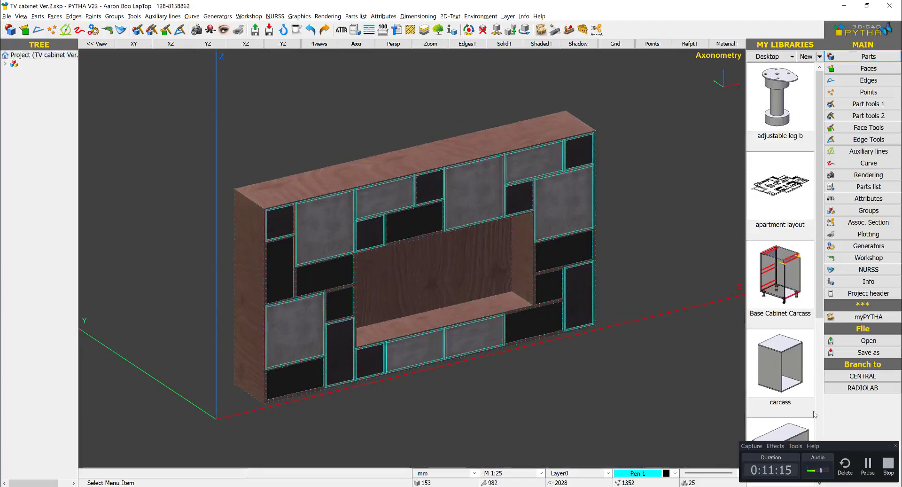